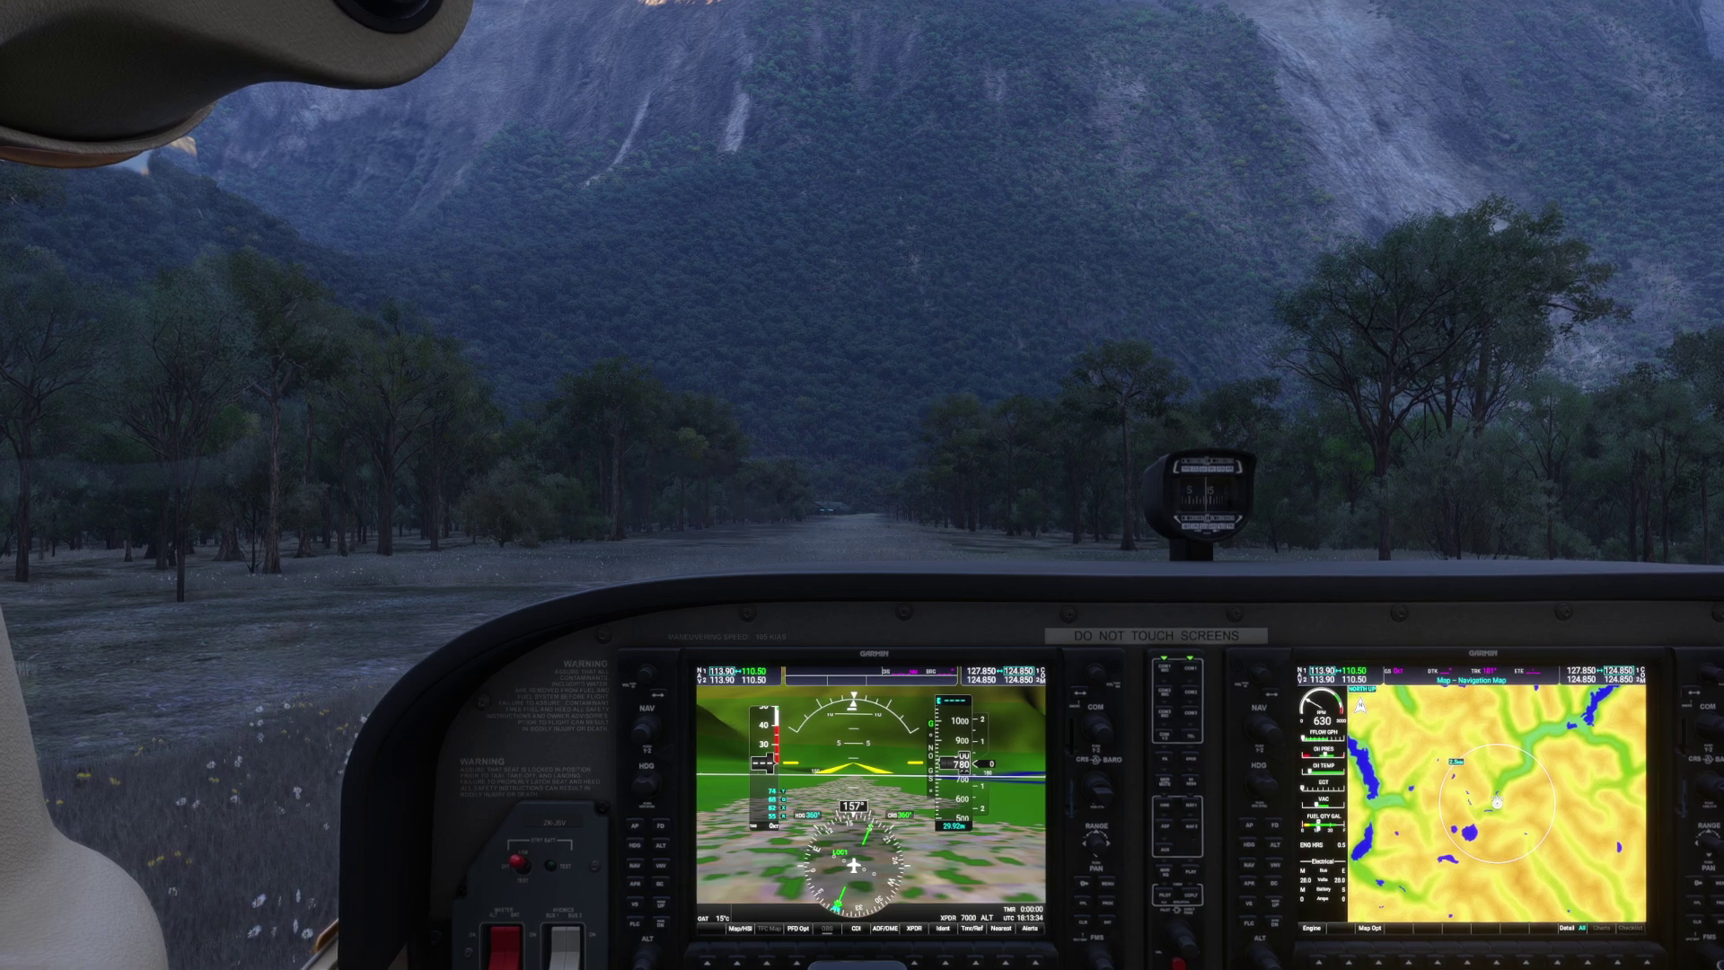
Pause the flight, open the controls settings and set the selected unnamed device's airplanes controls preset to None.
{"action": "key", "text": "Escape"}
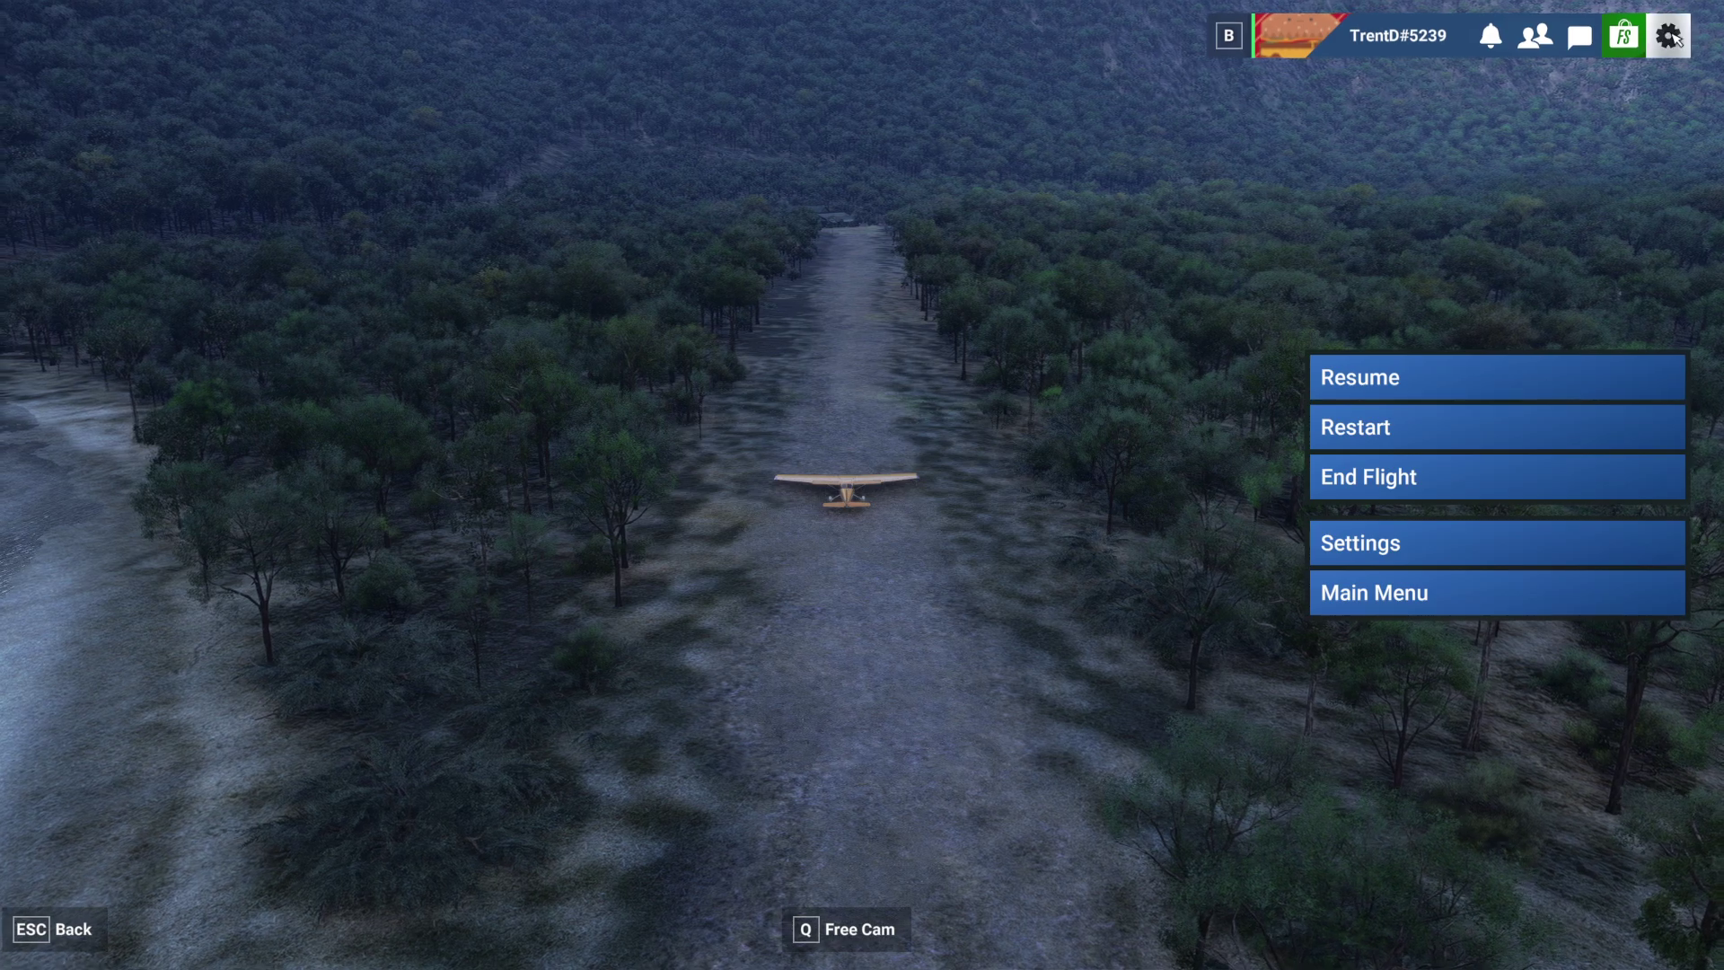
{"action": "left_click", "coordinate": [1670, 36]}
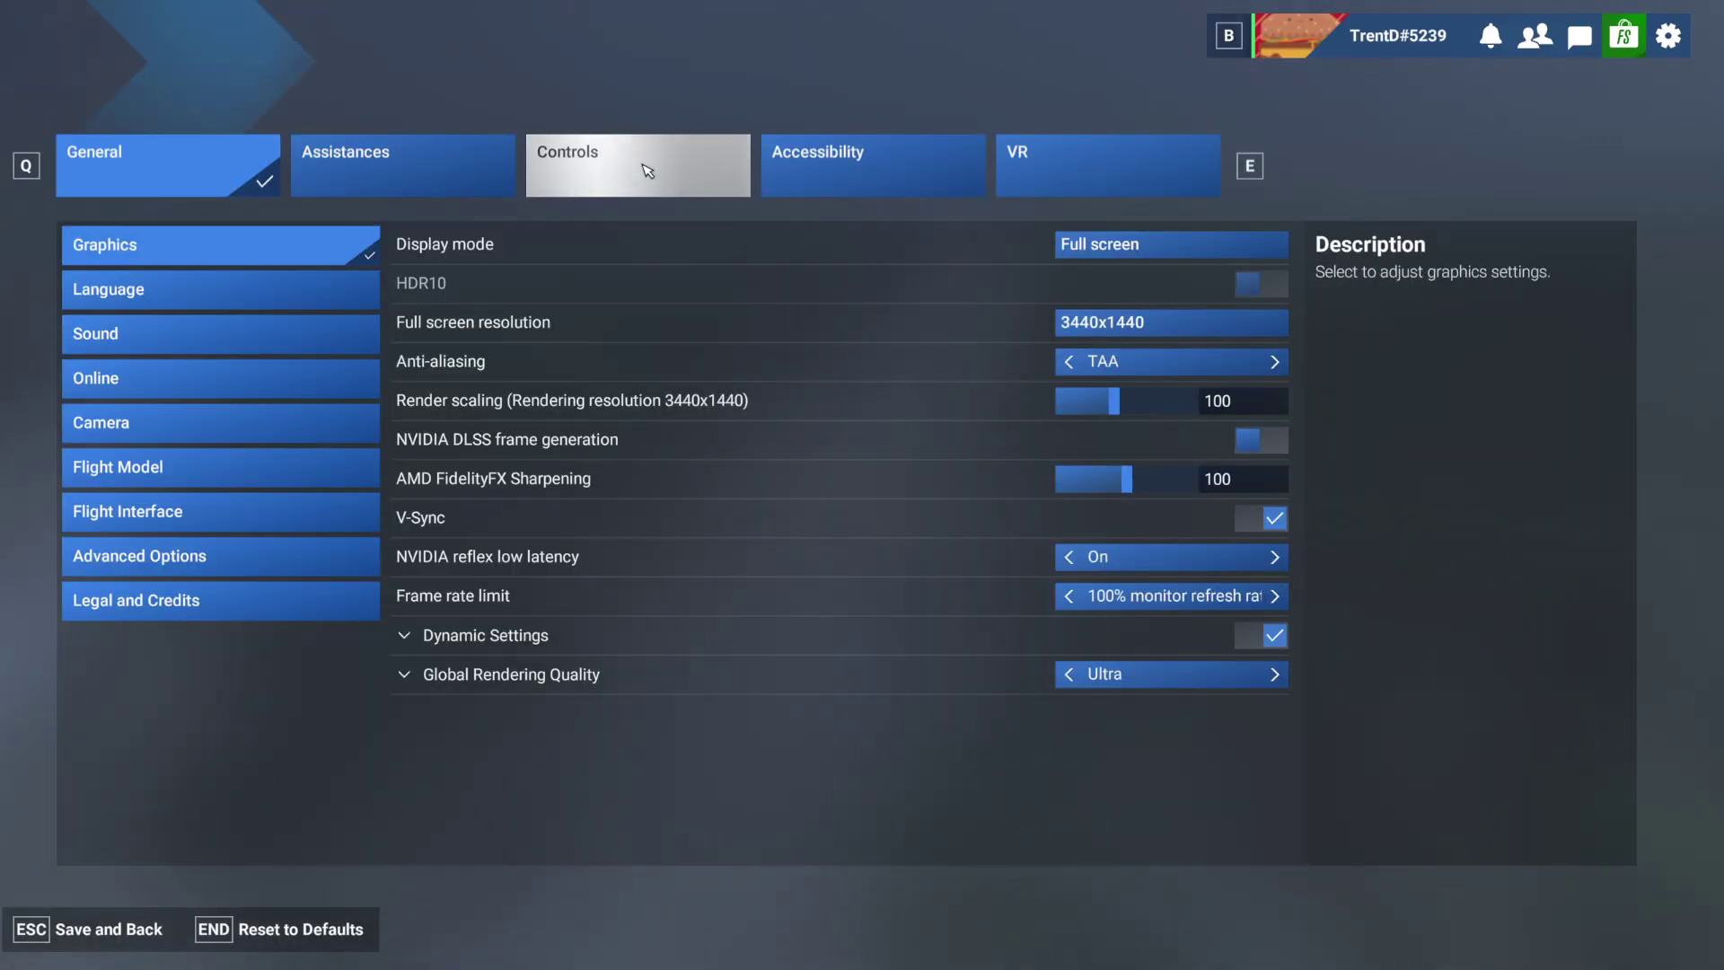
{"action": "left_click", "coordinate": [645, 169]}
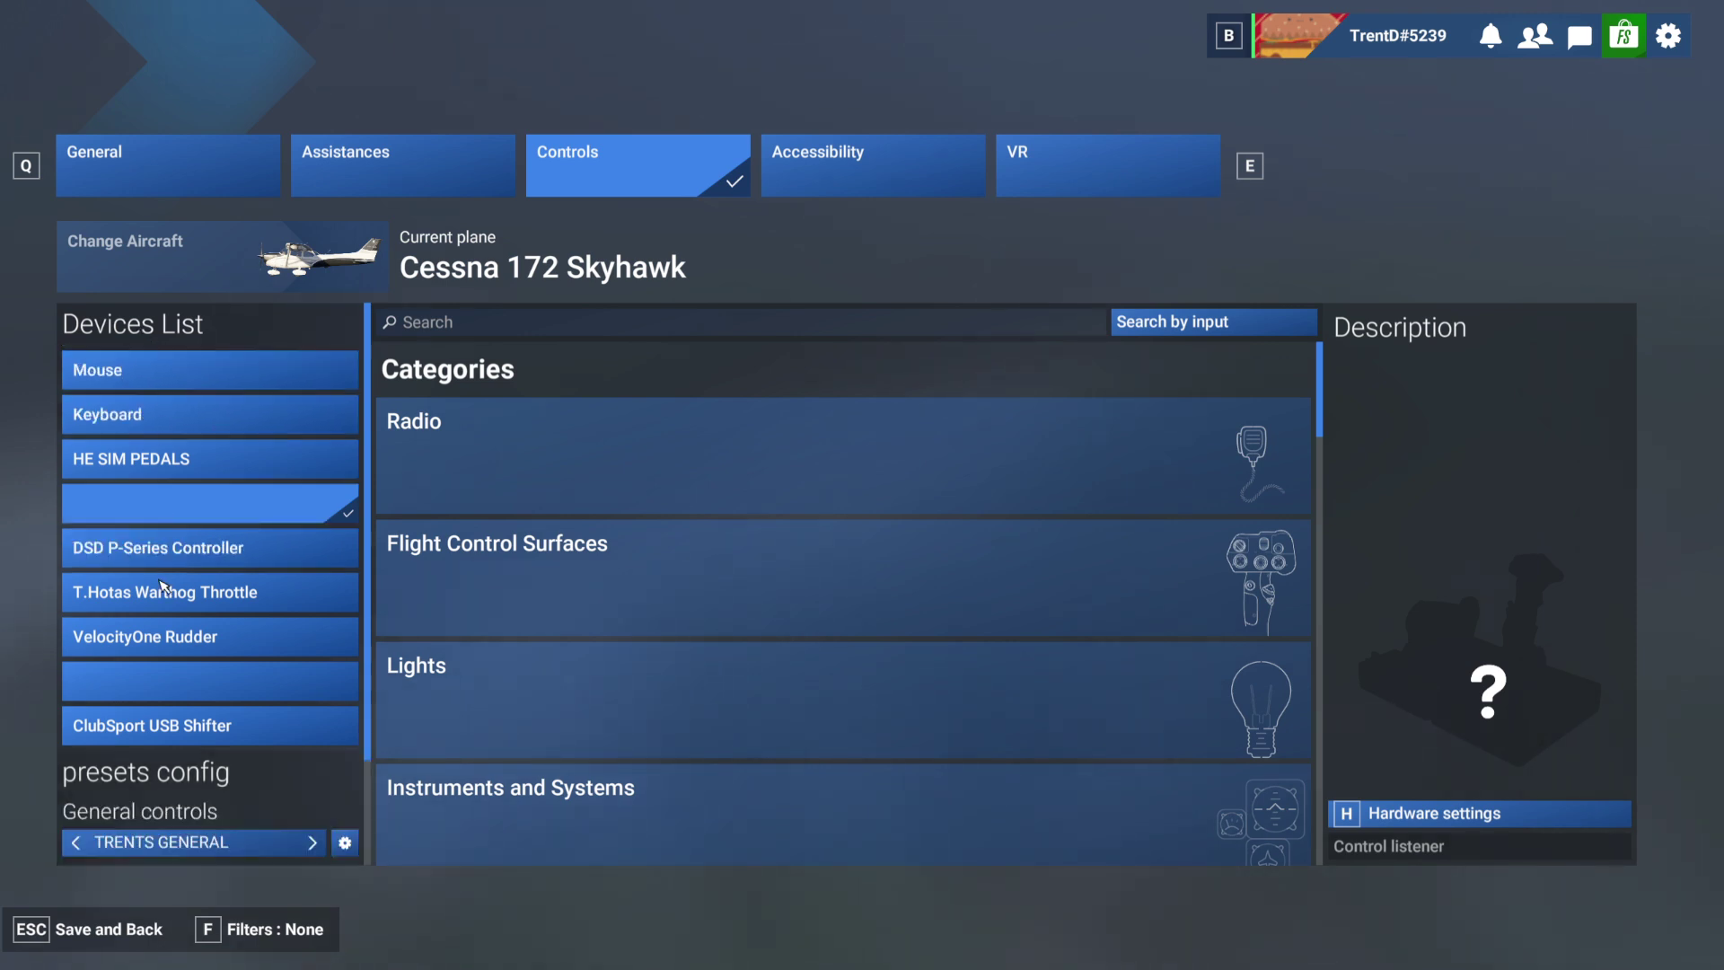
{"action": "scroll", "coordinate": [167, 779], "scroll_direction": "down", "scroll_amount": 2}
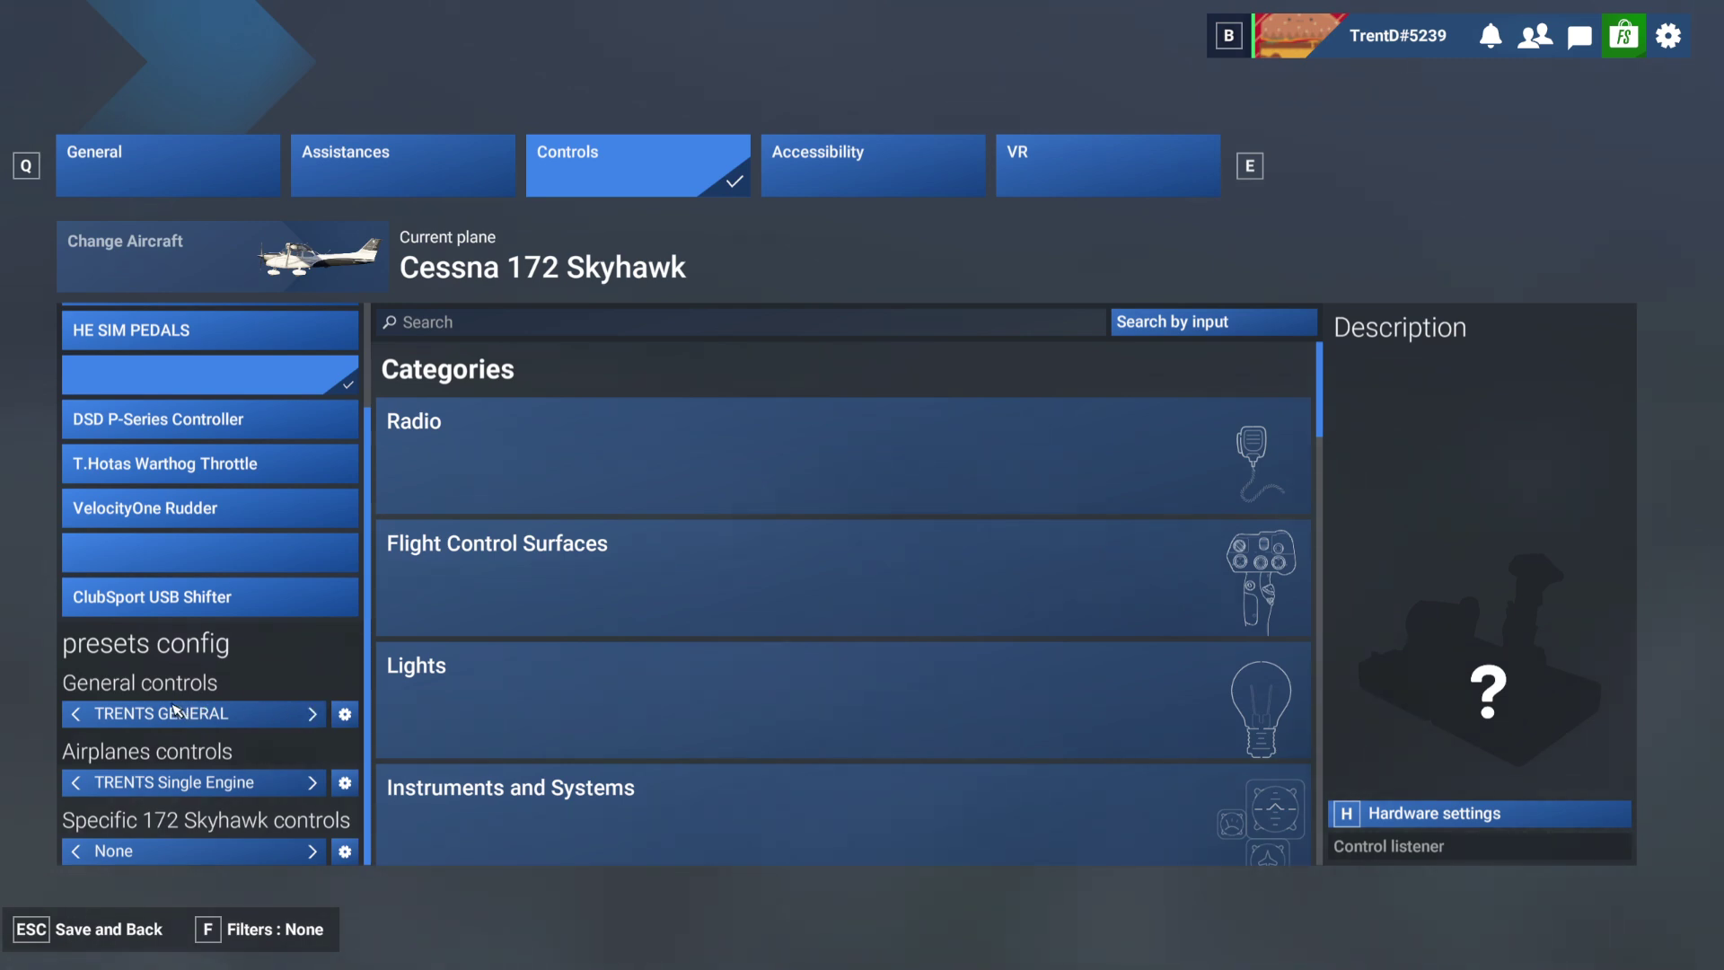
{"action": "left_click", "coordinate": [75, 782]}
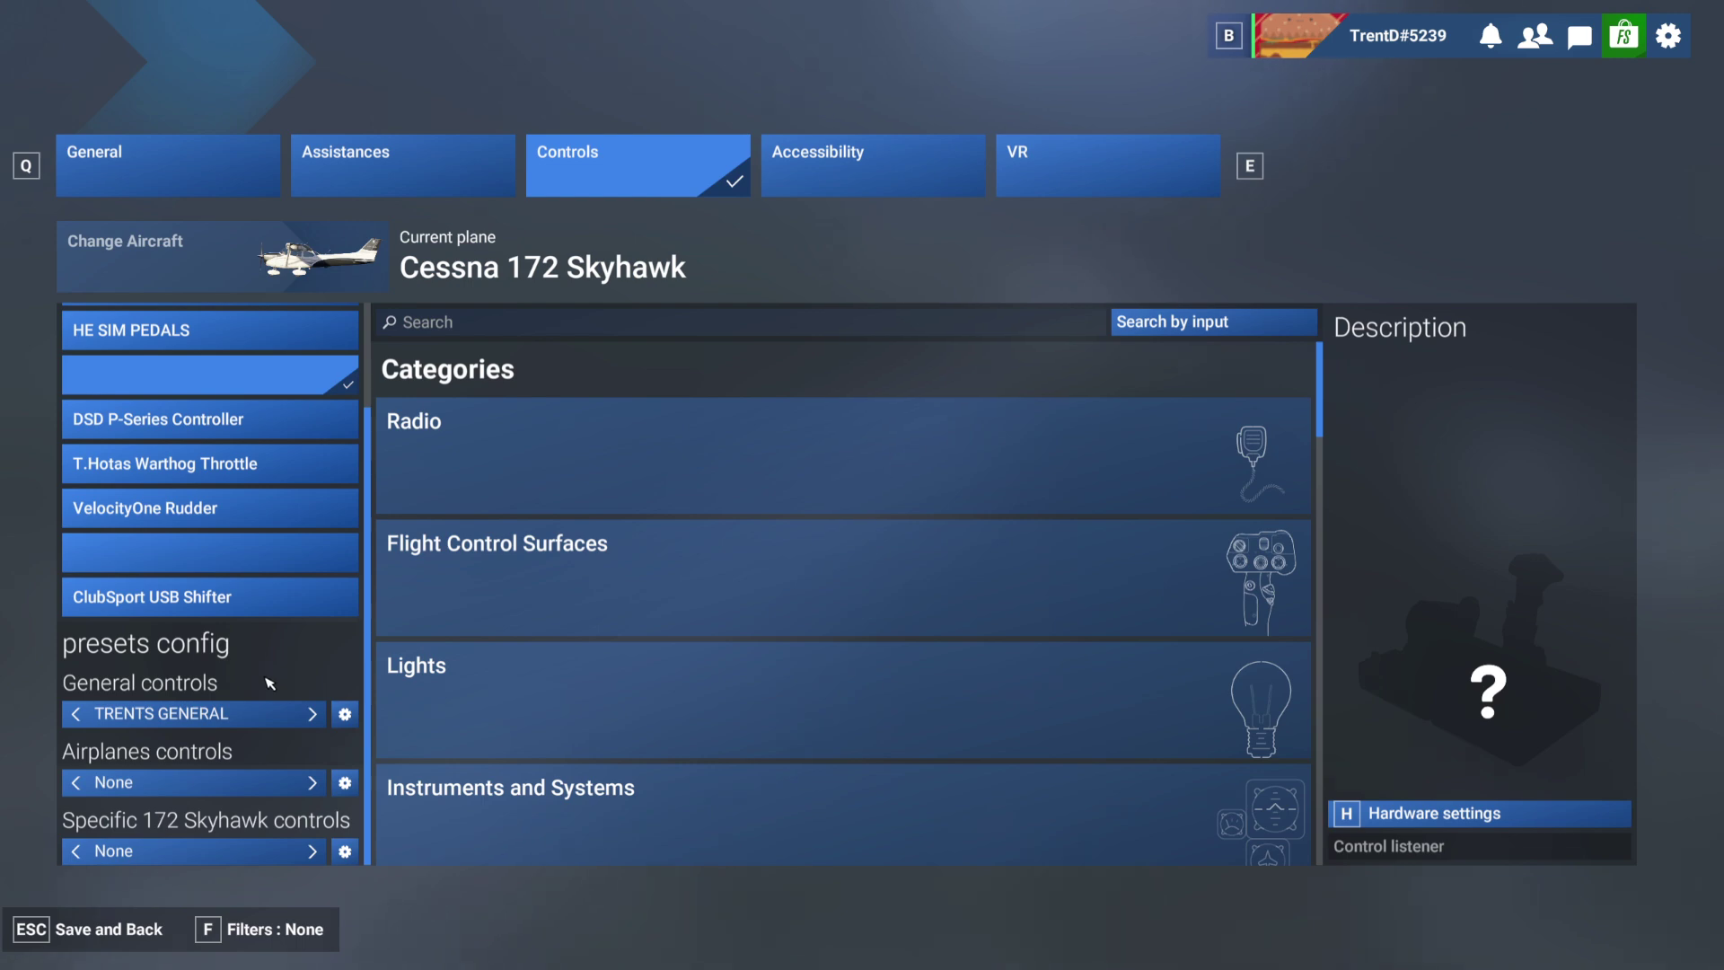
Select the T.Hotas Warthog Throttle and filter its control list to assigned bindings only.
{"action": "left_click", "coordinate": [208, 464]}
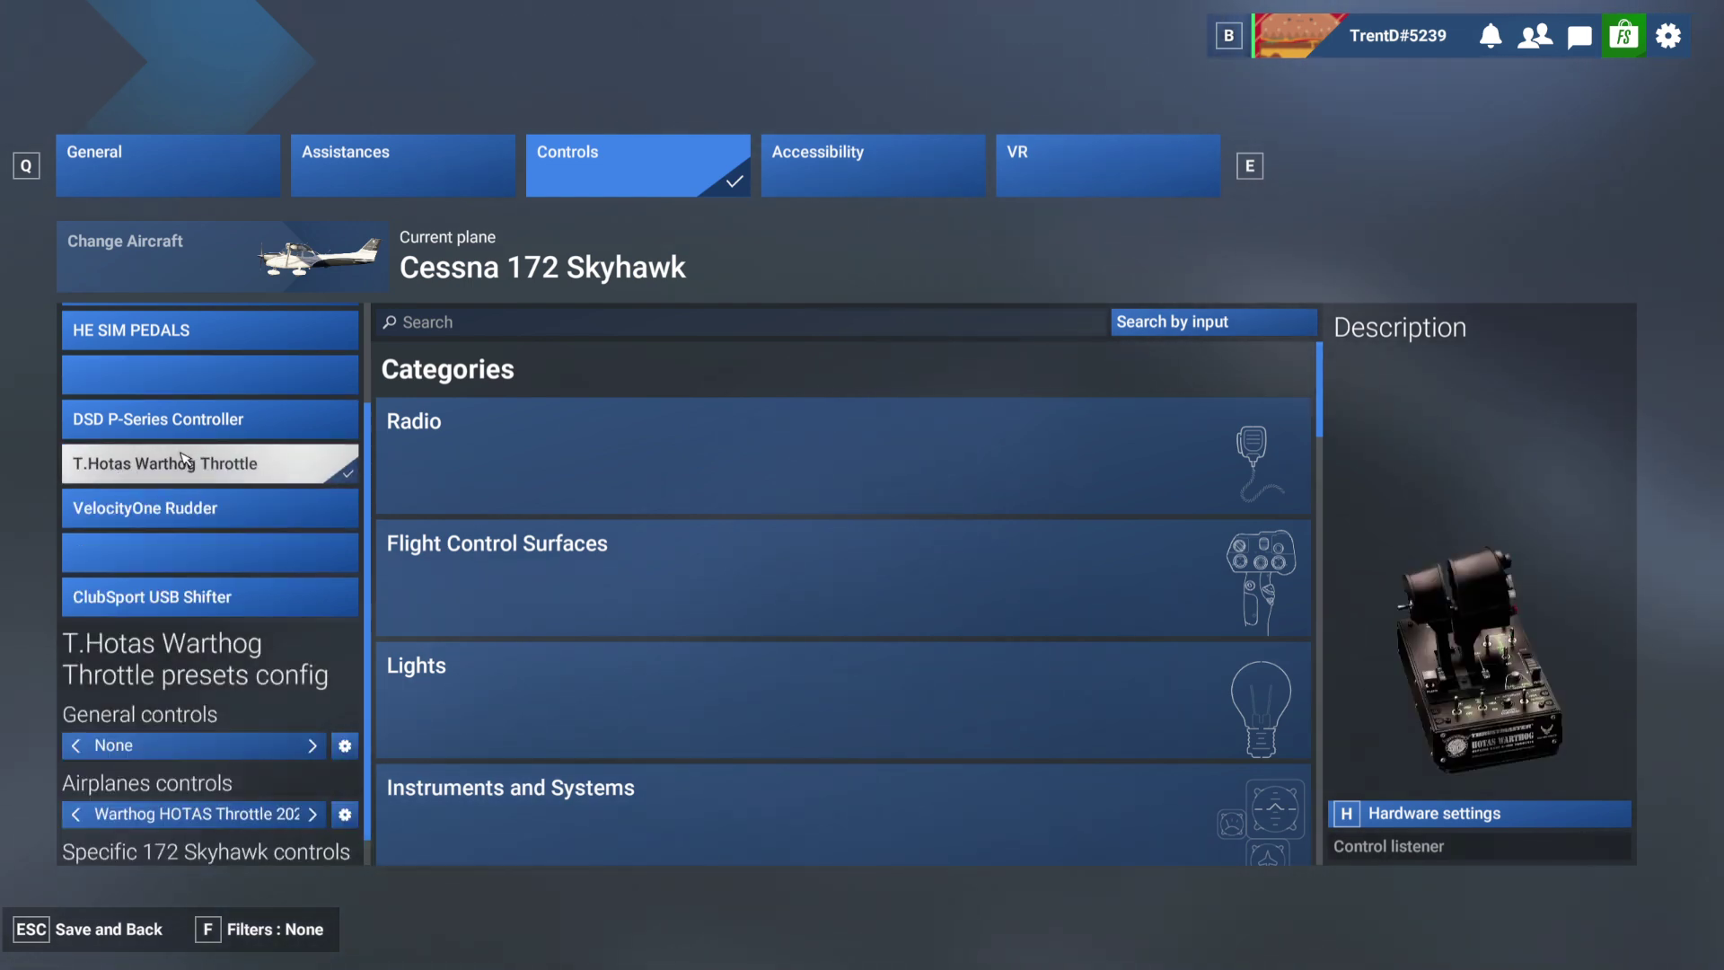
{"action": "scroll", "coordinate": [206, 806], "scroll_direction": "down", "scroll_amount": 1}
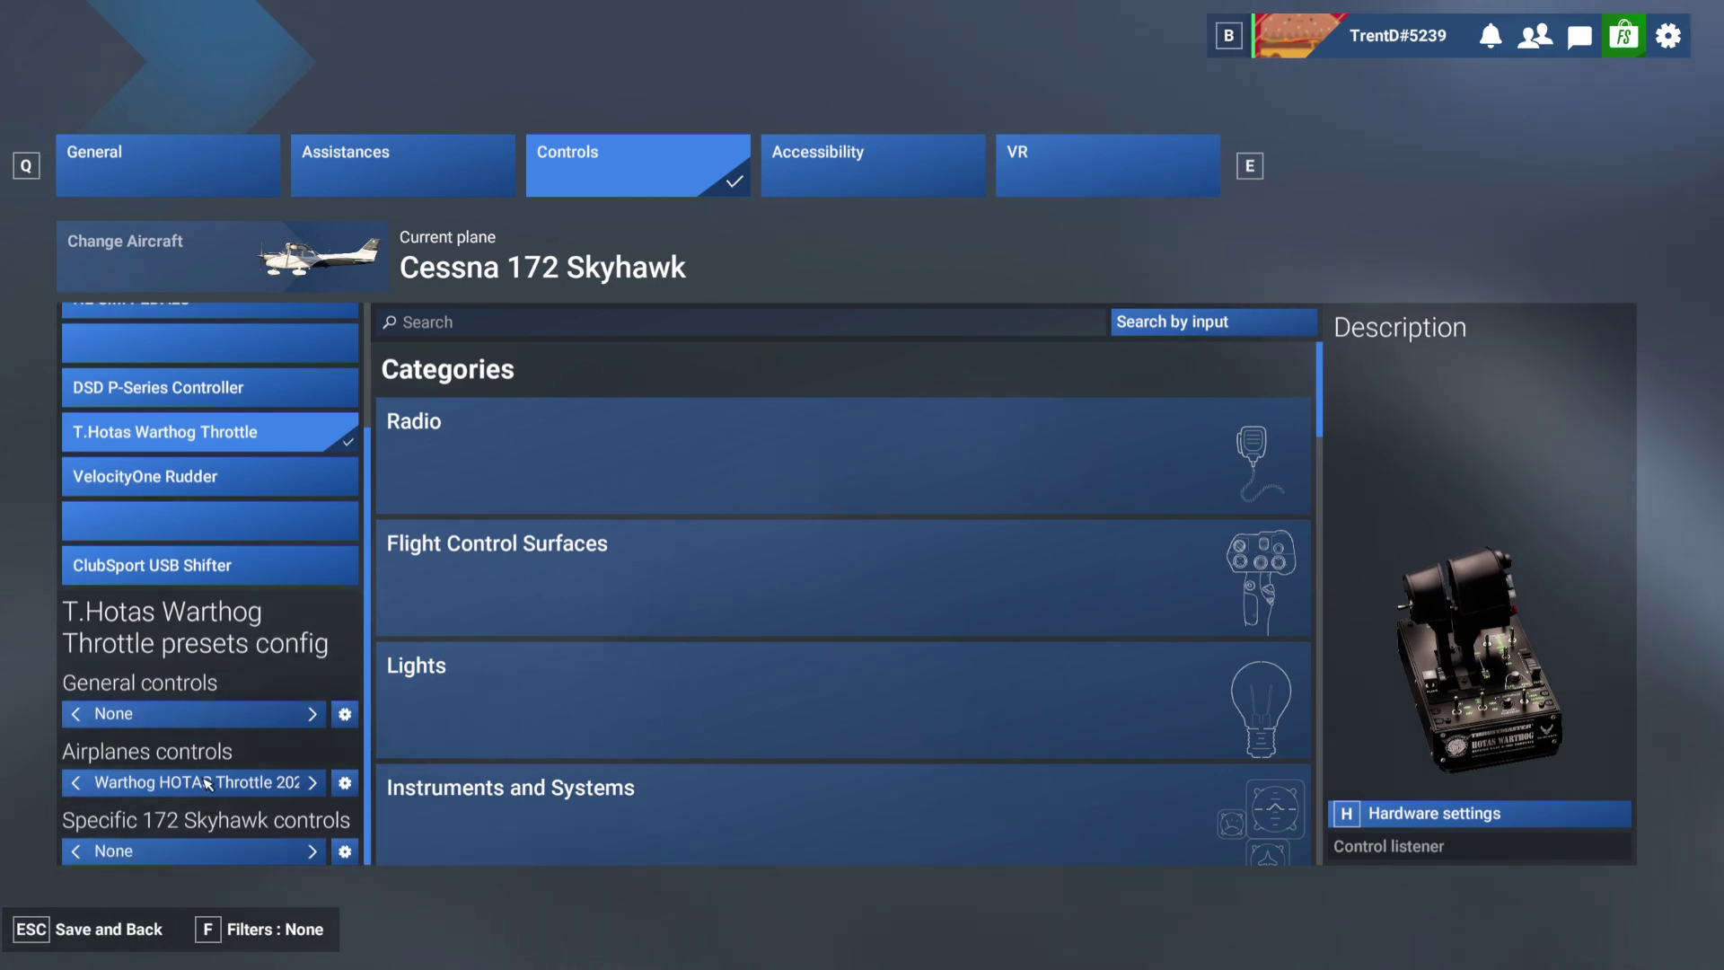
{"action": "left_click", "coordinate": [269, 930]}
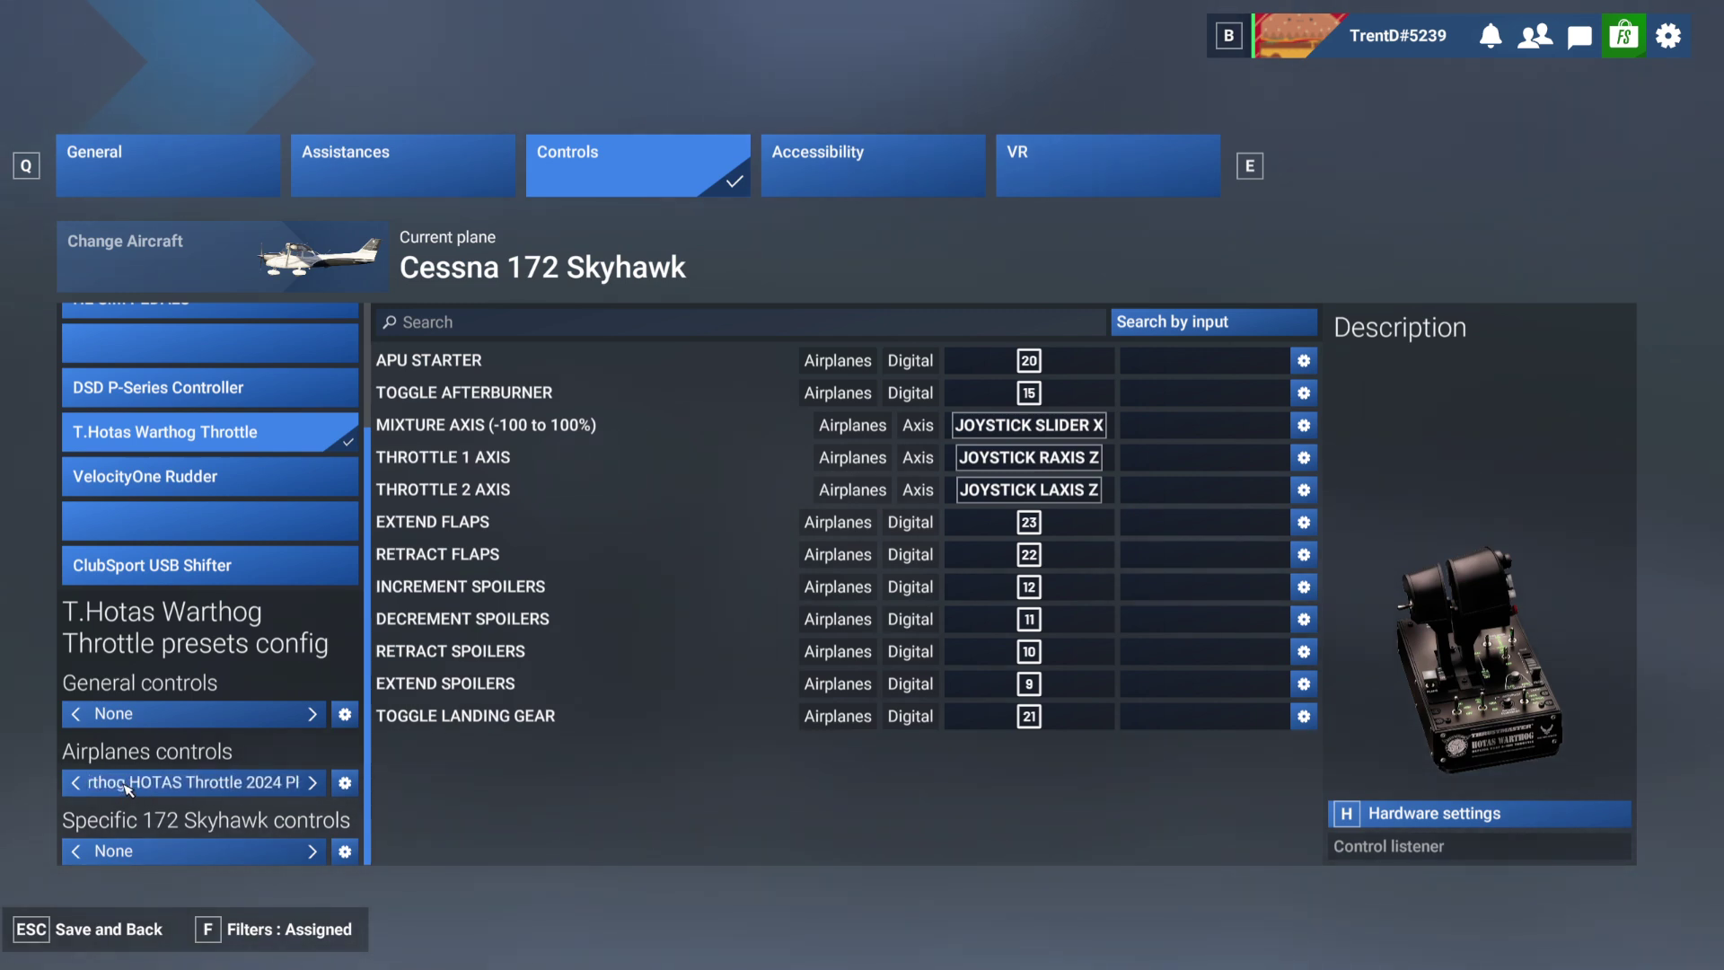
Duplicate the throttle's airplanes controls preset as "My new airplanes profile demo" and keep that profile selected after comparing it with None.
{"action": "left_click", "coordinate": [345, 782]}
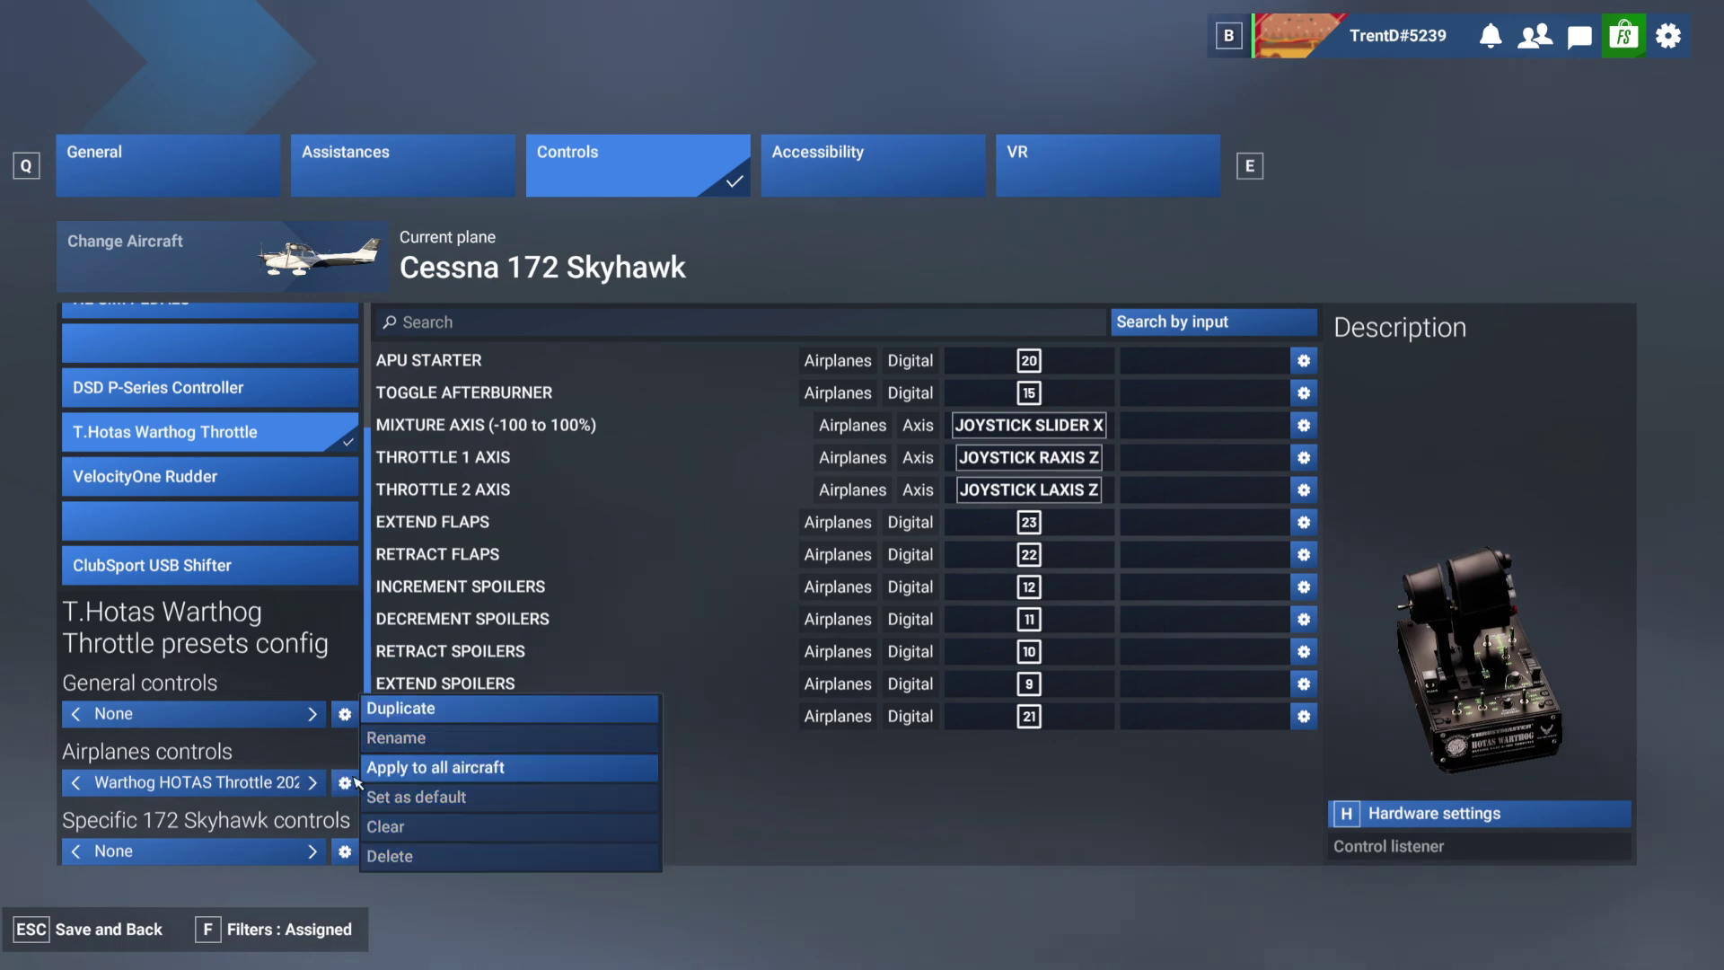
{"action": "left_click", "coordinate": [404, 708]}
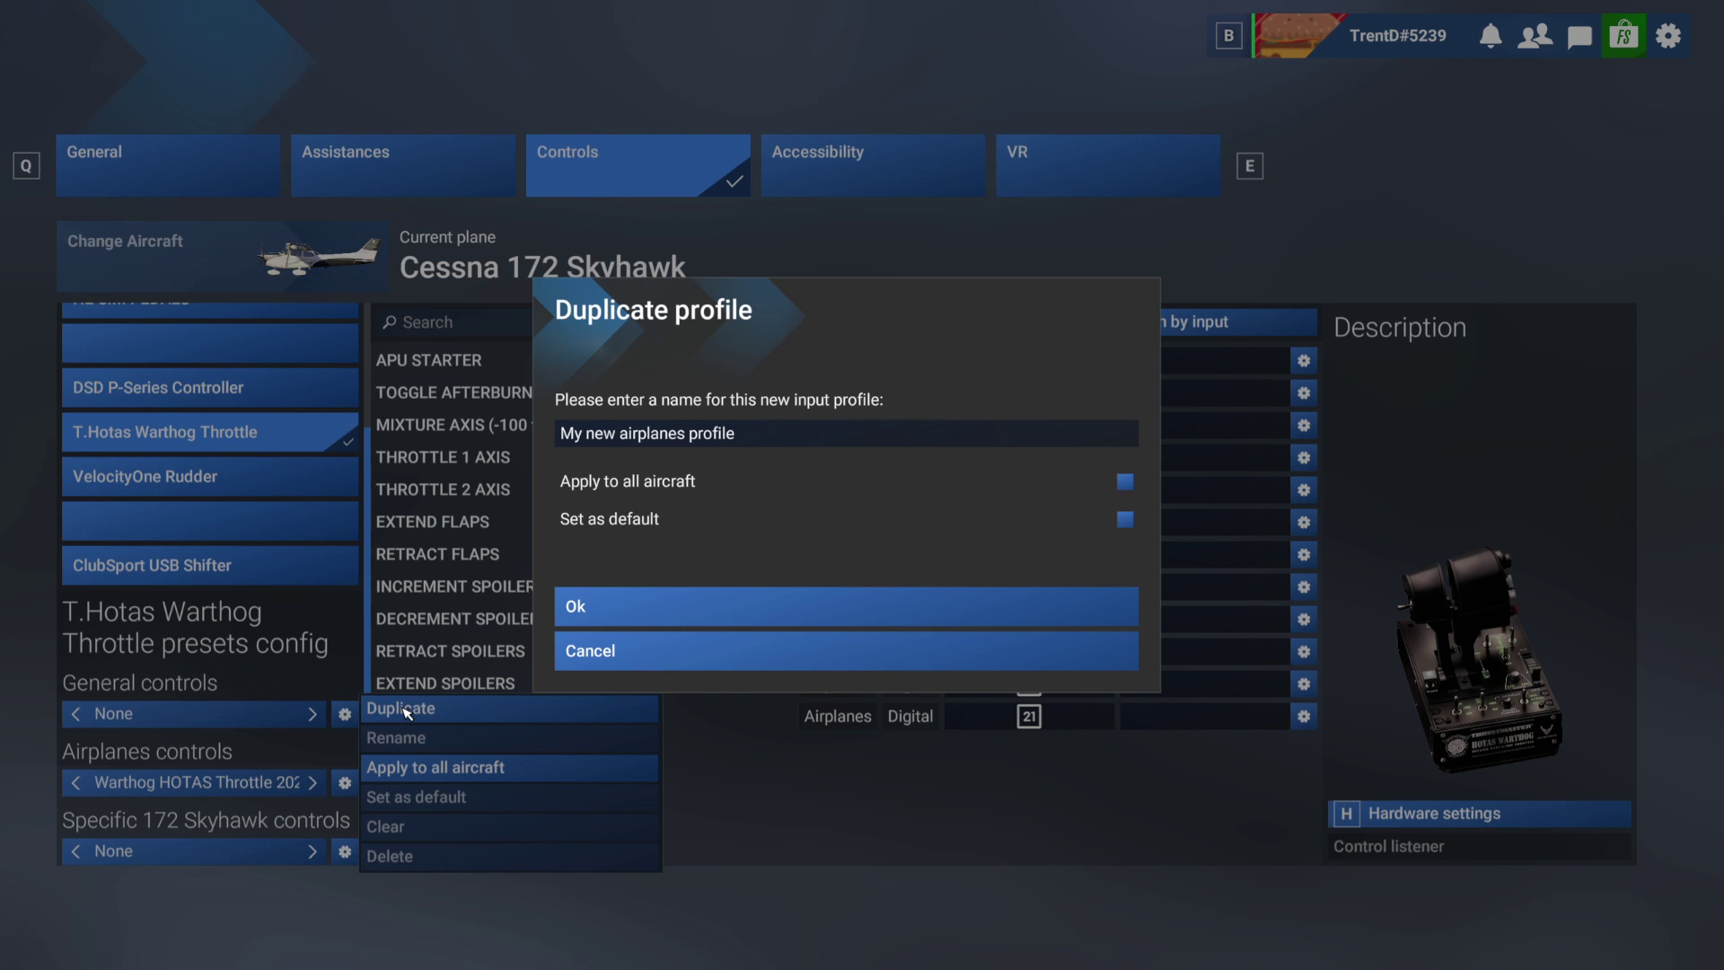
{"action": "left_click", "coordinate": [718, 433]}
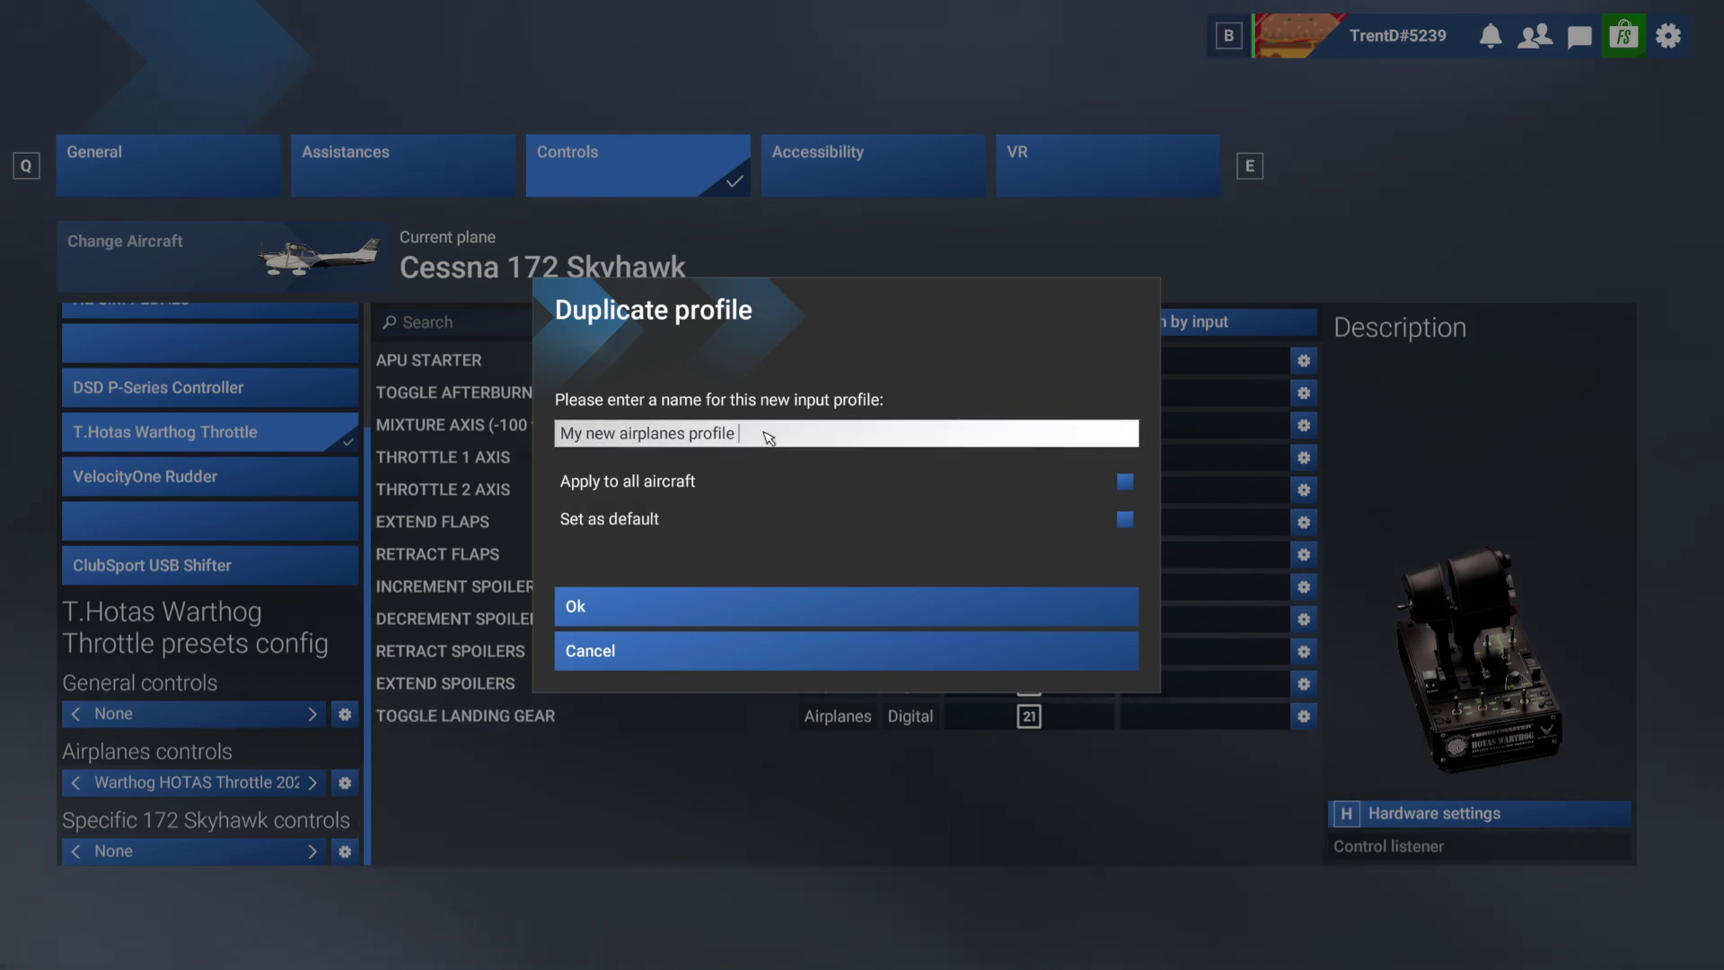
{"action": "type", "text": "demo"}
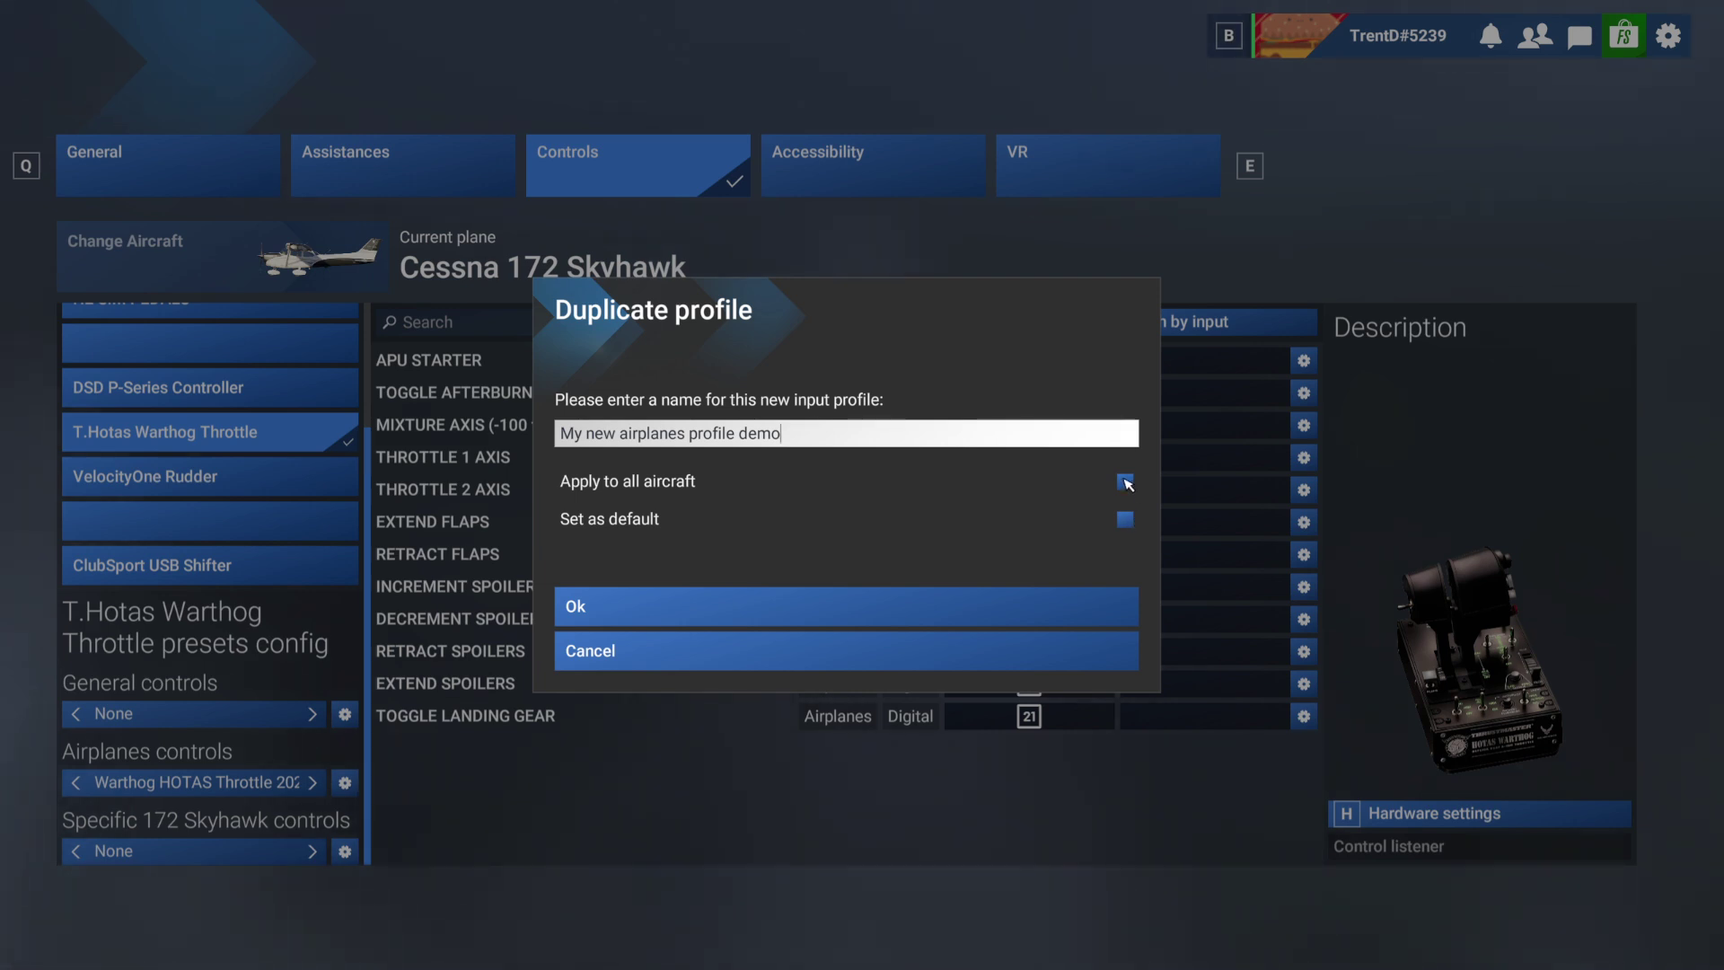
{"action": "left_click", "coordinate": [658, 606]}
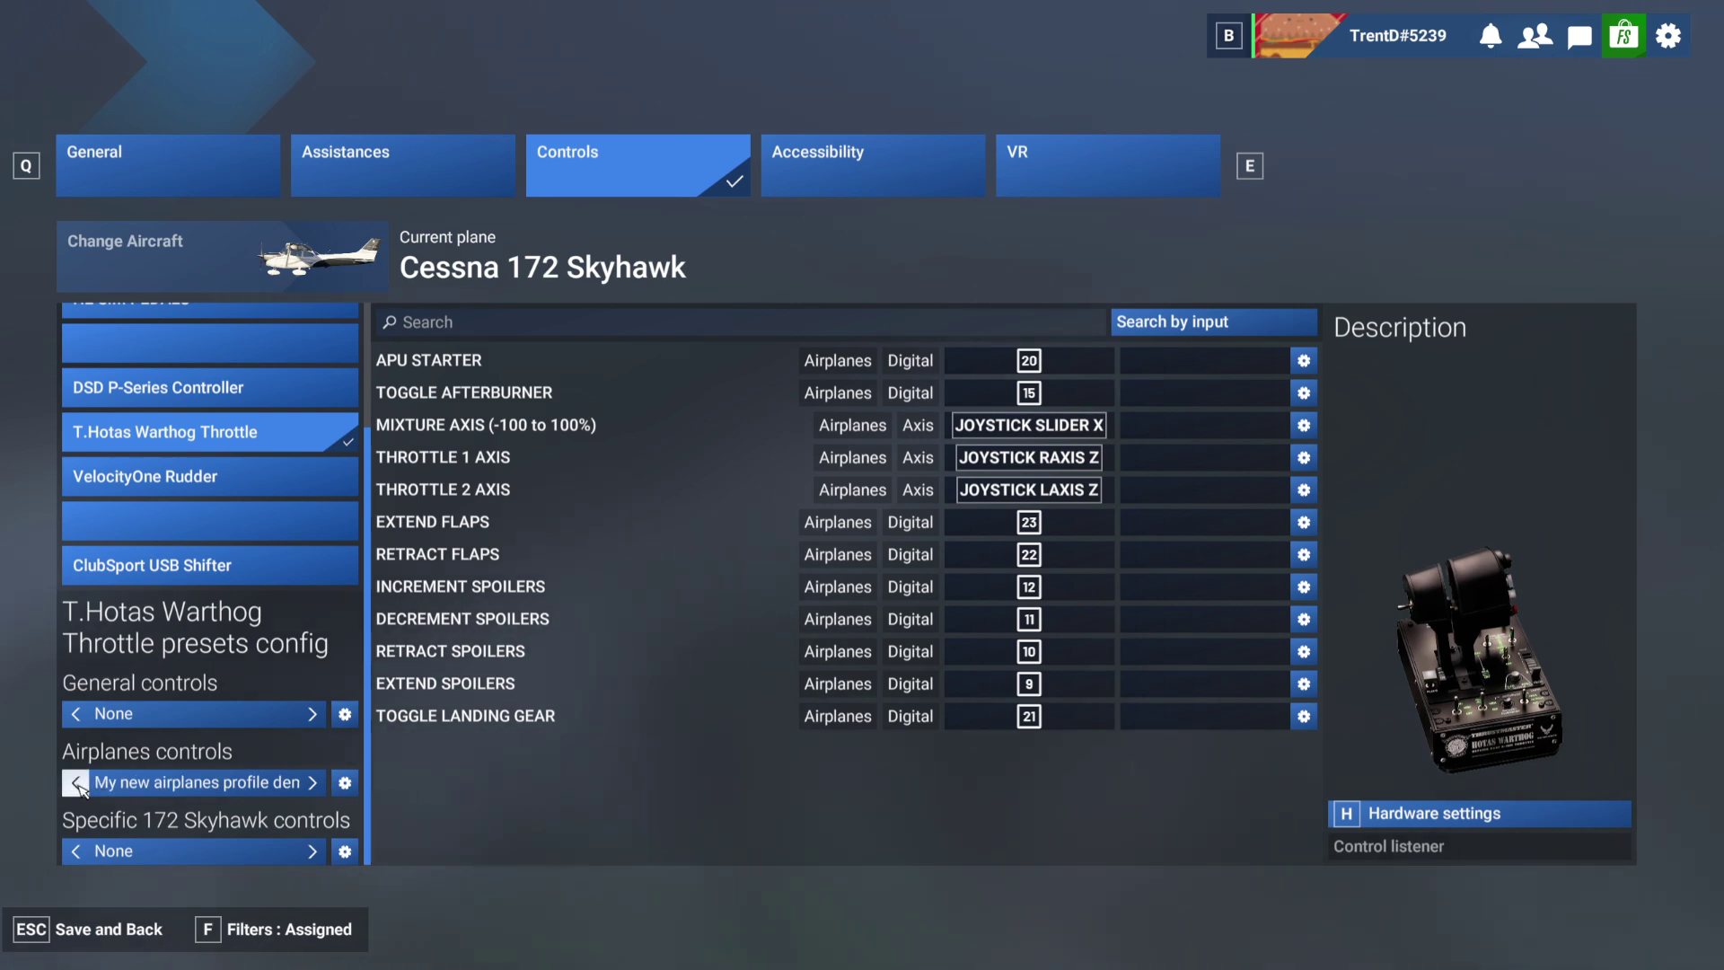
{"action": "left_click", "coordinate": [77, 786]}
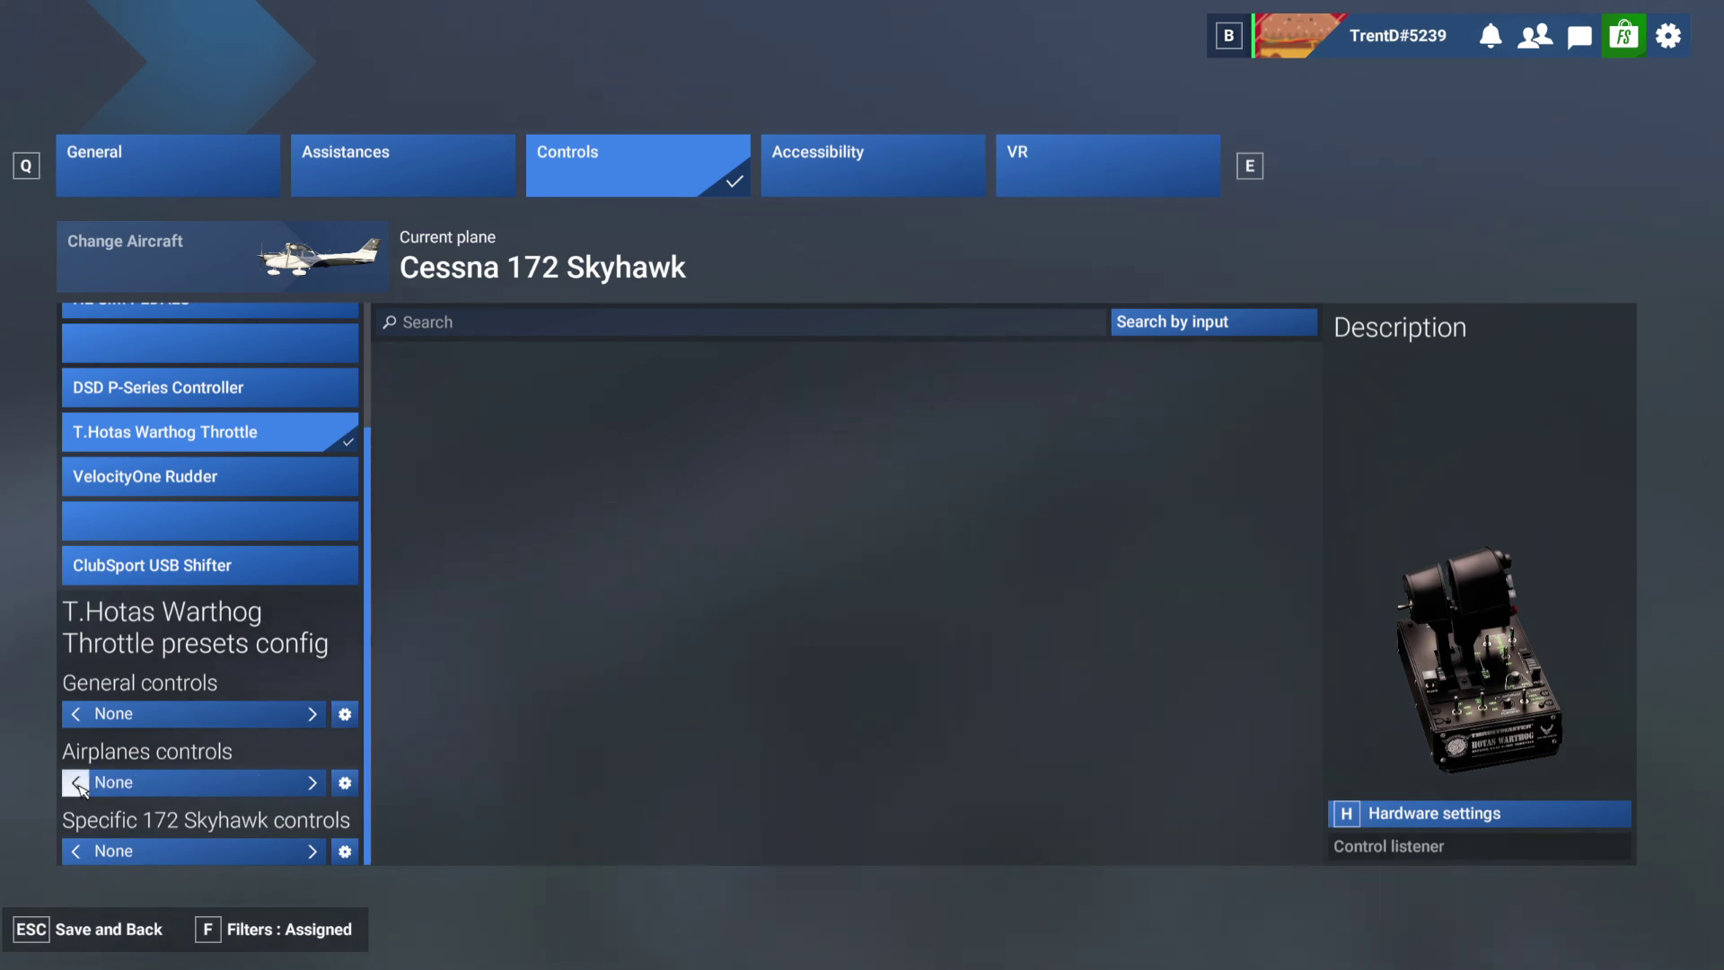
{"action": "left_click", "coordinate": [310, 785]}
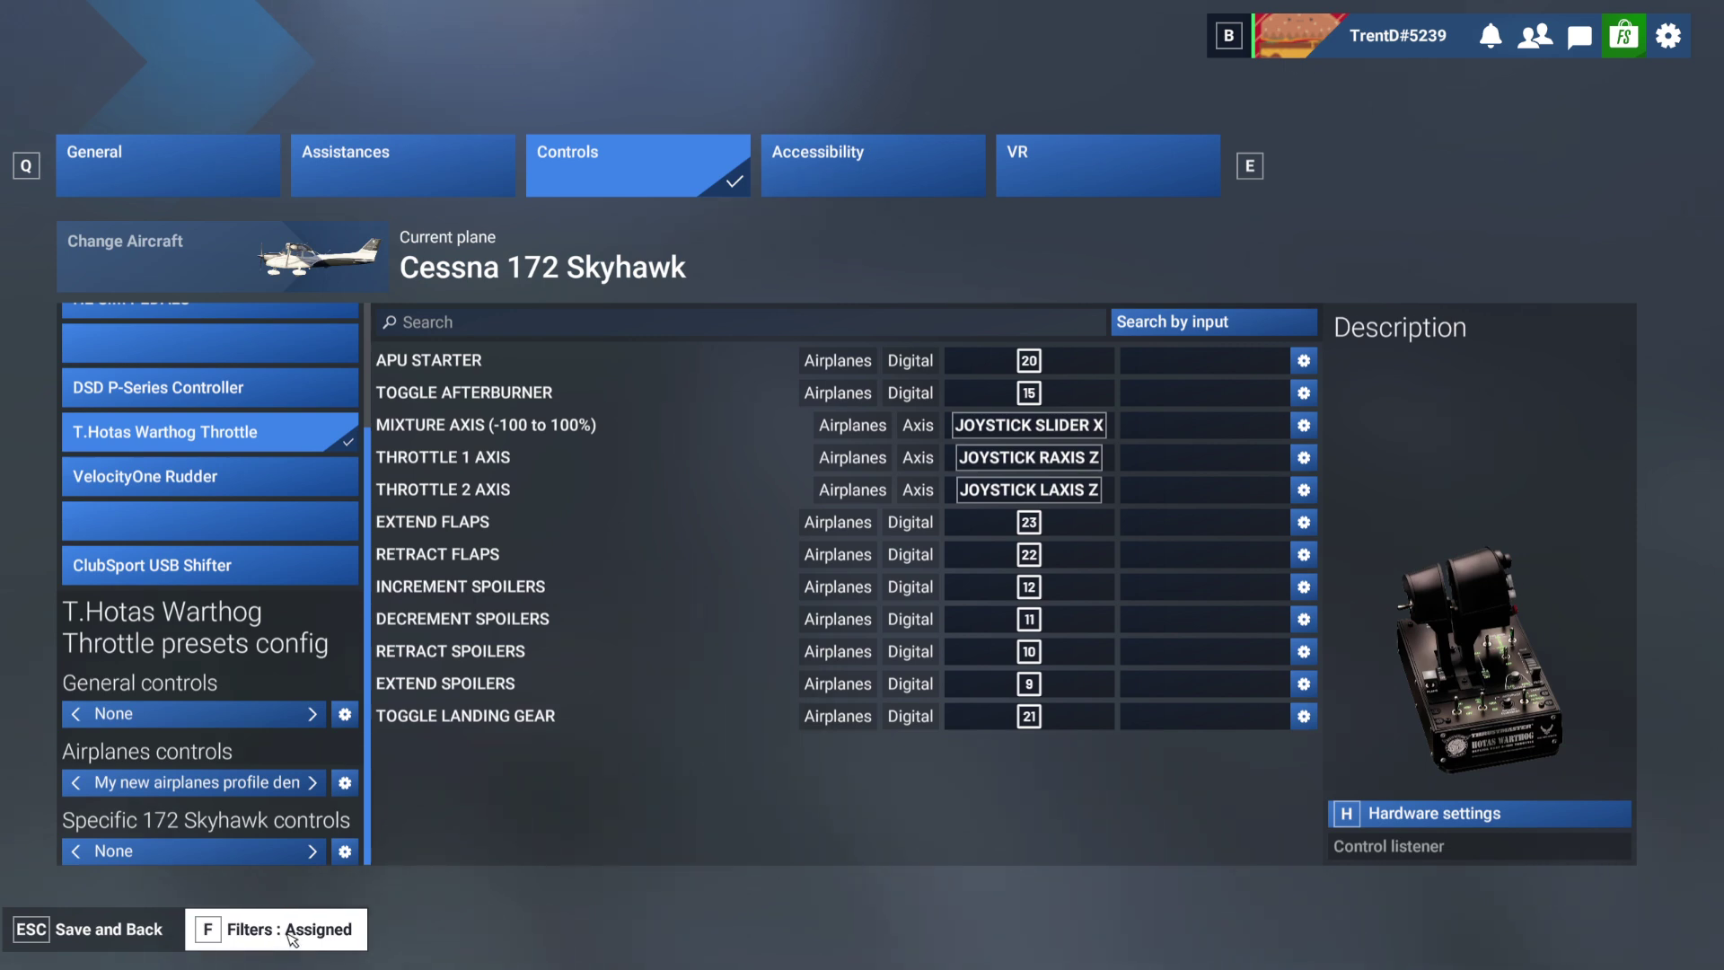
Search the throttle's controls for "beacon" with the filter set to None and bind a POV hat direction to BEACON LIGHTS ON.
{"action": "left_click", "coordinate": [290, 934]}
{"action": "left_click", "coordinate": [290, 934]}
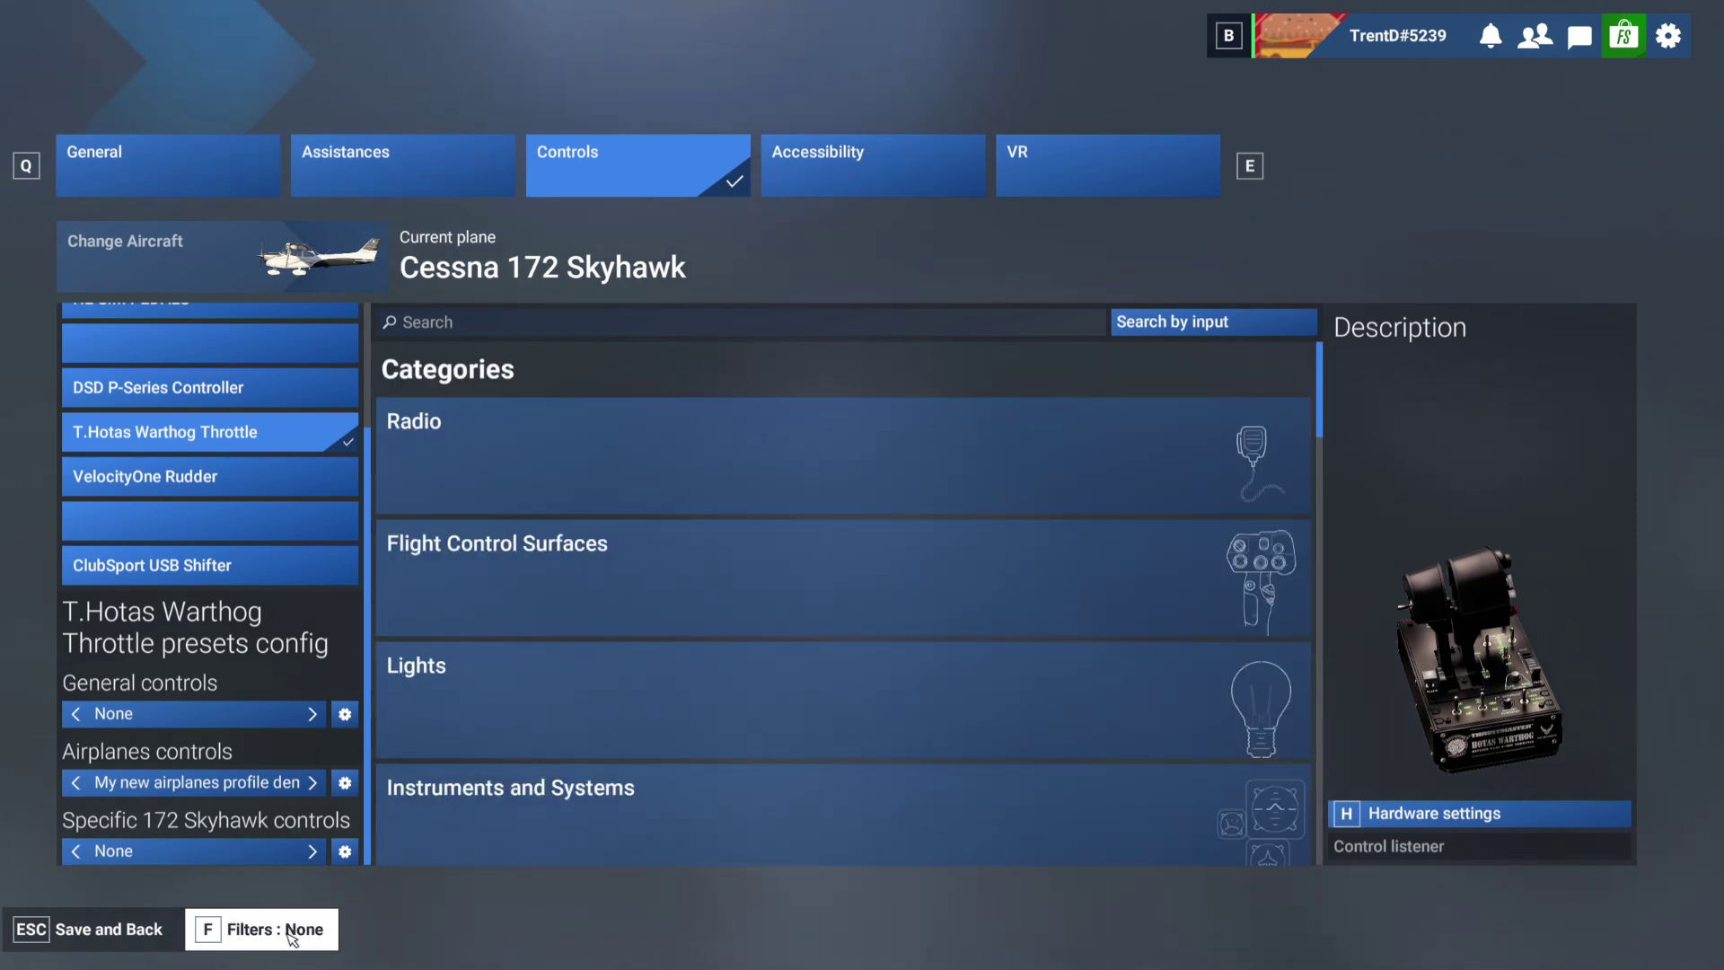
{"action": "left_click", "coordinate": [507, 328]}
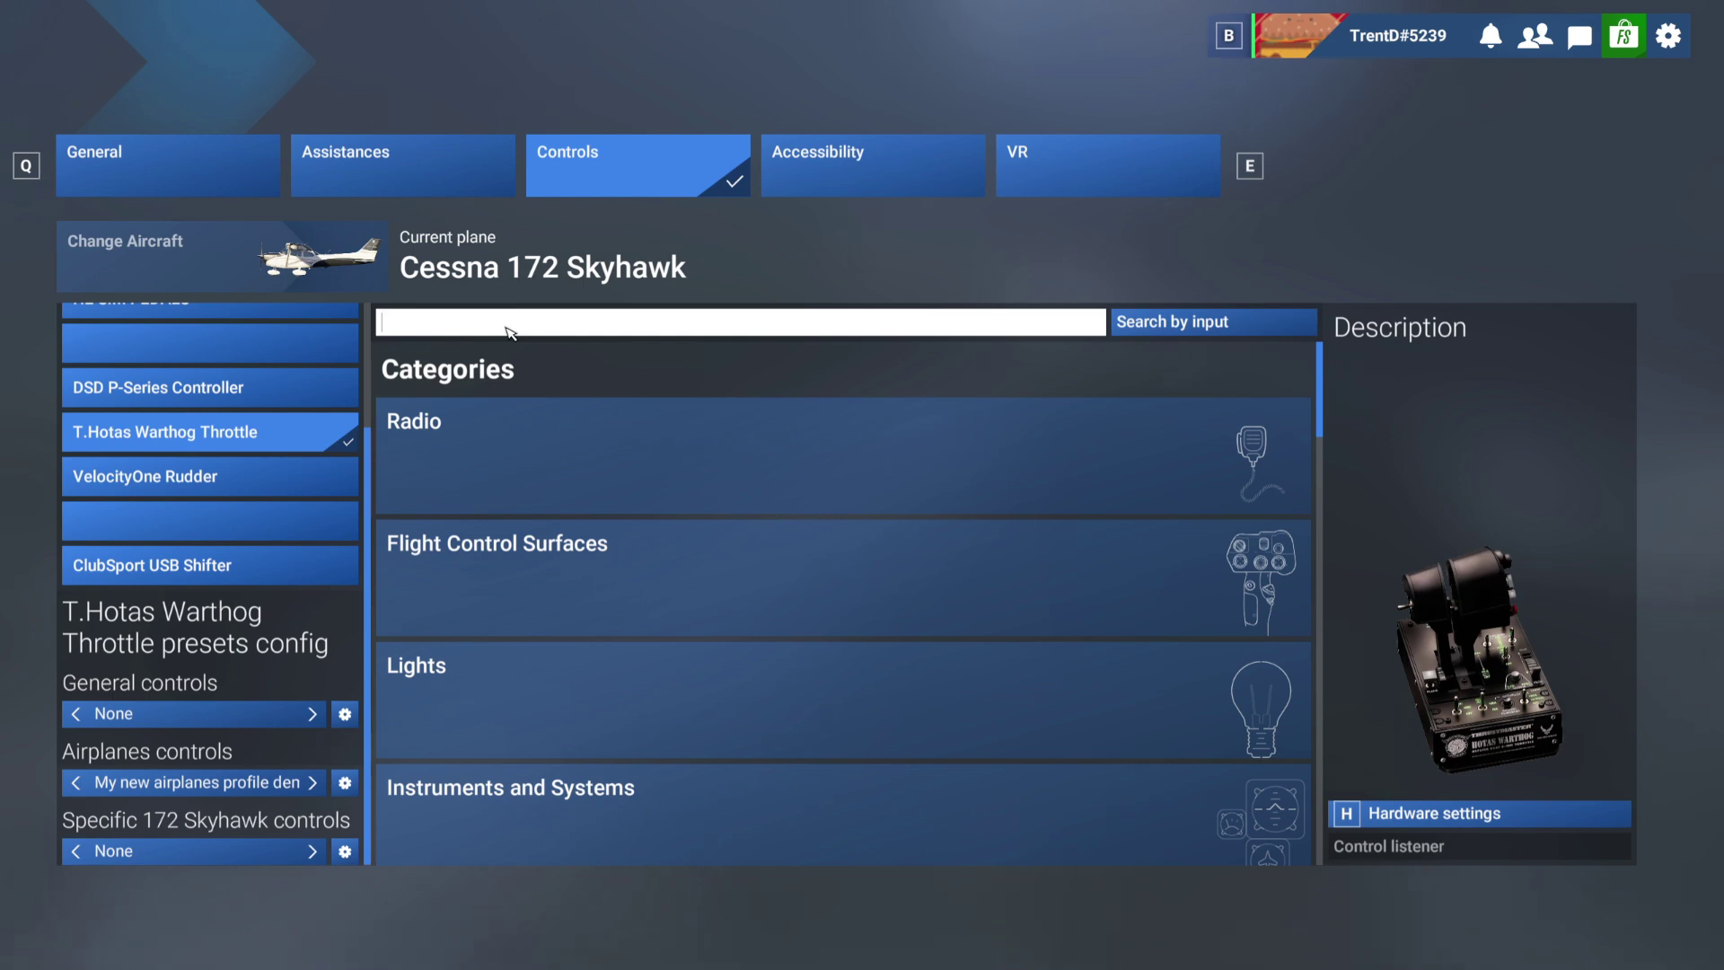
{"action": "type", "text": "be"}
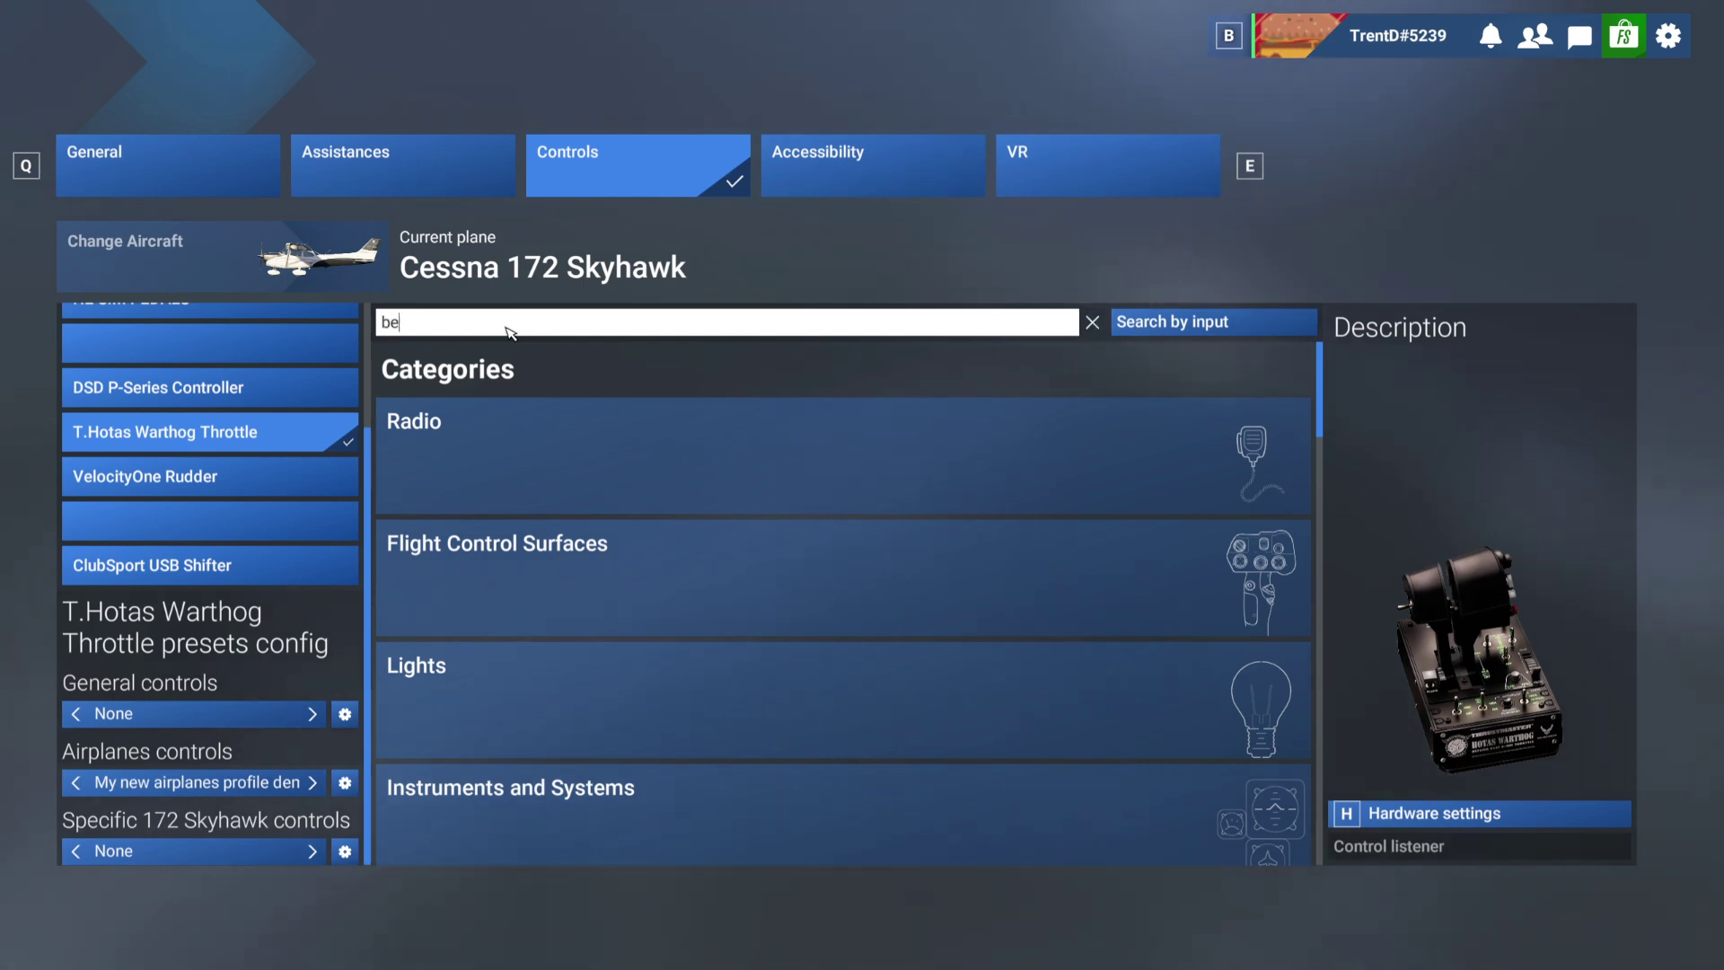
{"action": "type", "text": "acon"}
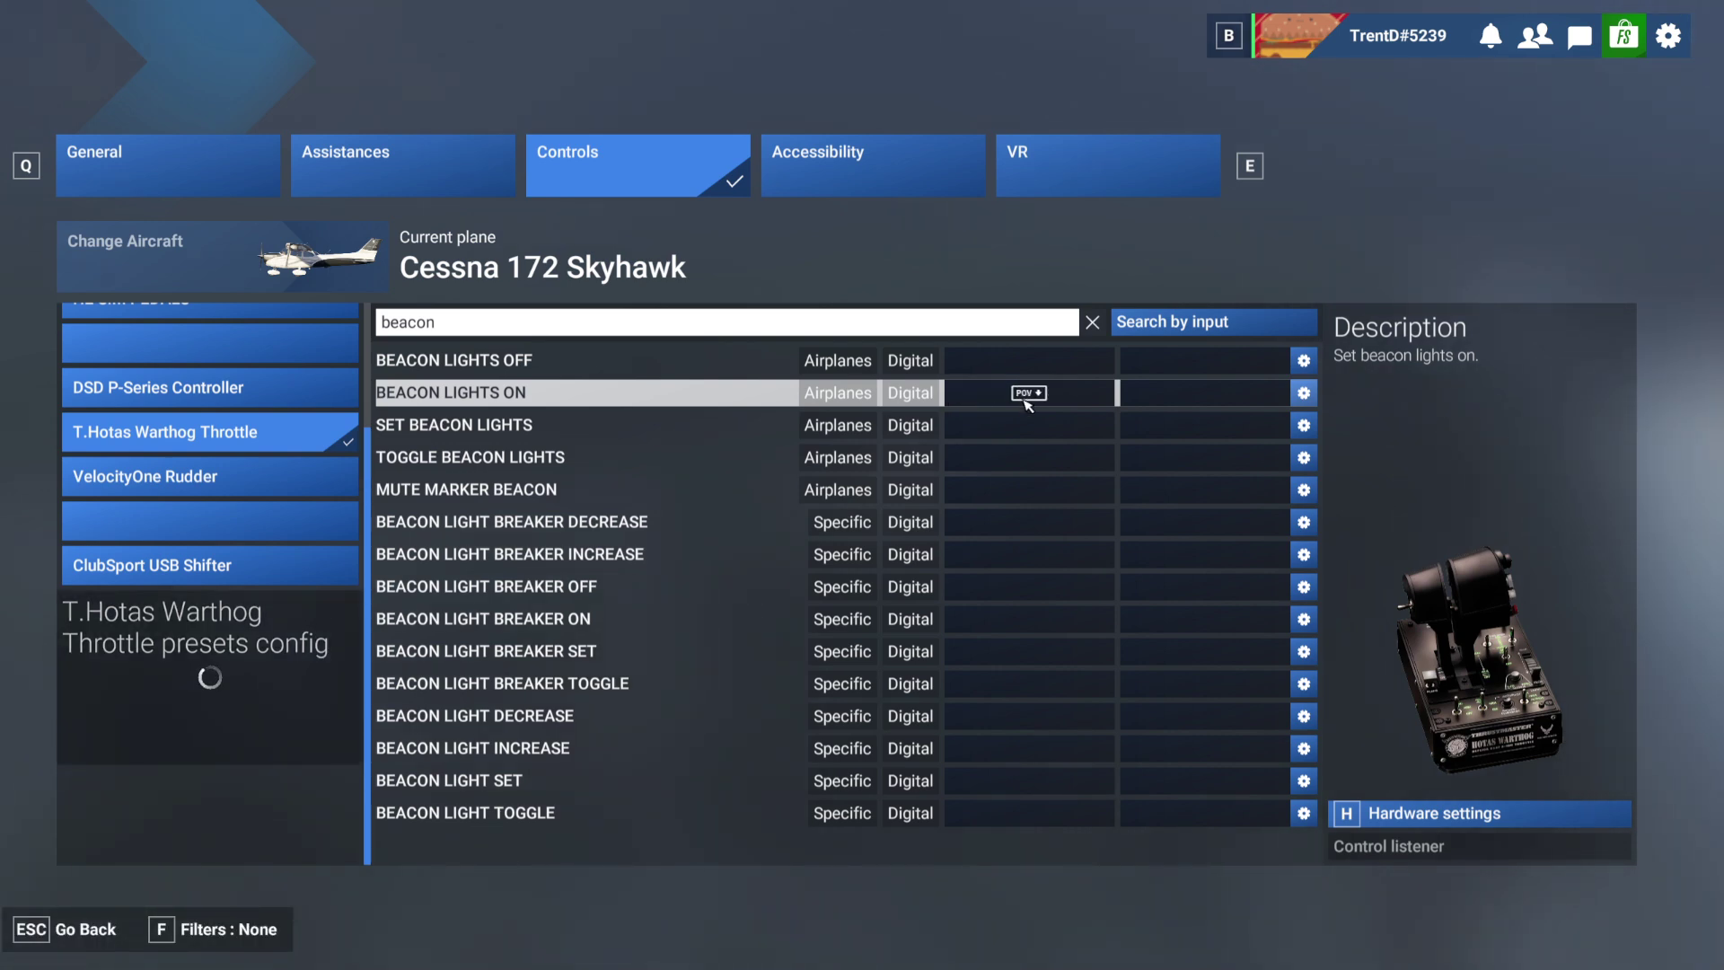
{"action": "left_click", "coordinate": [1035, 402]}
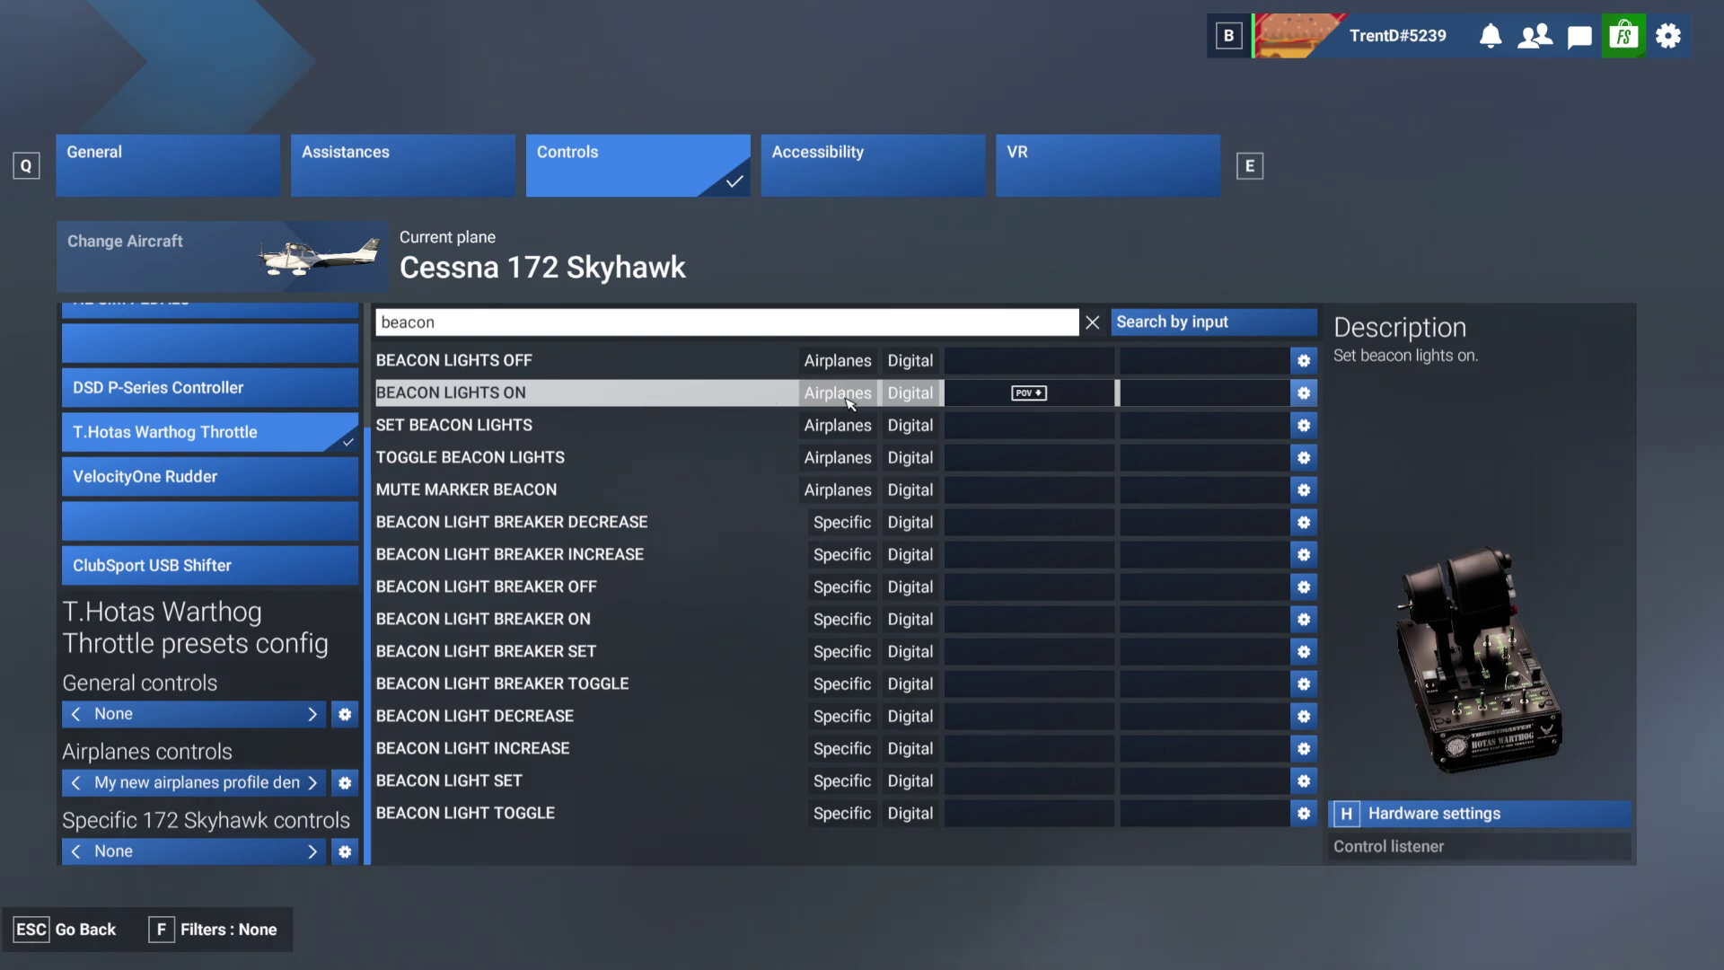
Delete the control assigned to BEACON LIGHTS ON in its action settings and return to the control list.
{"action": "left_click", "coordinate": [1304, 394]}
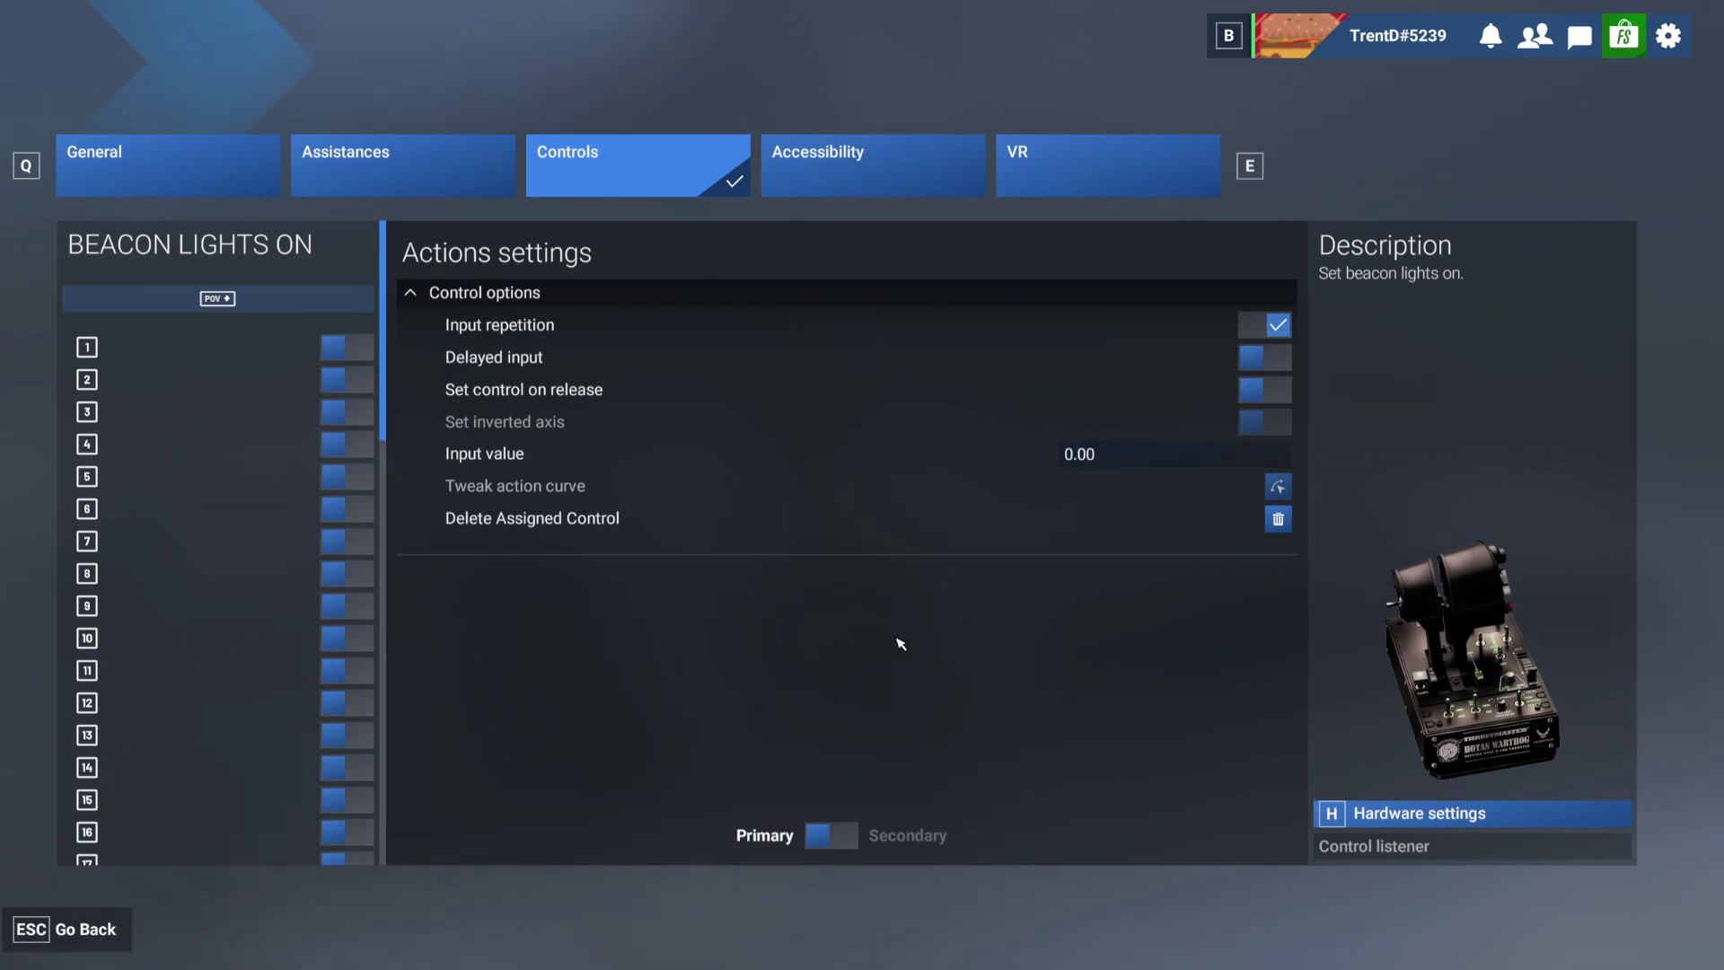
{"action": "left_click", "coordinate": [1261, 524]}
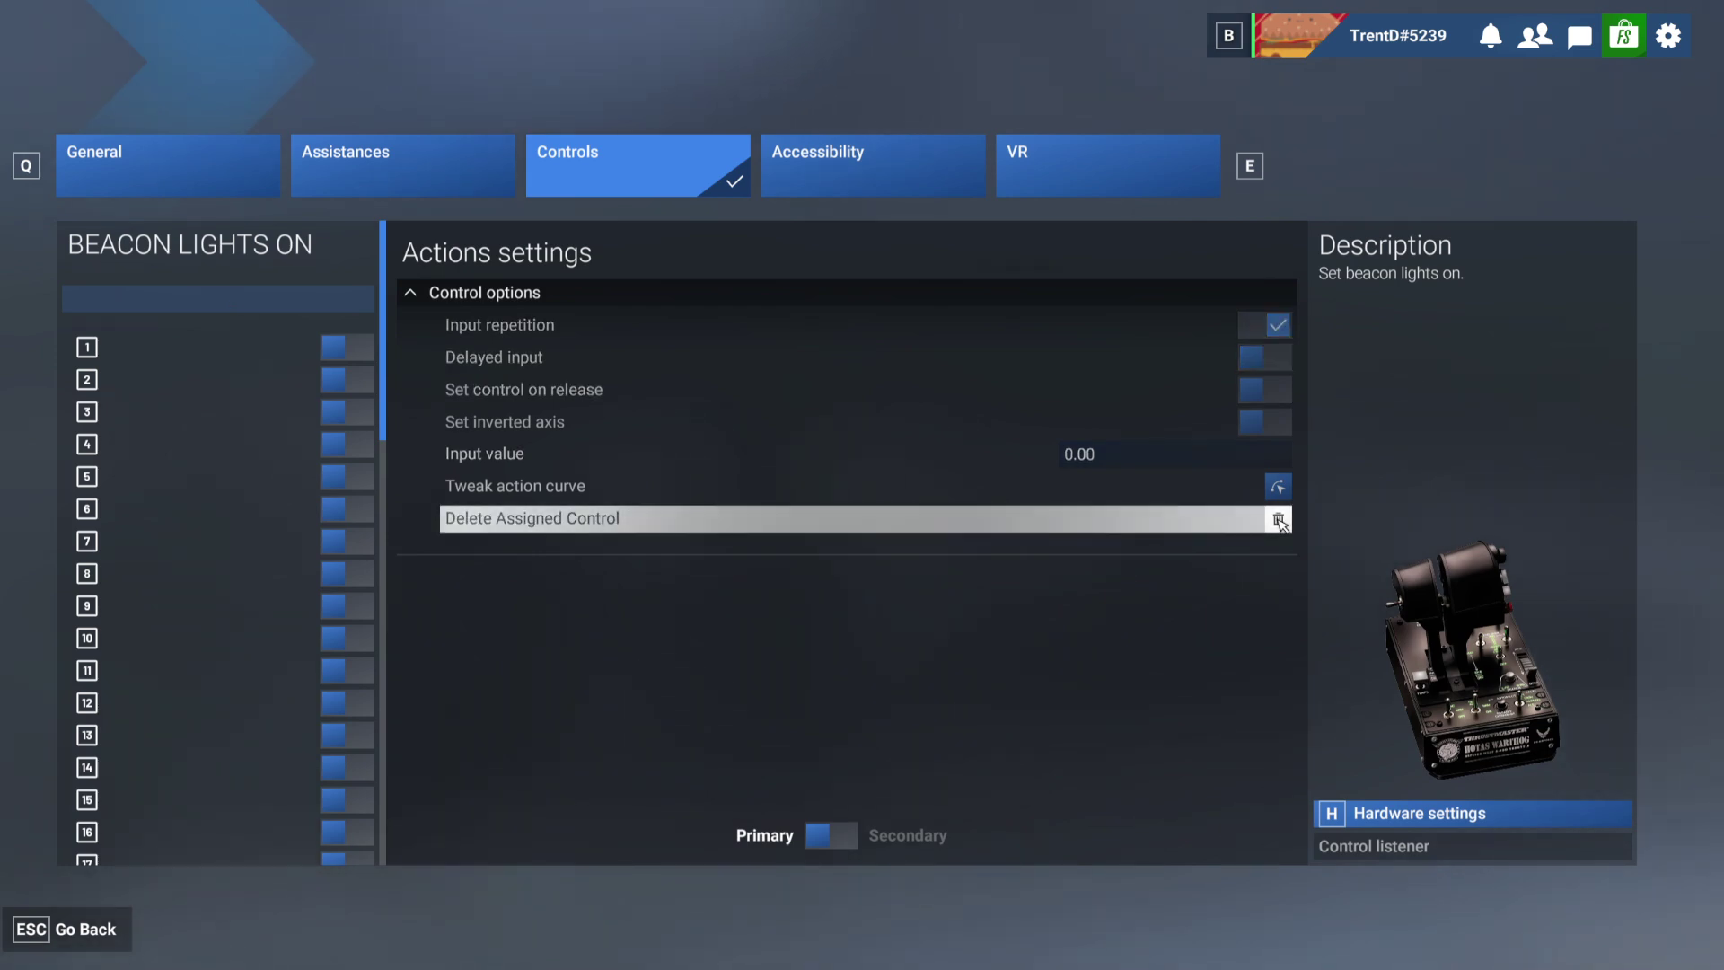
{"action": "left_click", "coordinate": [72, 934]}
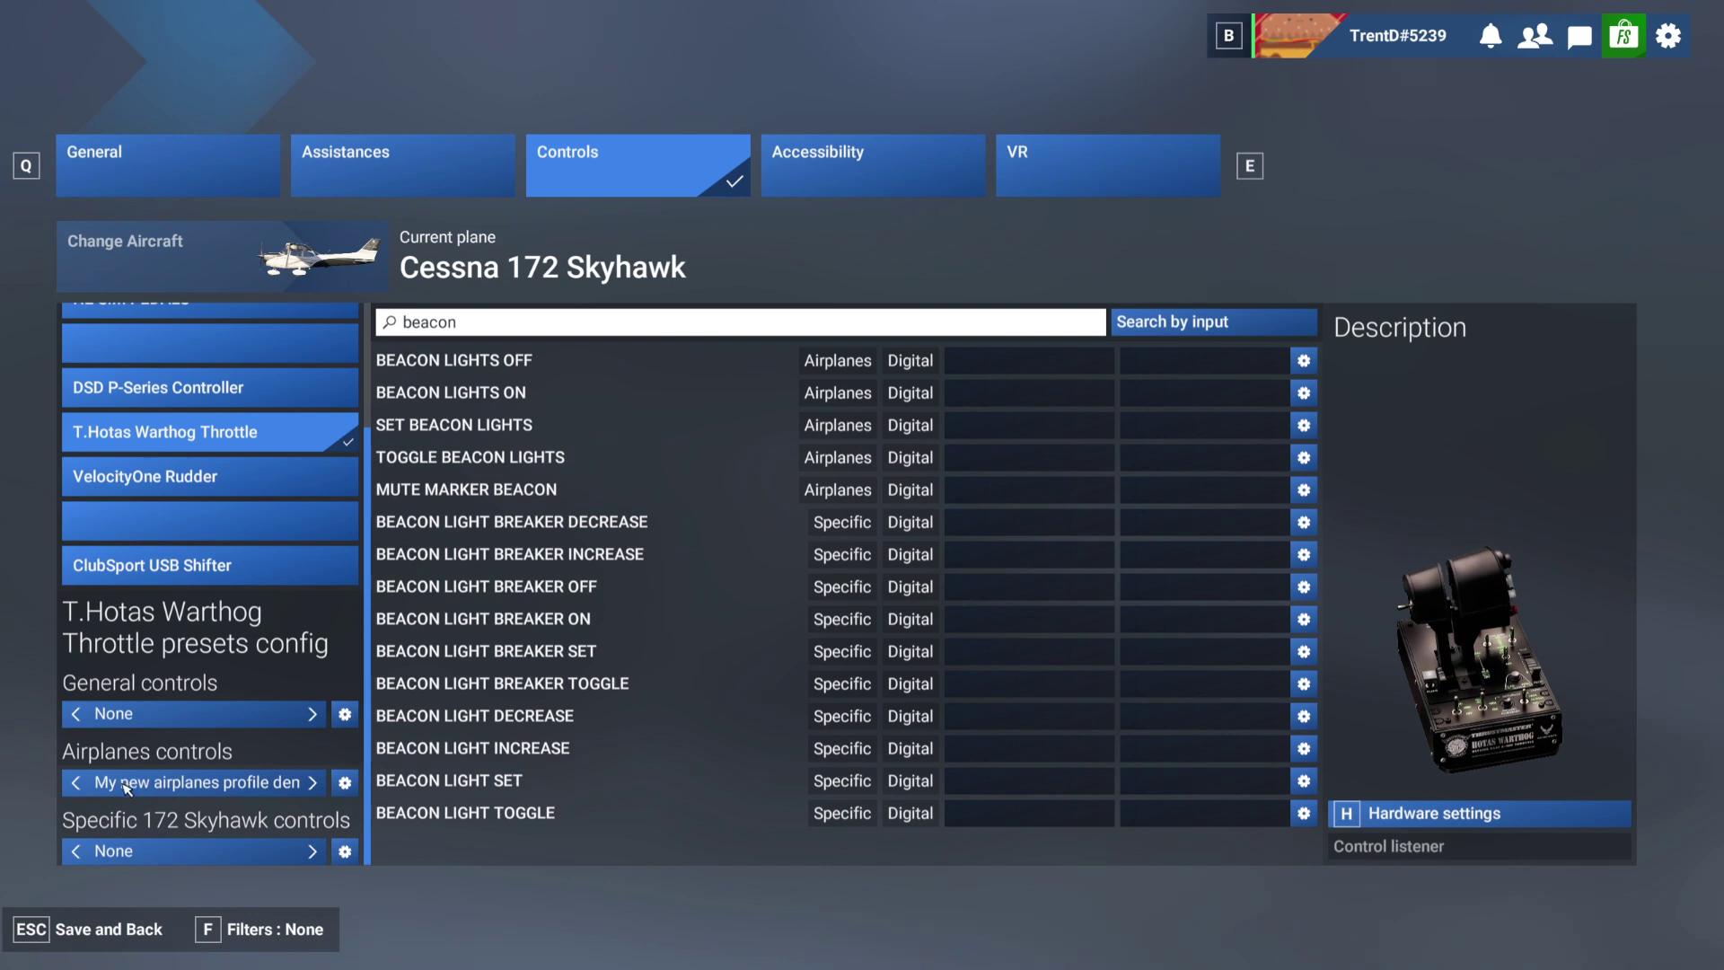
Set the throttle's airplanes preset to None and duplicate its general controls preset, named with the owner's first name plus "General Controls Demo".
{"action": "left_click", "coordinate": [76, 782]}
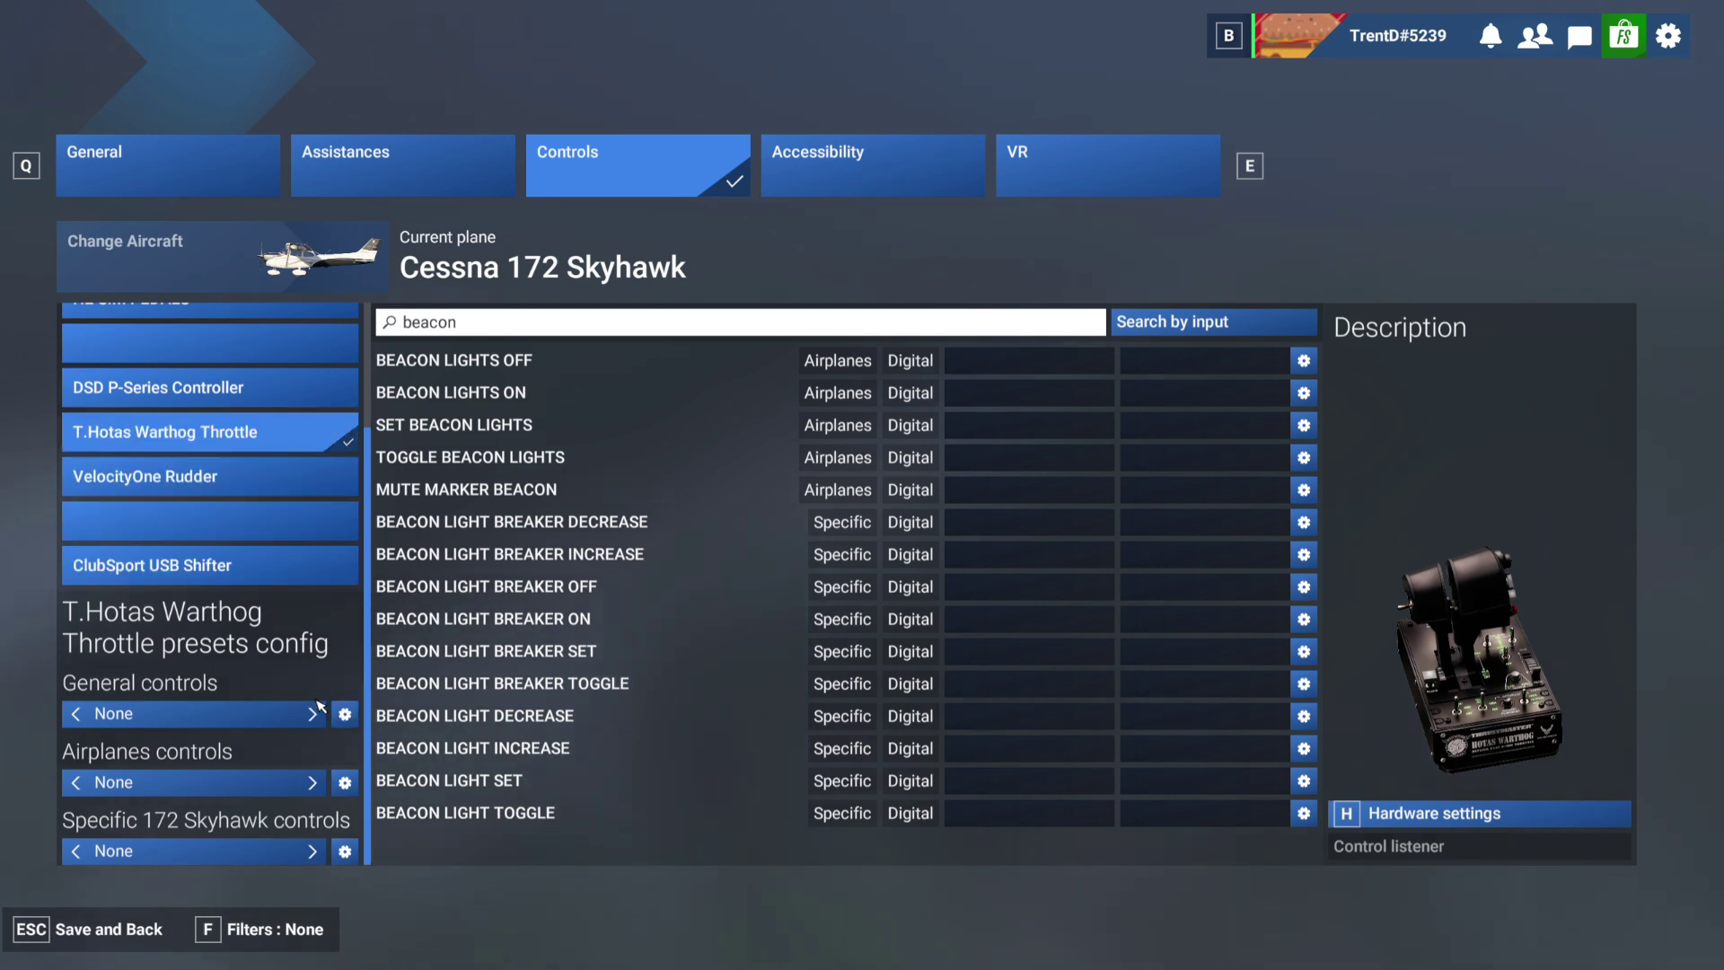
{"action": "left_click", "coordinate": [345, 714]}
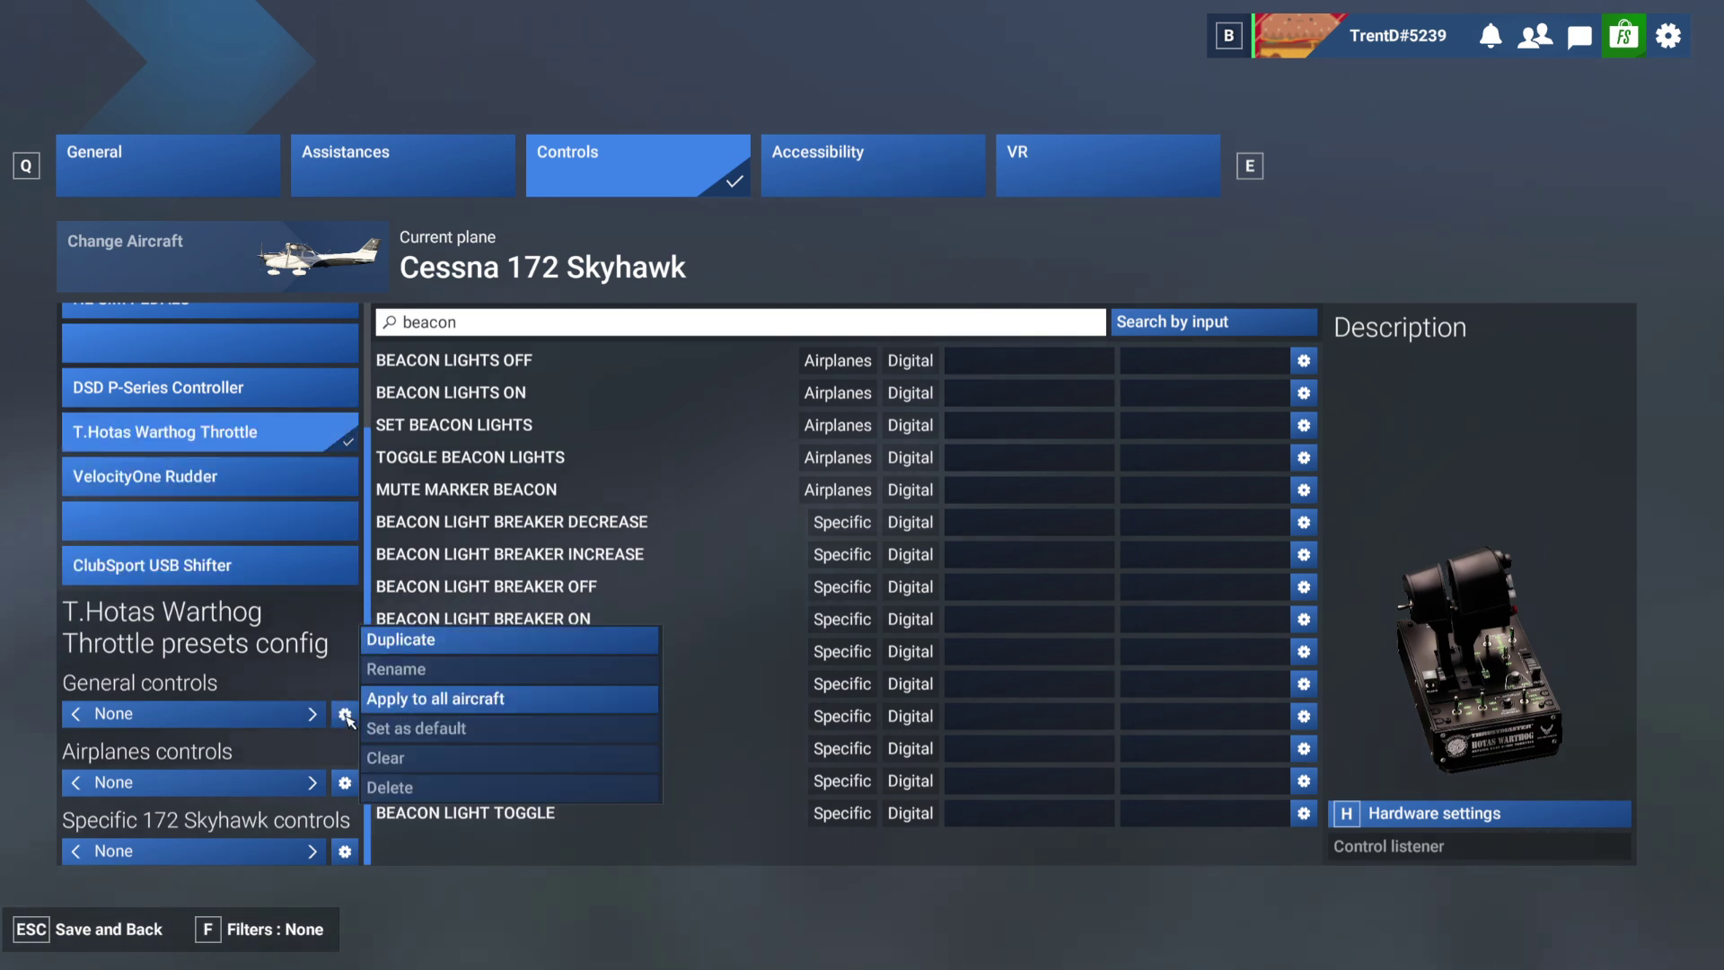
{"action": "left_click", "coordinate": [419, 643]}
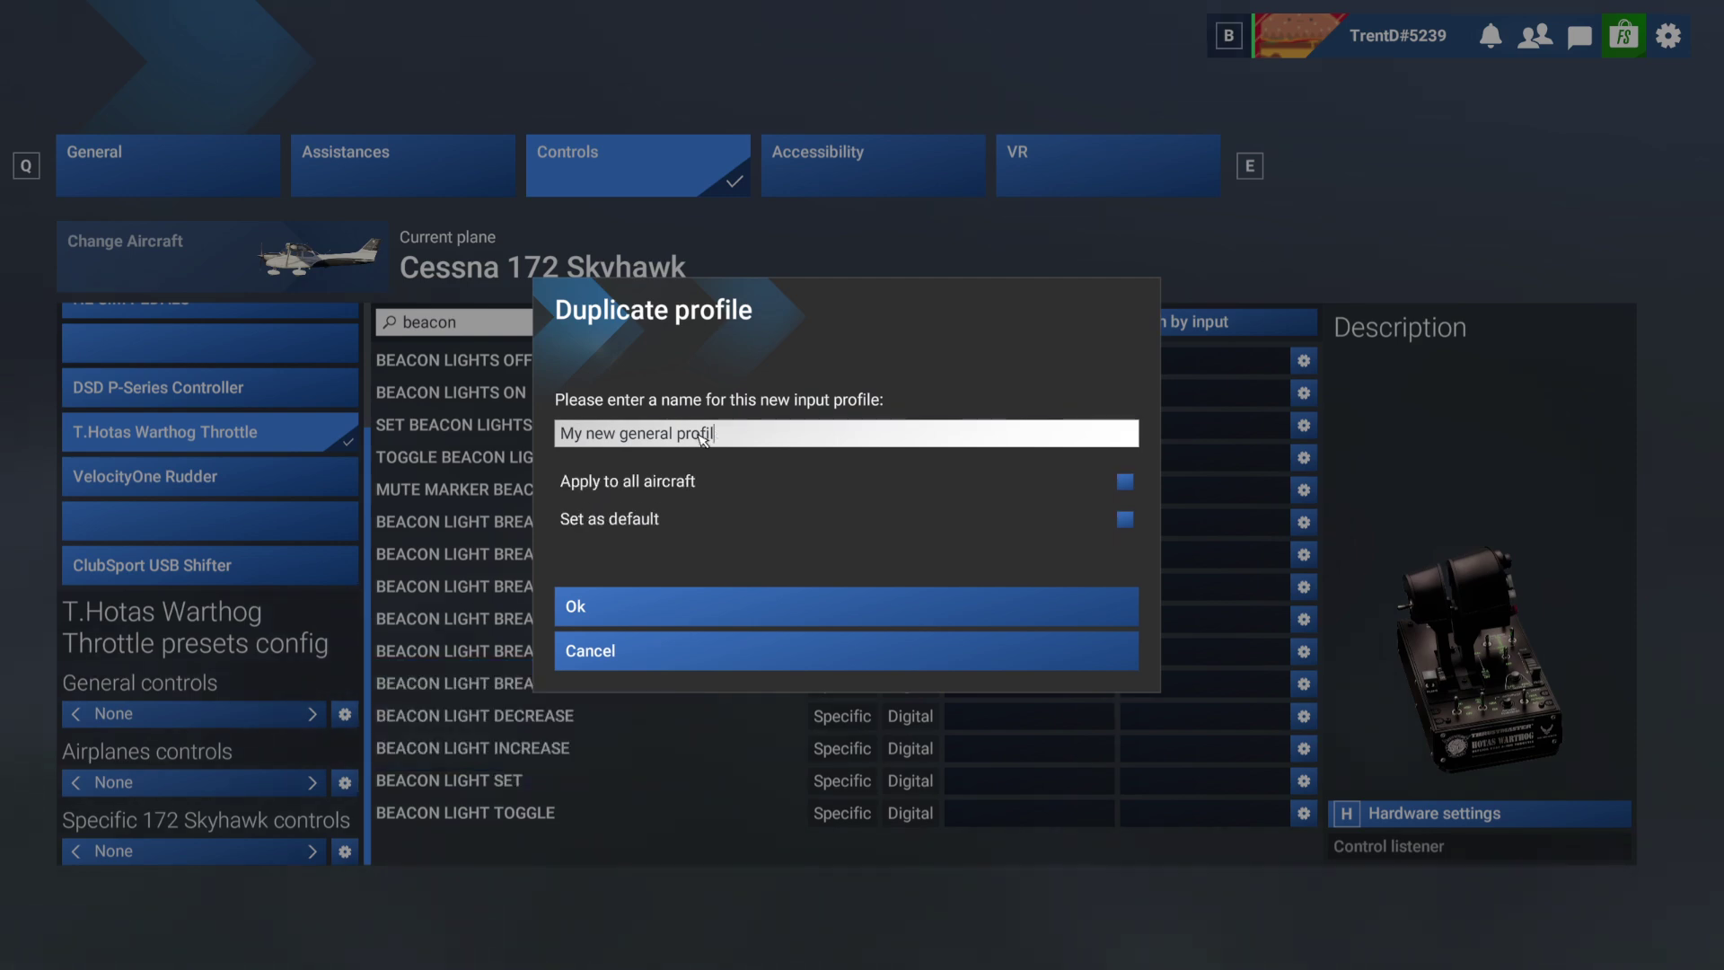
{"action": "key", "text": "BackSpace"}
{"action": "key", "text": "BackSpace"}
{"action": "key", "text": "BackSpace"}
{"action": "key", "text": "BackSpace"}
{"action": "key", "text": "BackSpace"}
{"action": "key", "text": "BackSpace"}
{"action": "key", "text": "BackSpace"}
{"action": "key", "text": "BackSpace"}
{"action": "key", "text": "BackSpace"}
{"action": "key", "text": "BackSpace"}
{"action": "key", "text": "BackSpace"}
{"action": "key", "text": "BackSpace"}
{"action": "key", "text": "BackSpace"}
{"action": "key", "text": "BackSpace"}
{"action": "key", "text": "BackSpace"}
{"action": "key", "text": "BackSpace"}
{"action": "key", "text": "BackSpace"}
{"action": "key", "text": "BackSpace"}
{"action": "key", "text": "BackSpace"}
{"action": "key", "text": "BackSpace"}
{"action": "type", "text": "Trents General Controls Demo"}
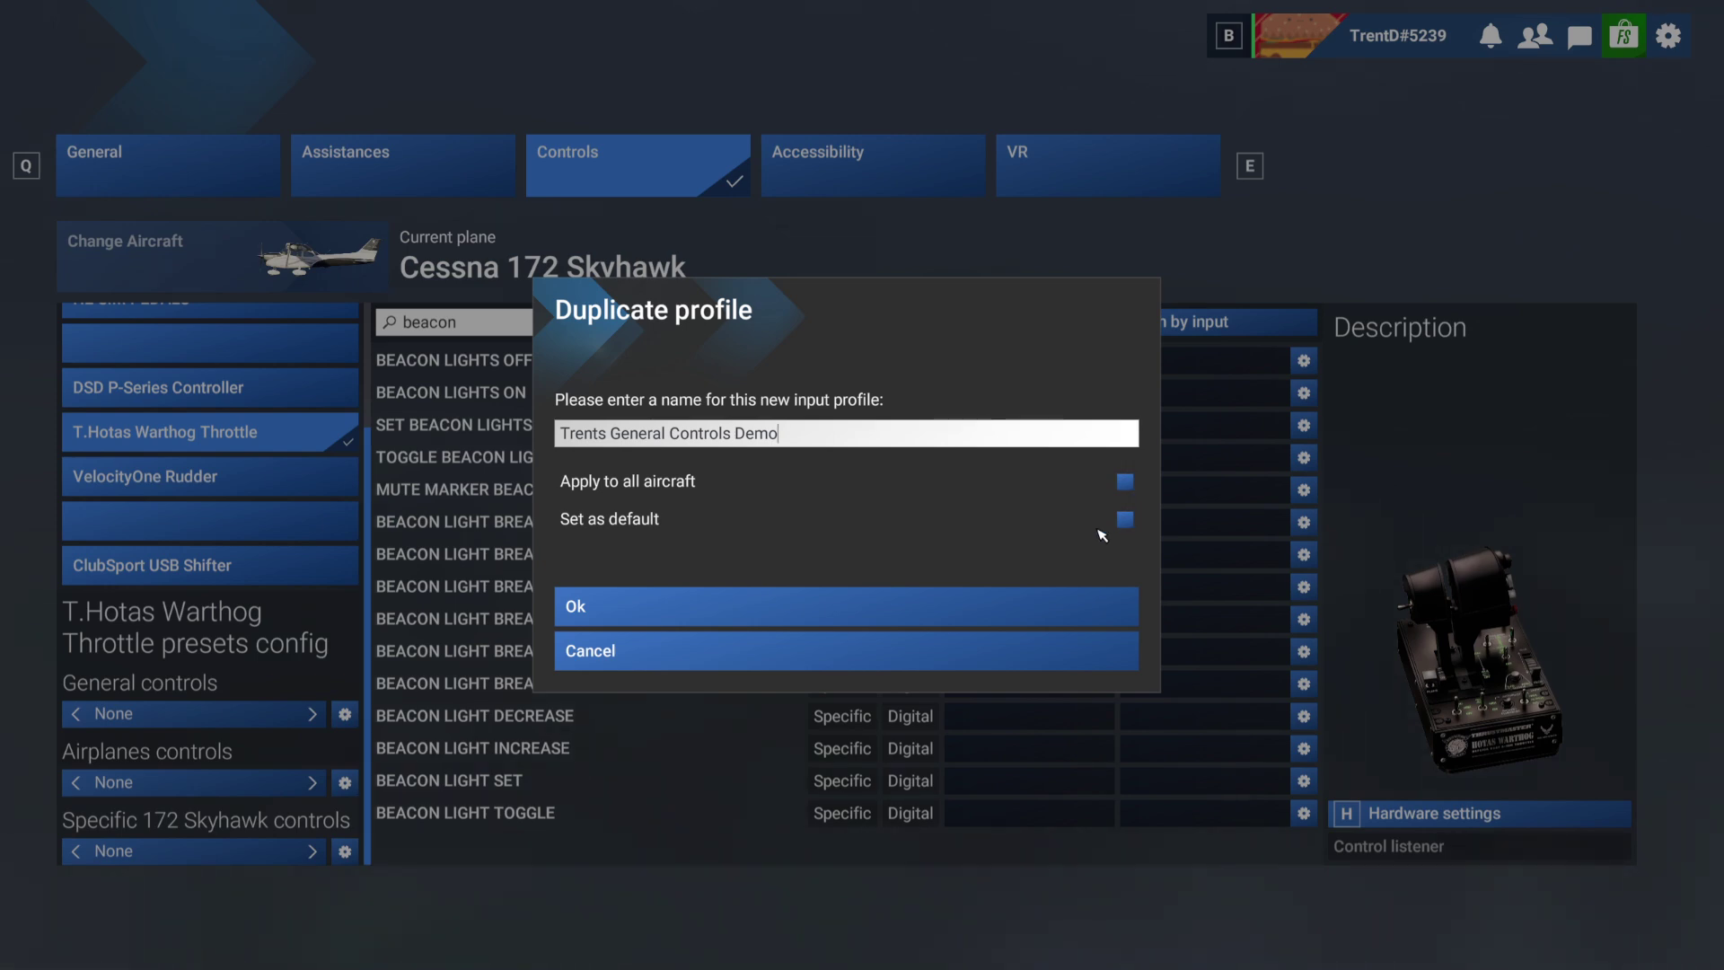
{"action": "left_click", "coordinate": [702, 607]}
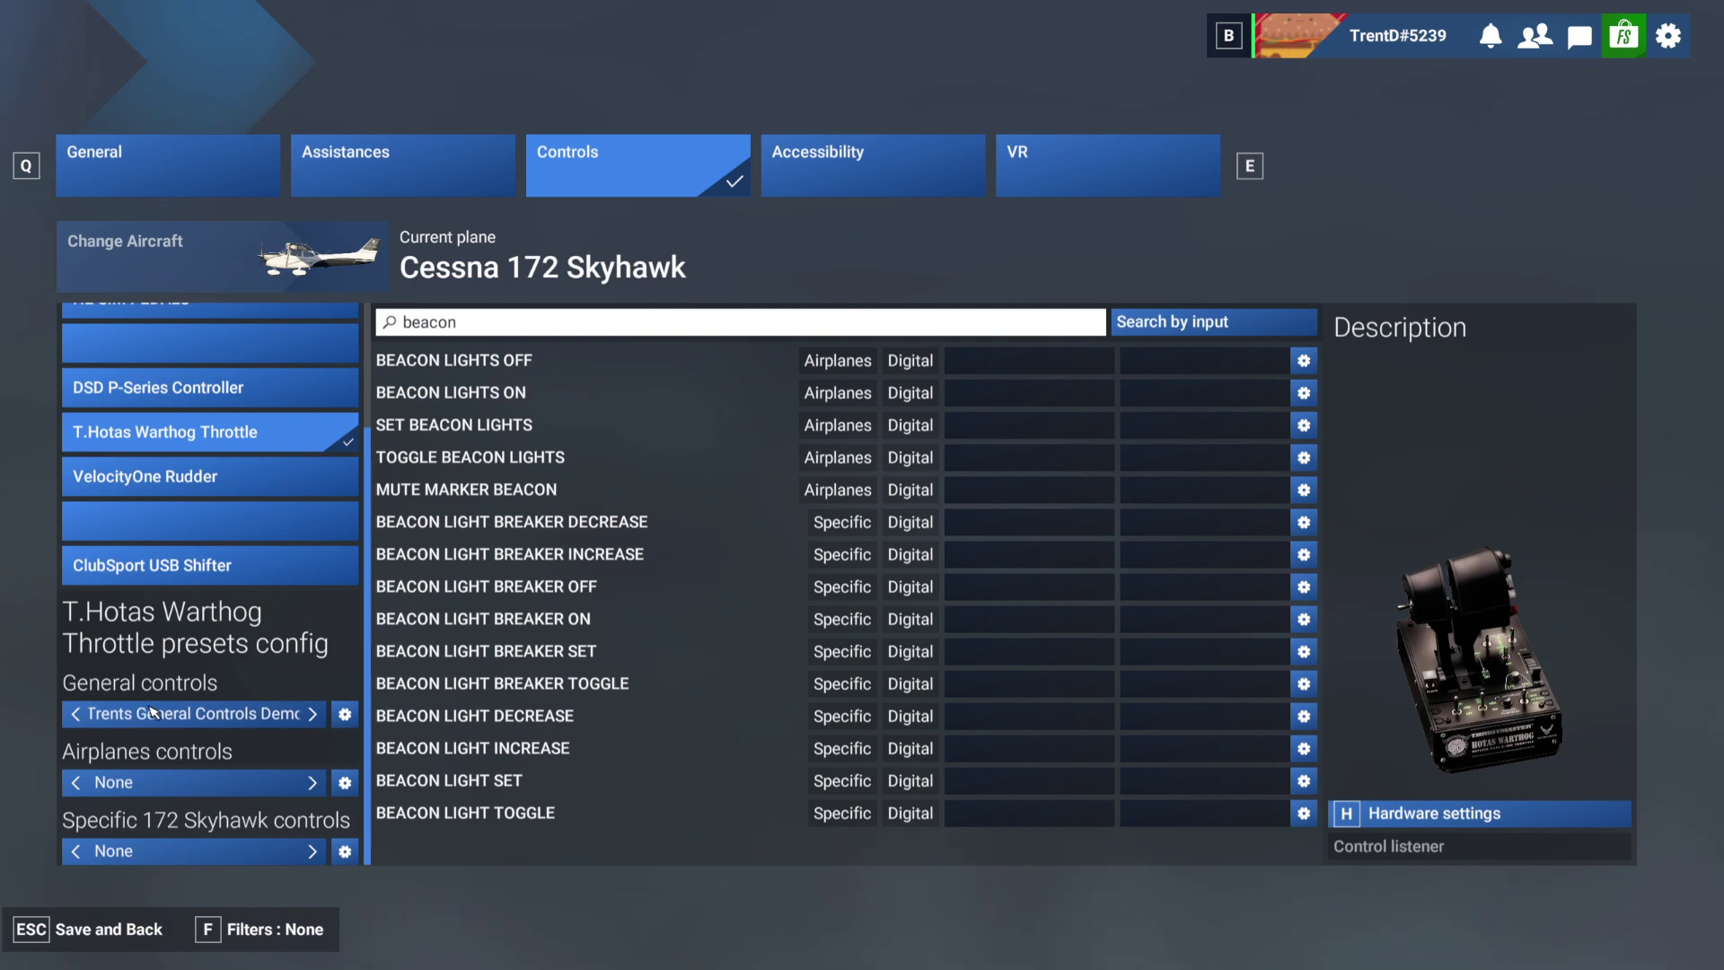
Filter the throttle's control list to assigned bindings and clear the beacon search.
{"action": "left_click", "coordinate": [260, 928]}
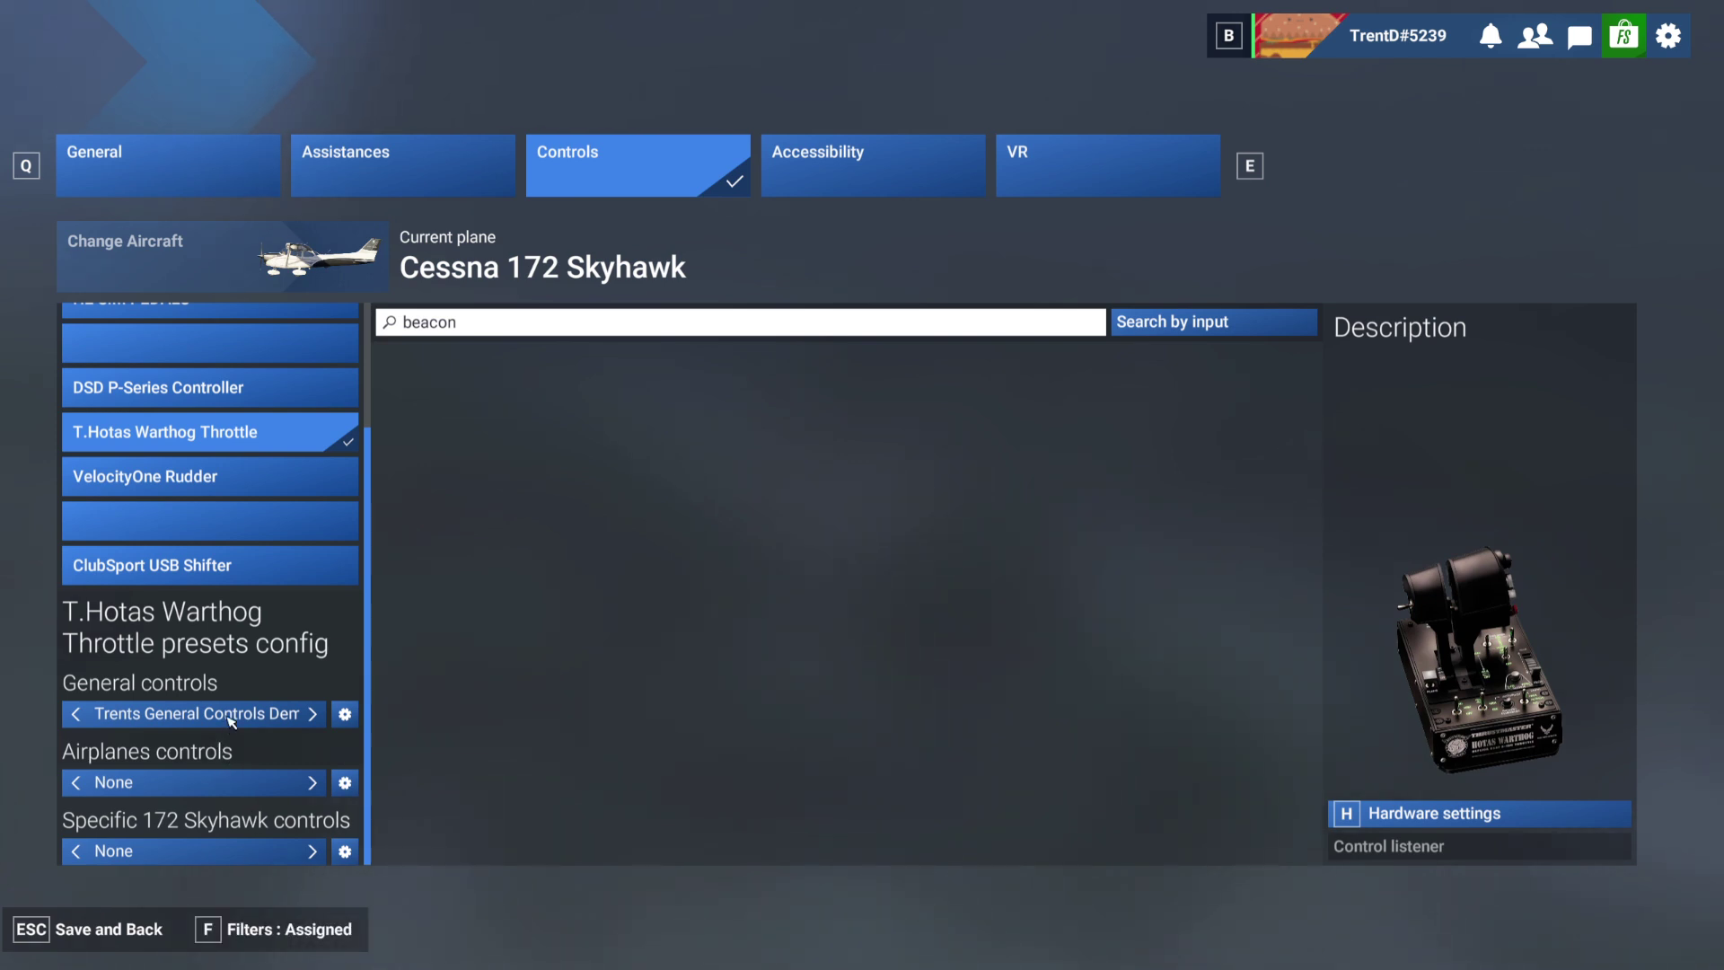
{"action": "left_click", "coordinate": [482, 328]}
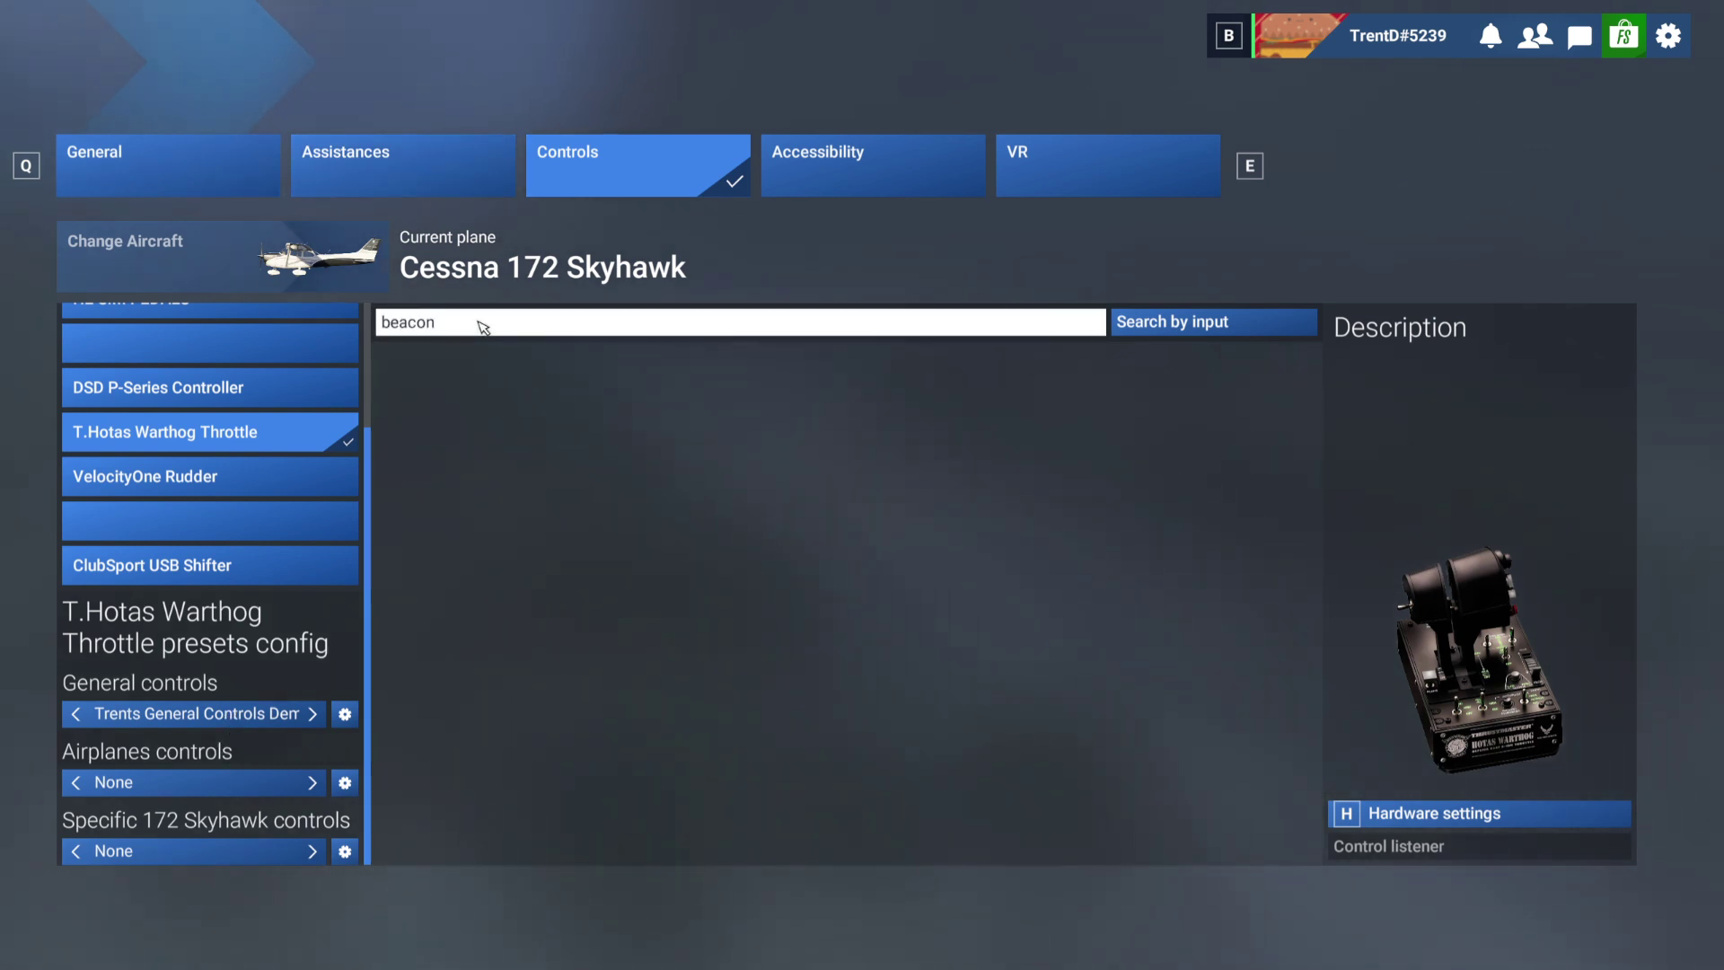
{"action": "key", "text": "BackSpace"}
{"action": "key", "text": "BackSpace"}
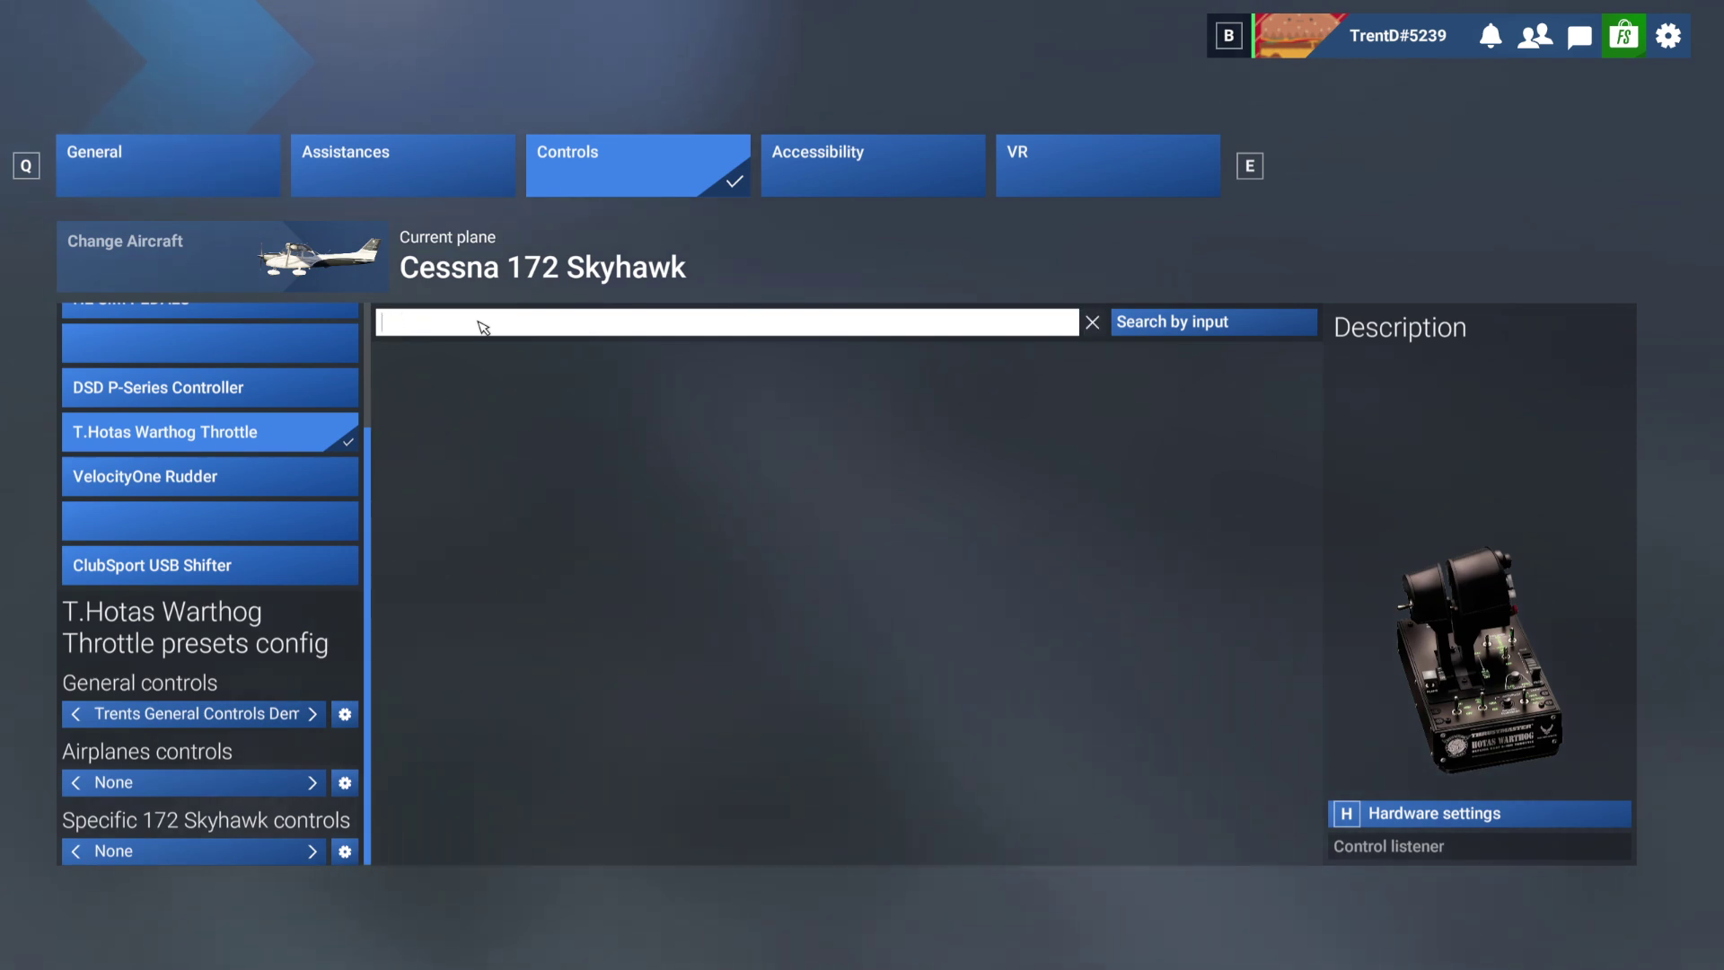
{"action": "key", "text": "Return"}
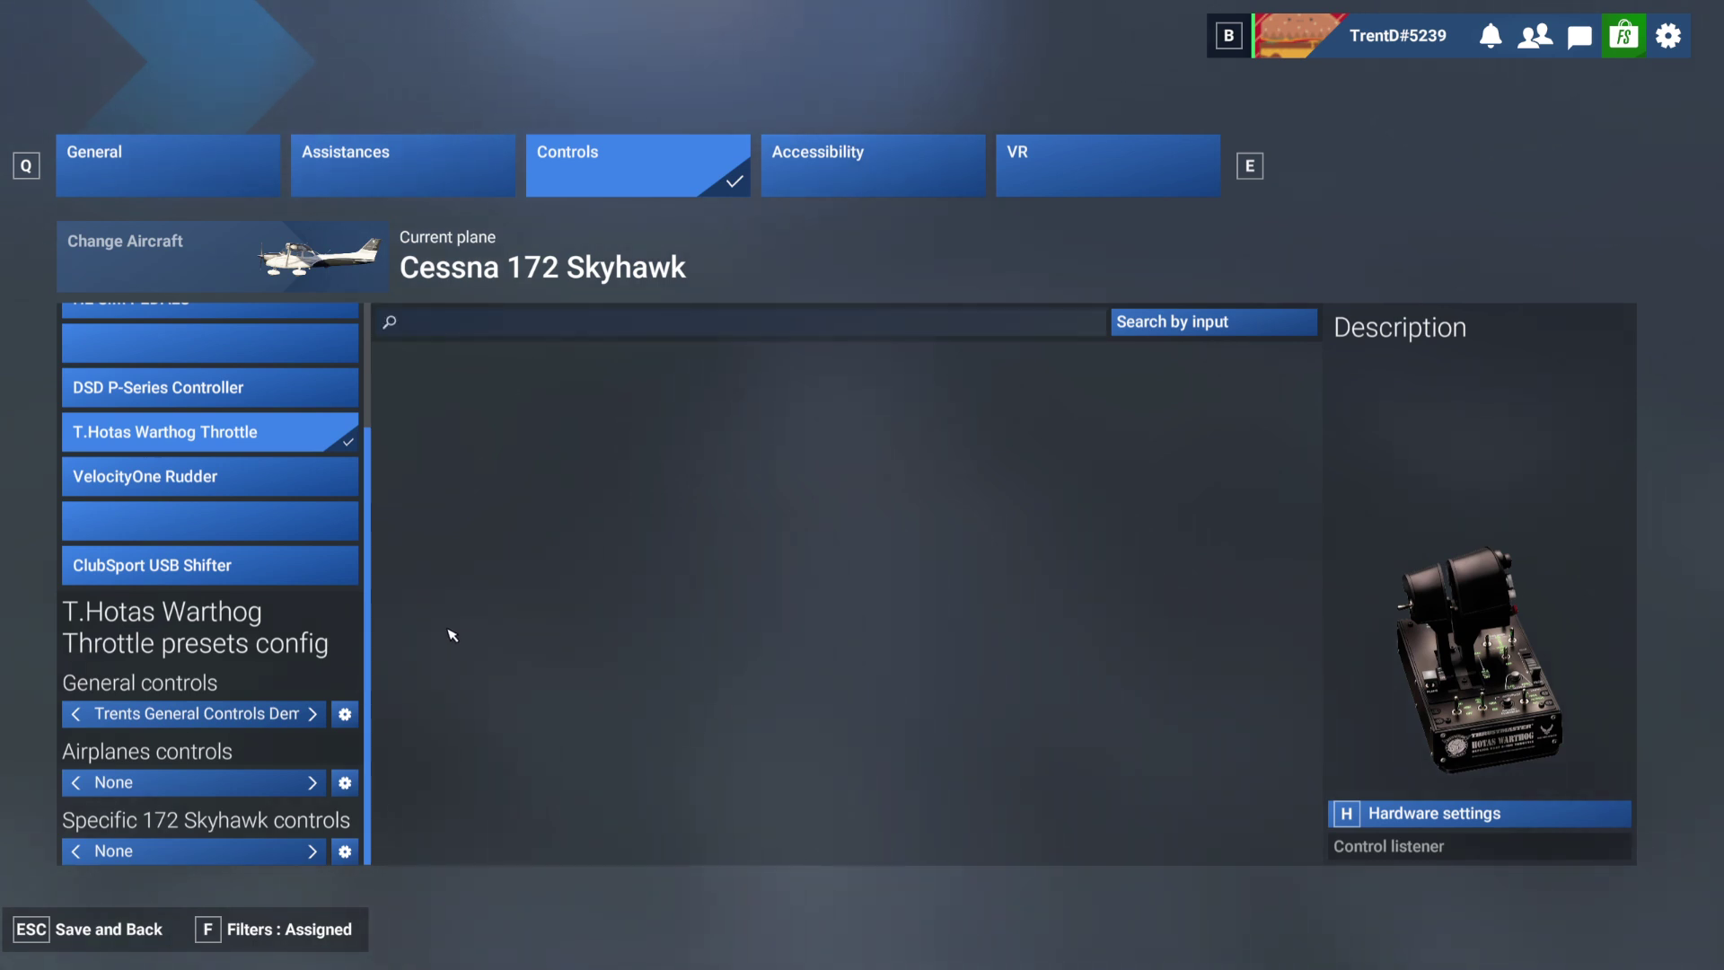
Search the throttle's controls for "trim" with the filter set to None and look through the listed trim actions.
{"action": "left_click", "coordinate": [491, 325]}
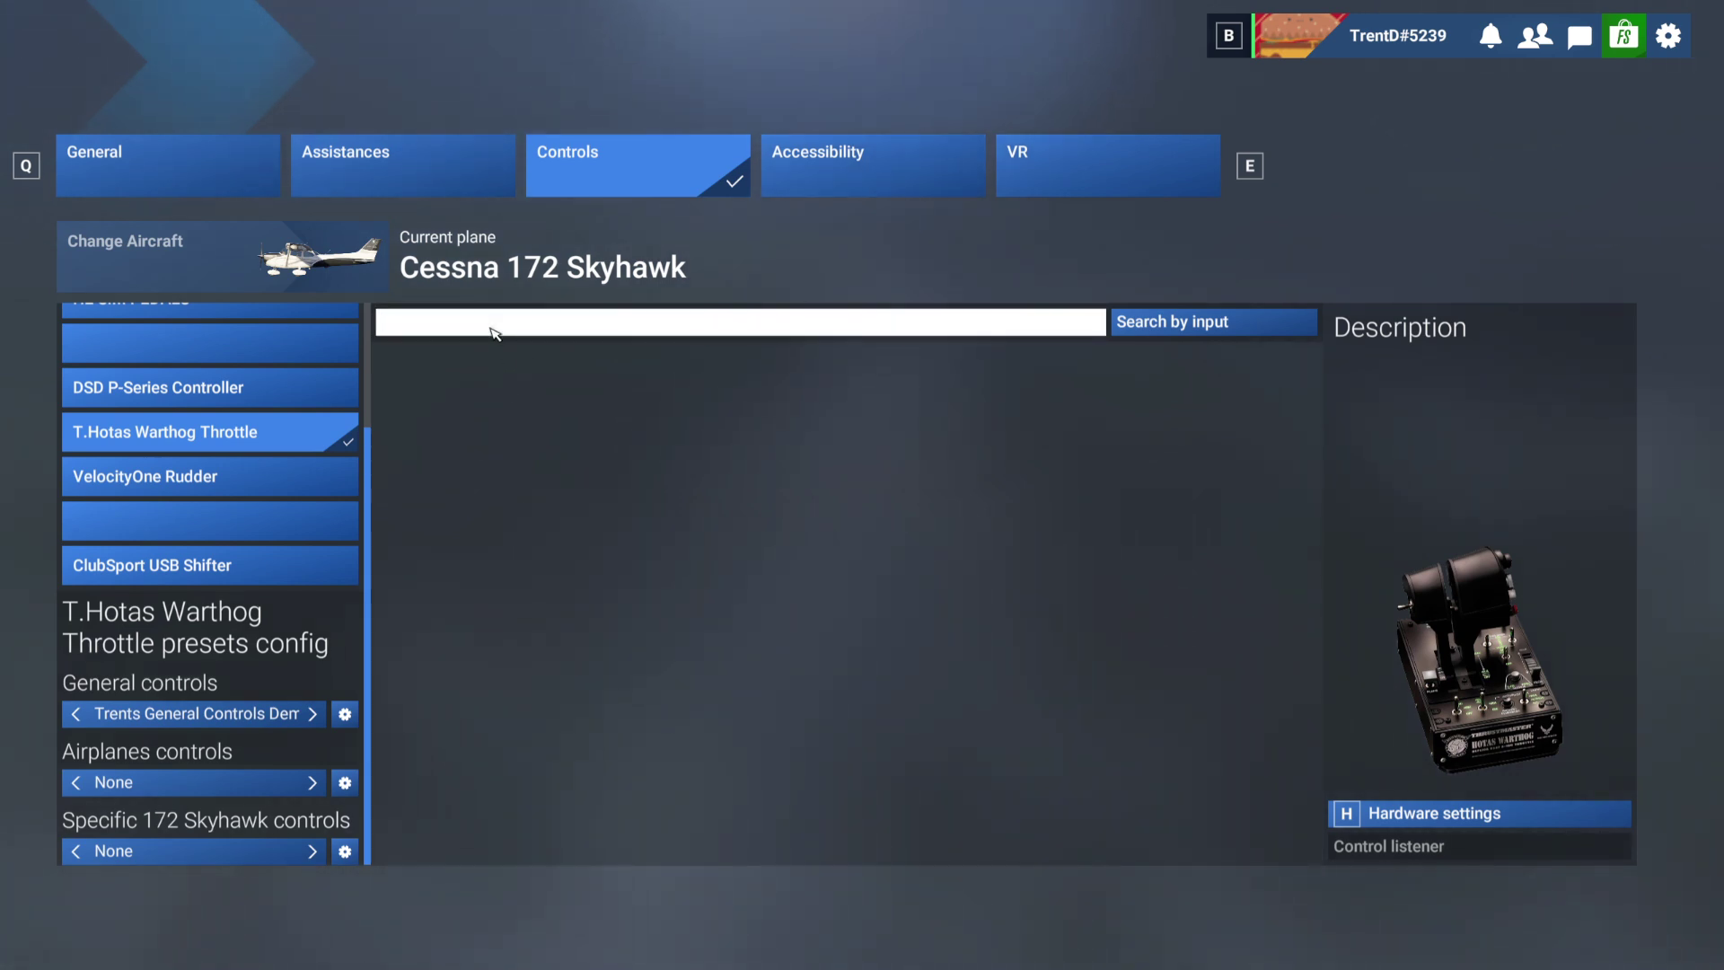
{"action": "type", "text": "trim"}
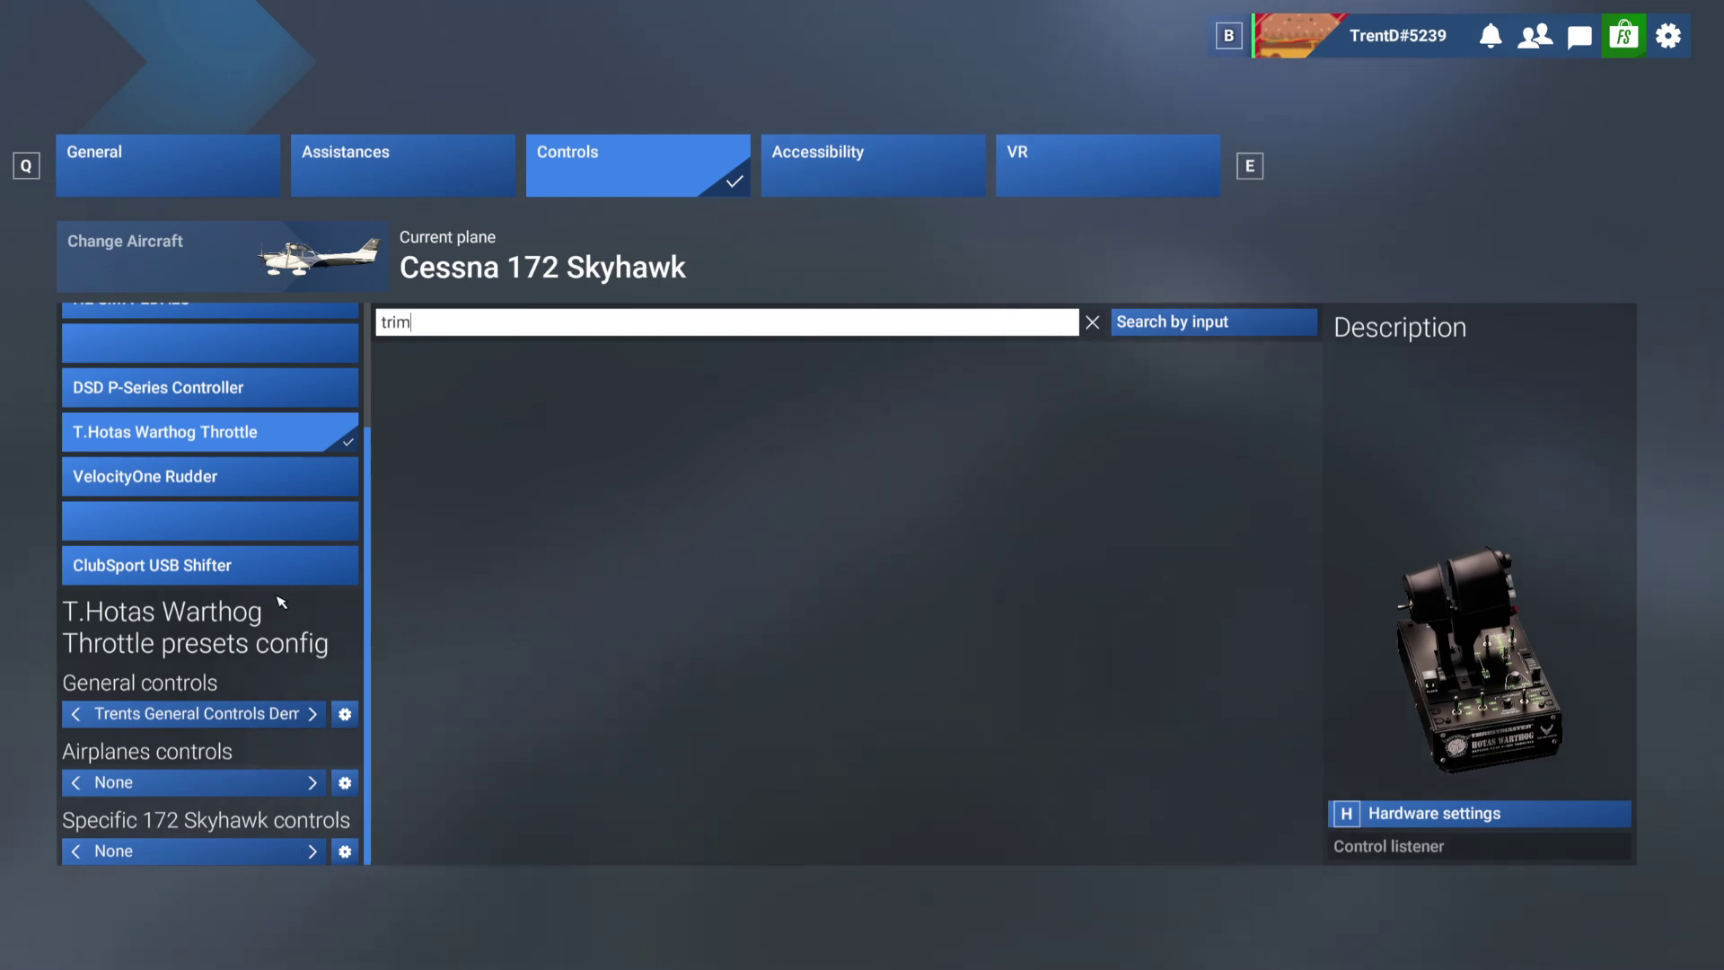
{"action": "key", "text": "Return"}
{"action": "left_click", "coordinate": [260, 943]}
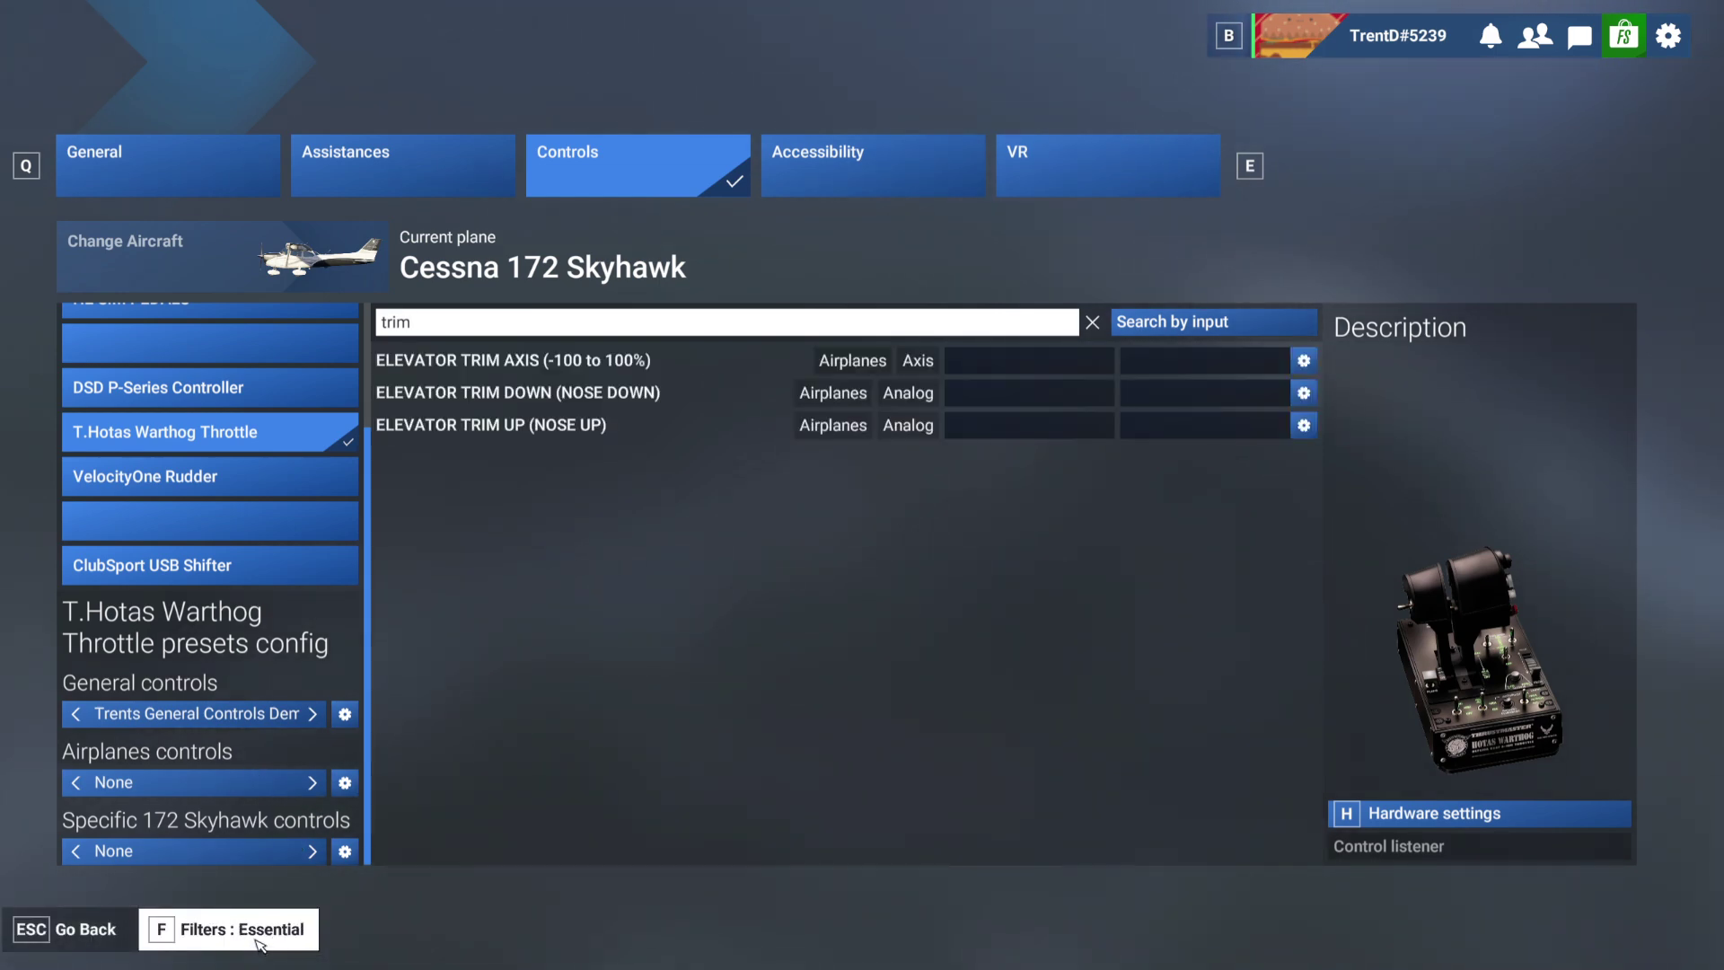
{"action": "left_click", "coordinate": [261, 943]}
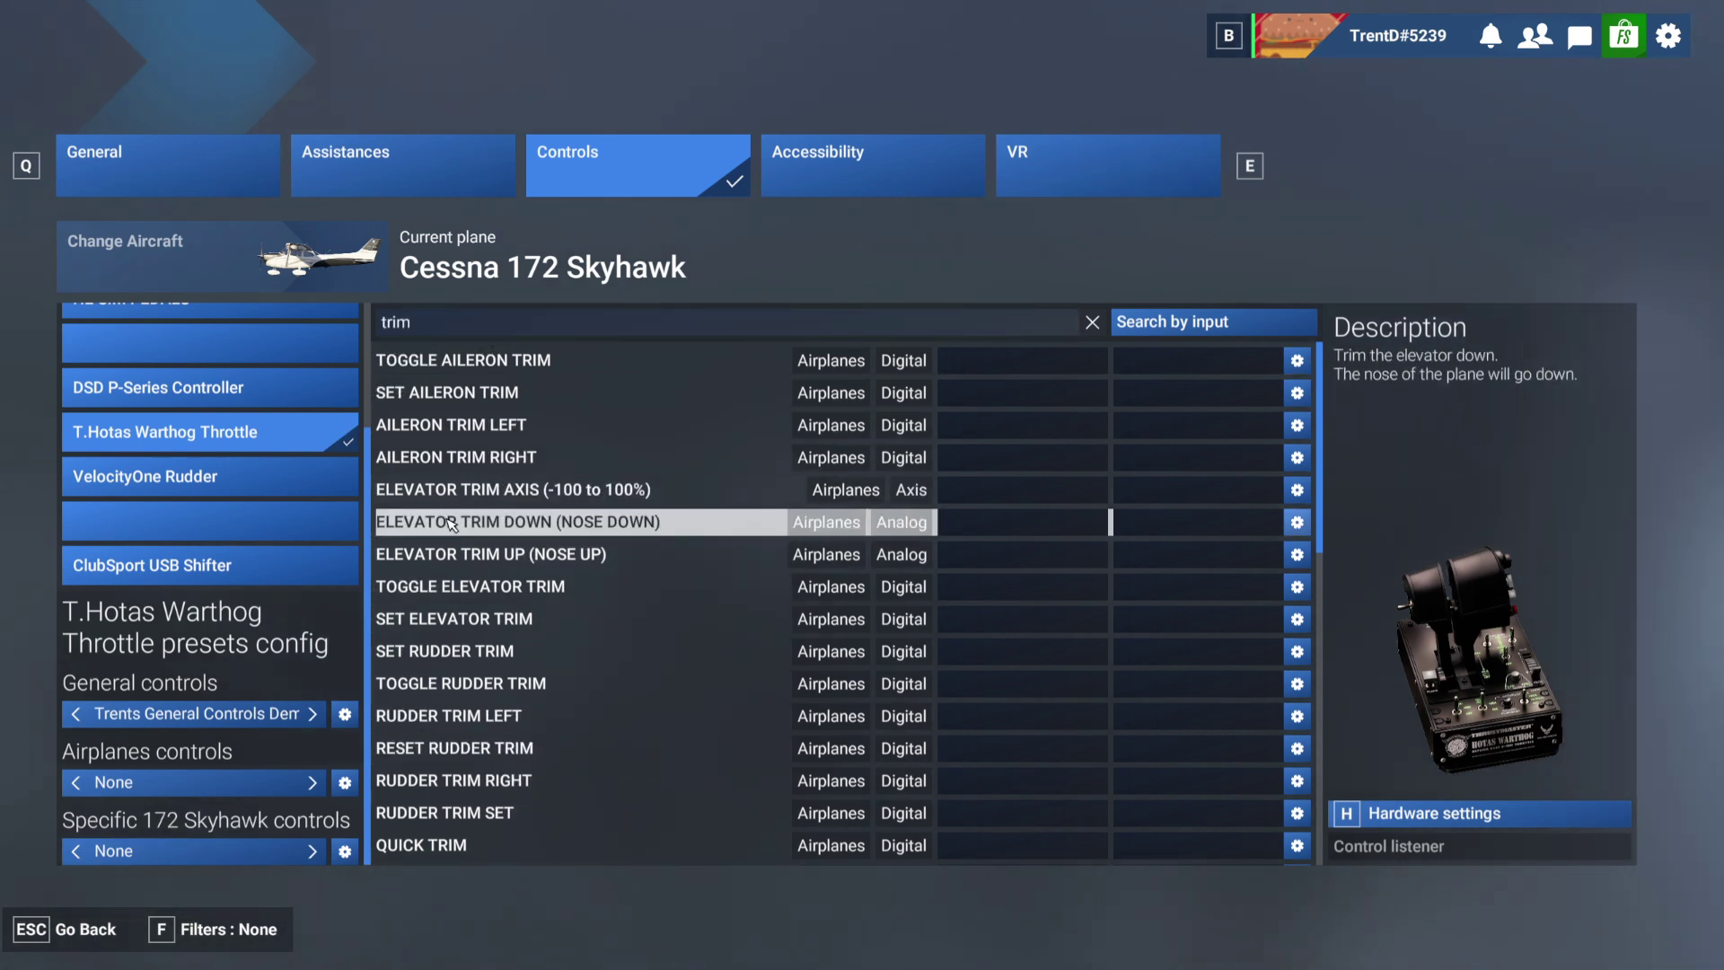
{"action": "scroll", "coordinate": [451, 524], "scroll_direction": "down", "scroll_amount": 15}
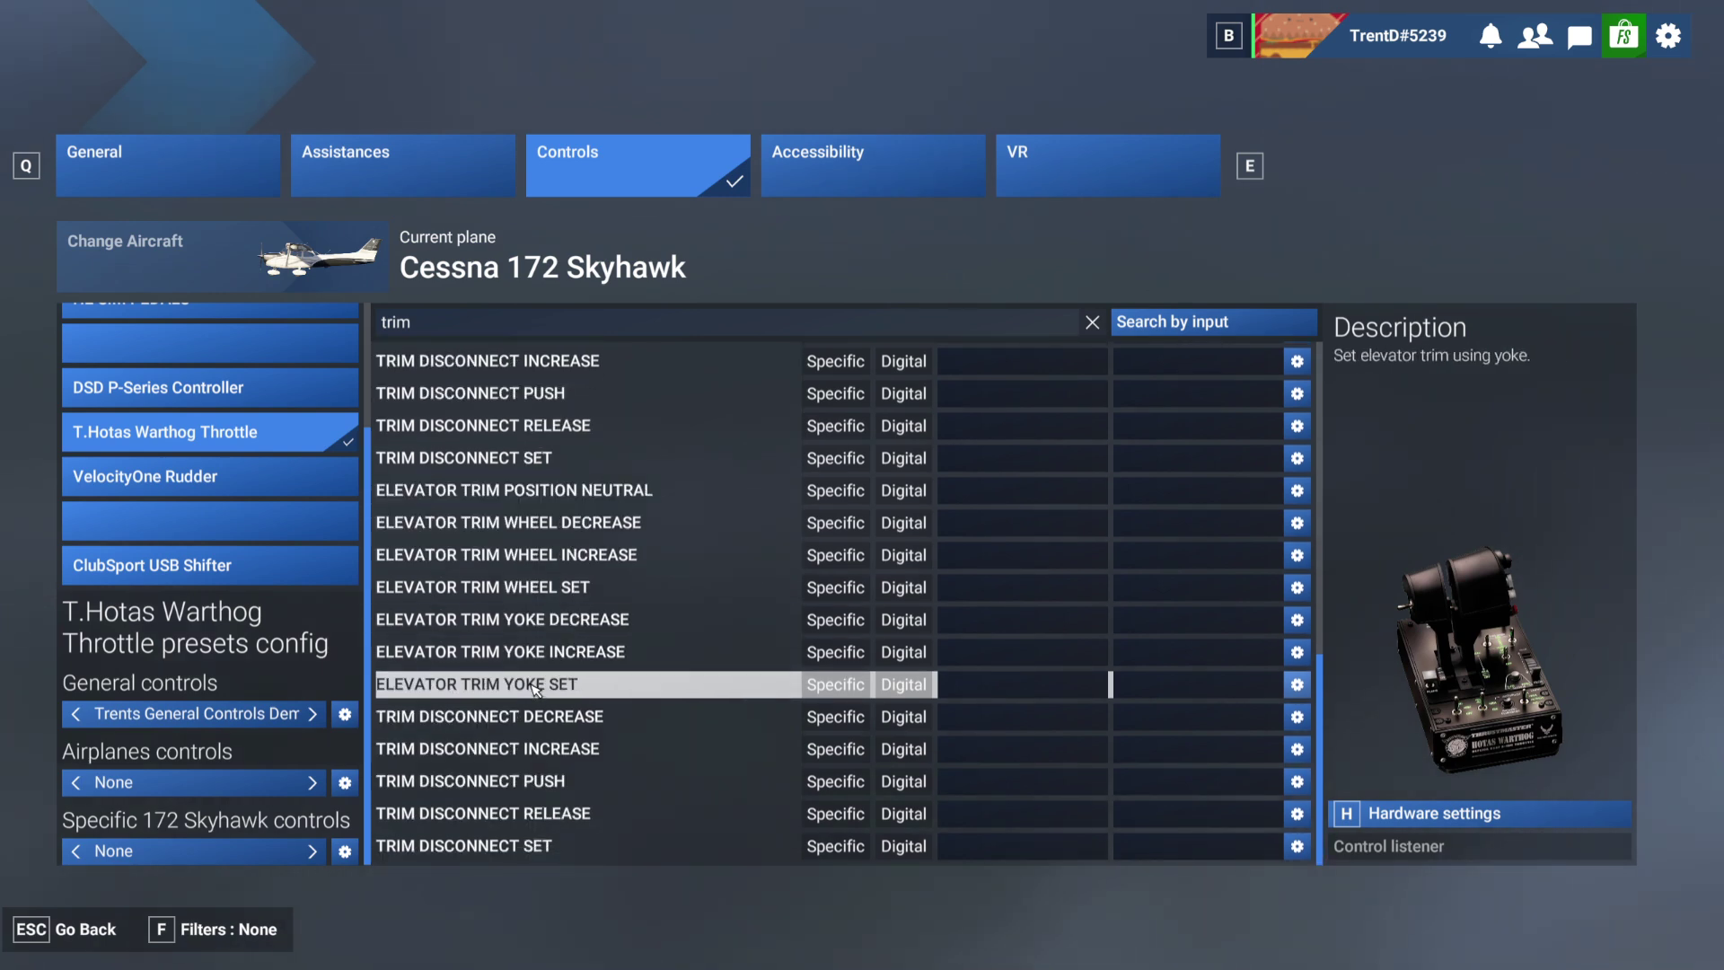
{"action": "scroll", "coordinate": [592, 437], "scroll_direction": "up", "scroll_amount": 10}
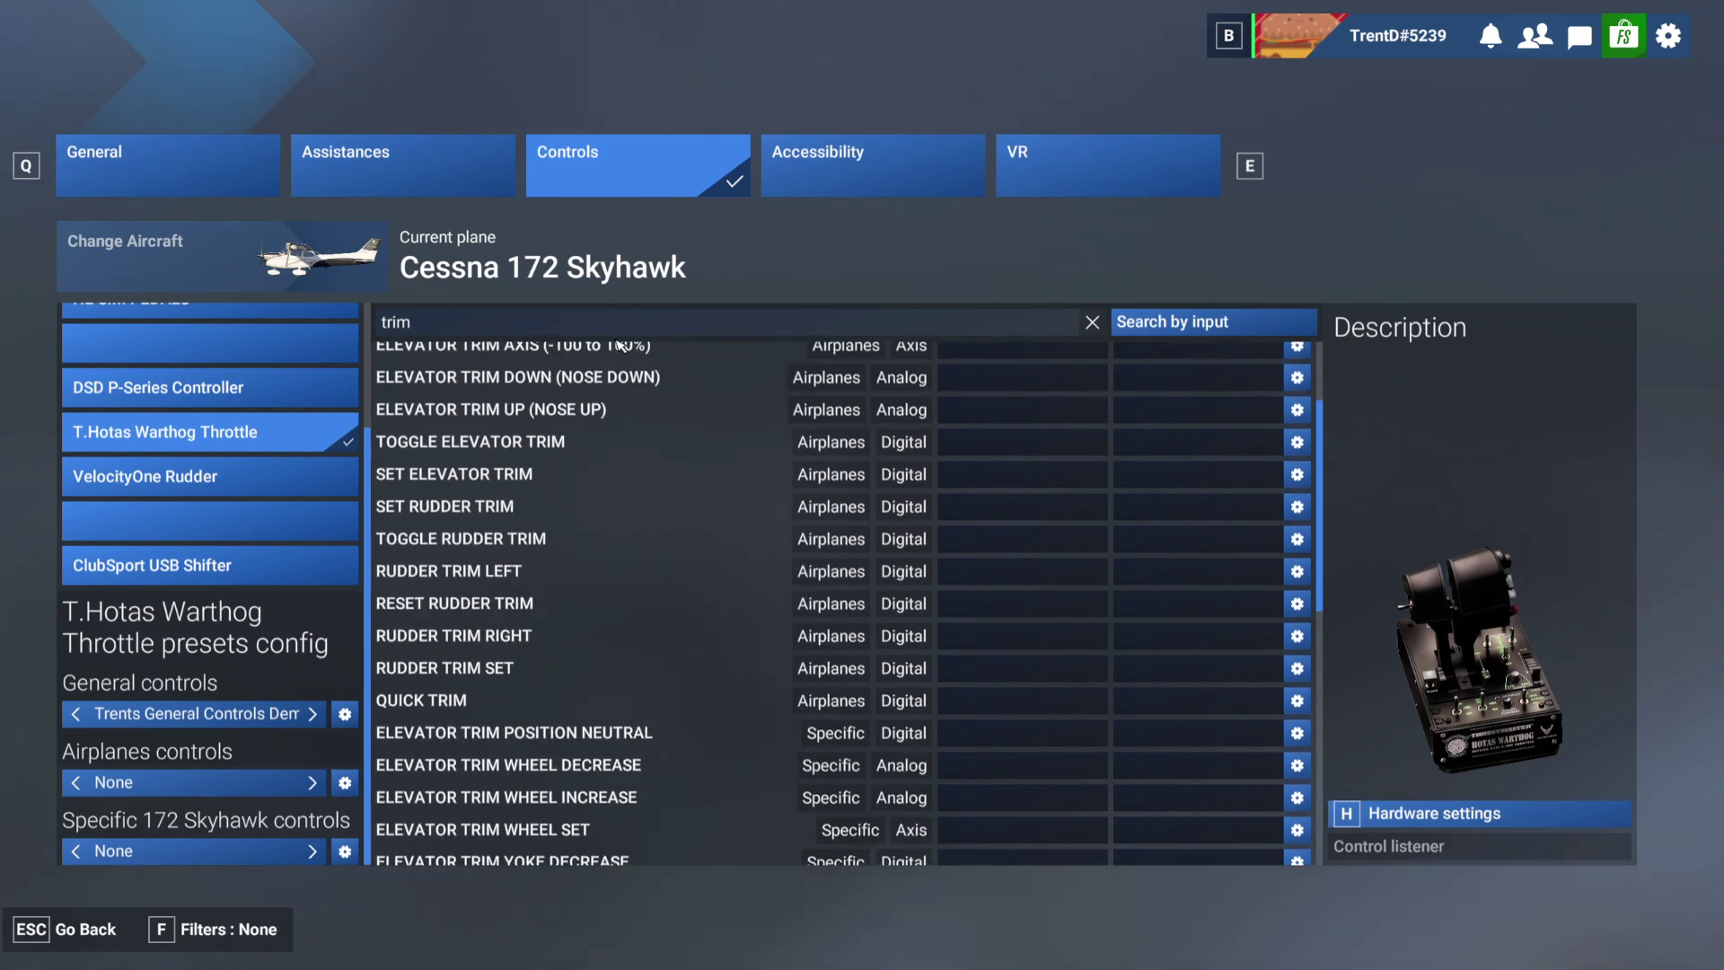
Replace the trim search with a search by the throttle input JOYSTICK LAXIS Z, and clear it again.
{"action": "left_click", "coordinate": [1093, 323]}
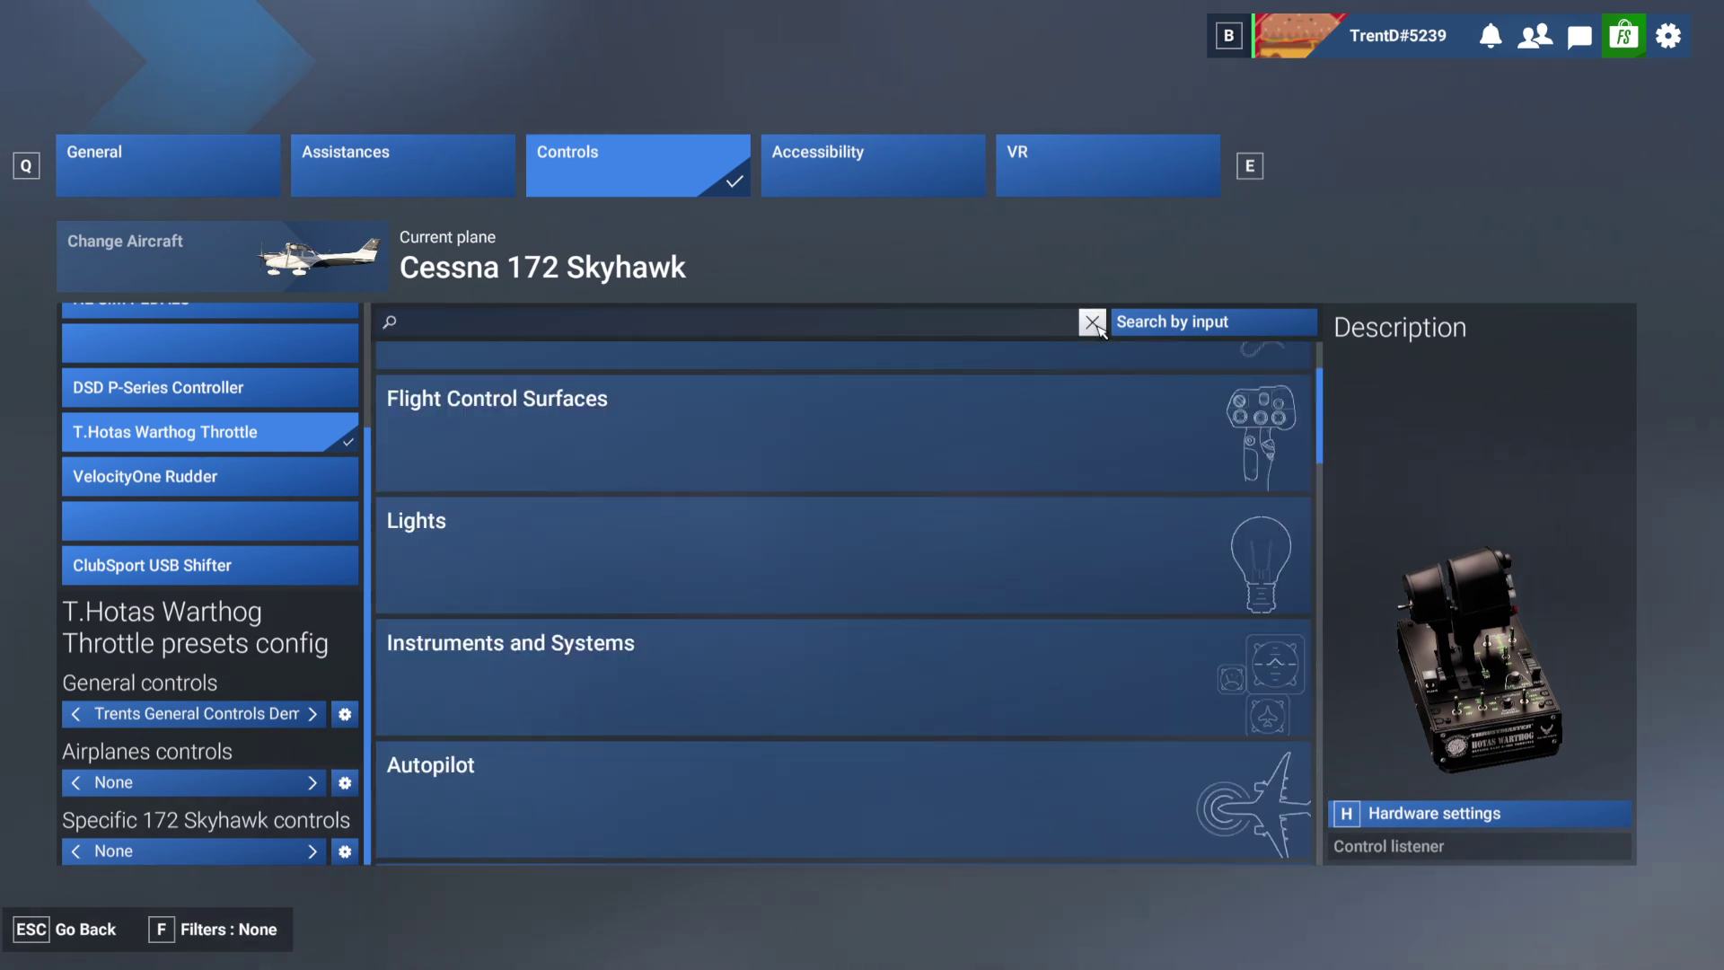
{"action": "left_click", "coordinate": [1157, 323]}
{"action": "left_click", "coordinate": [848, 325]}
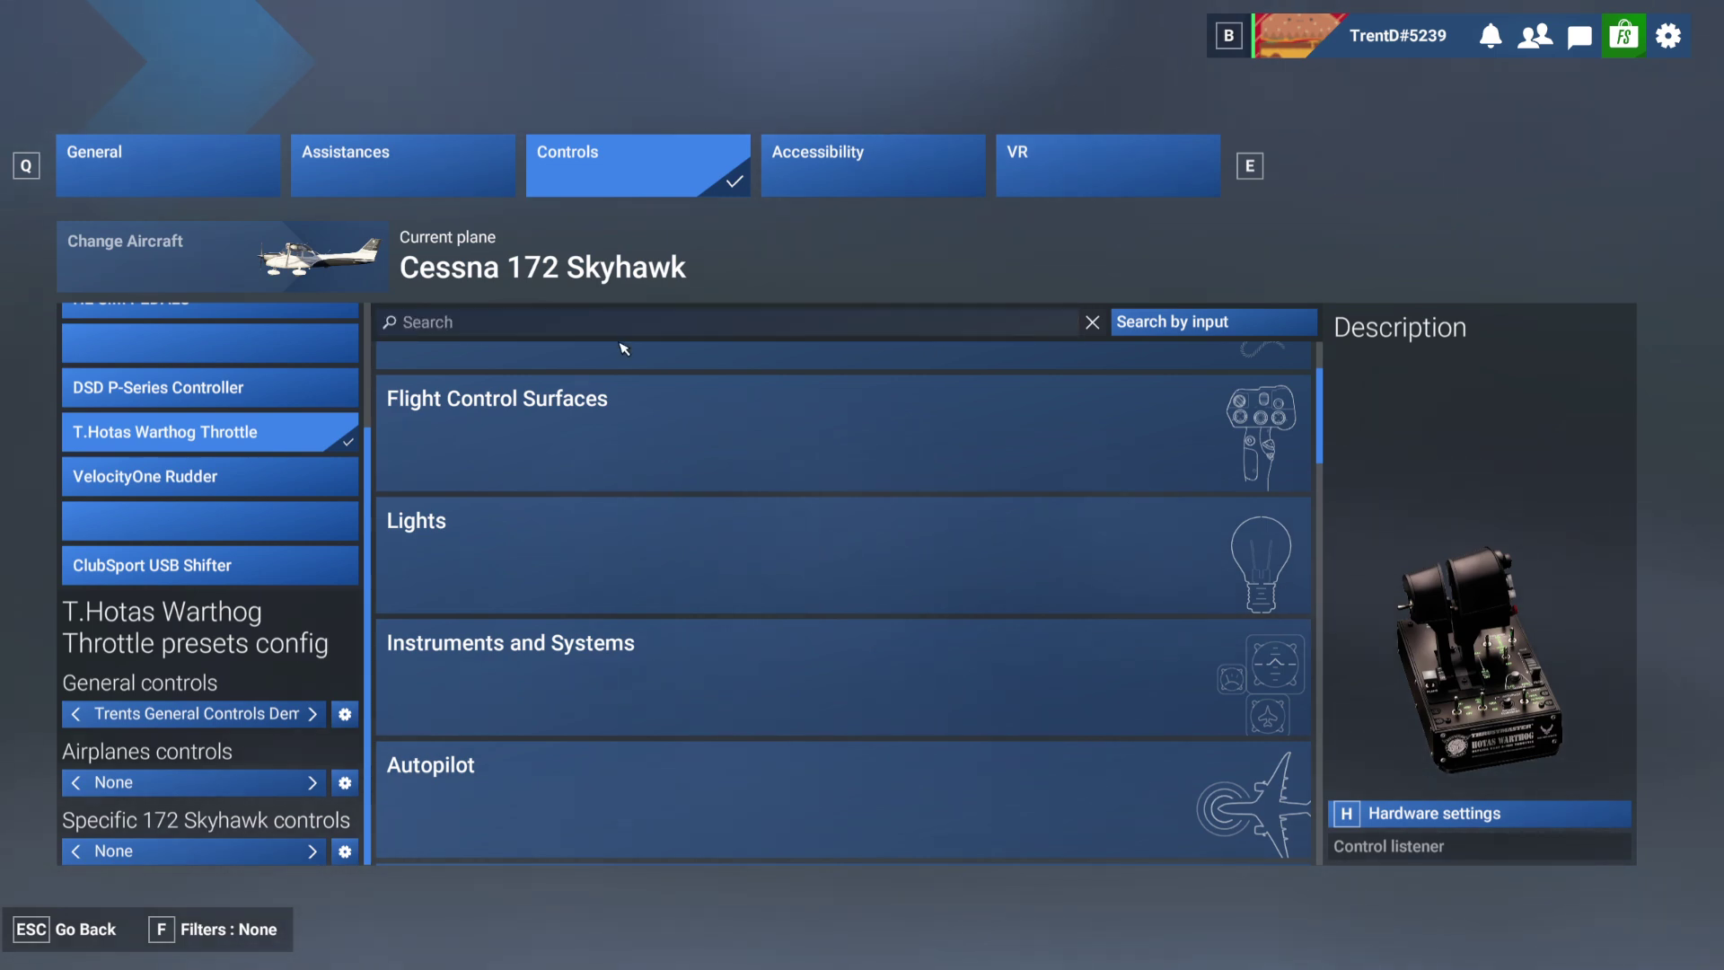
{"action": "left_click", "coordinate": [1145, 323]}
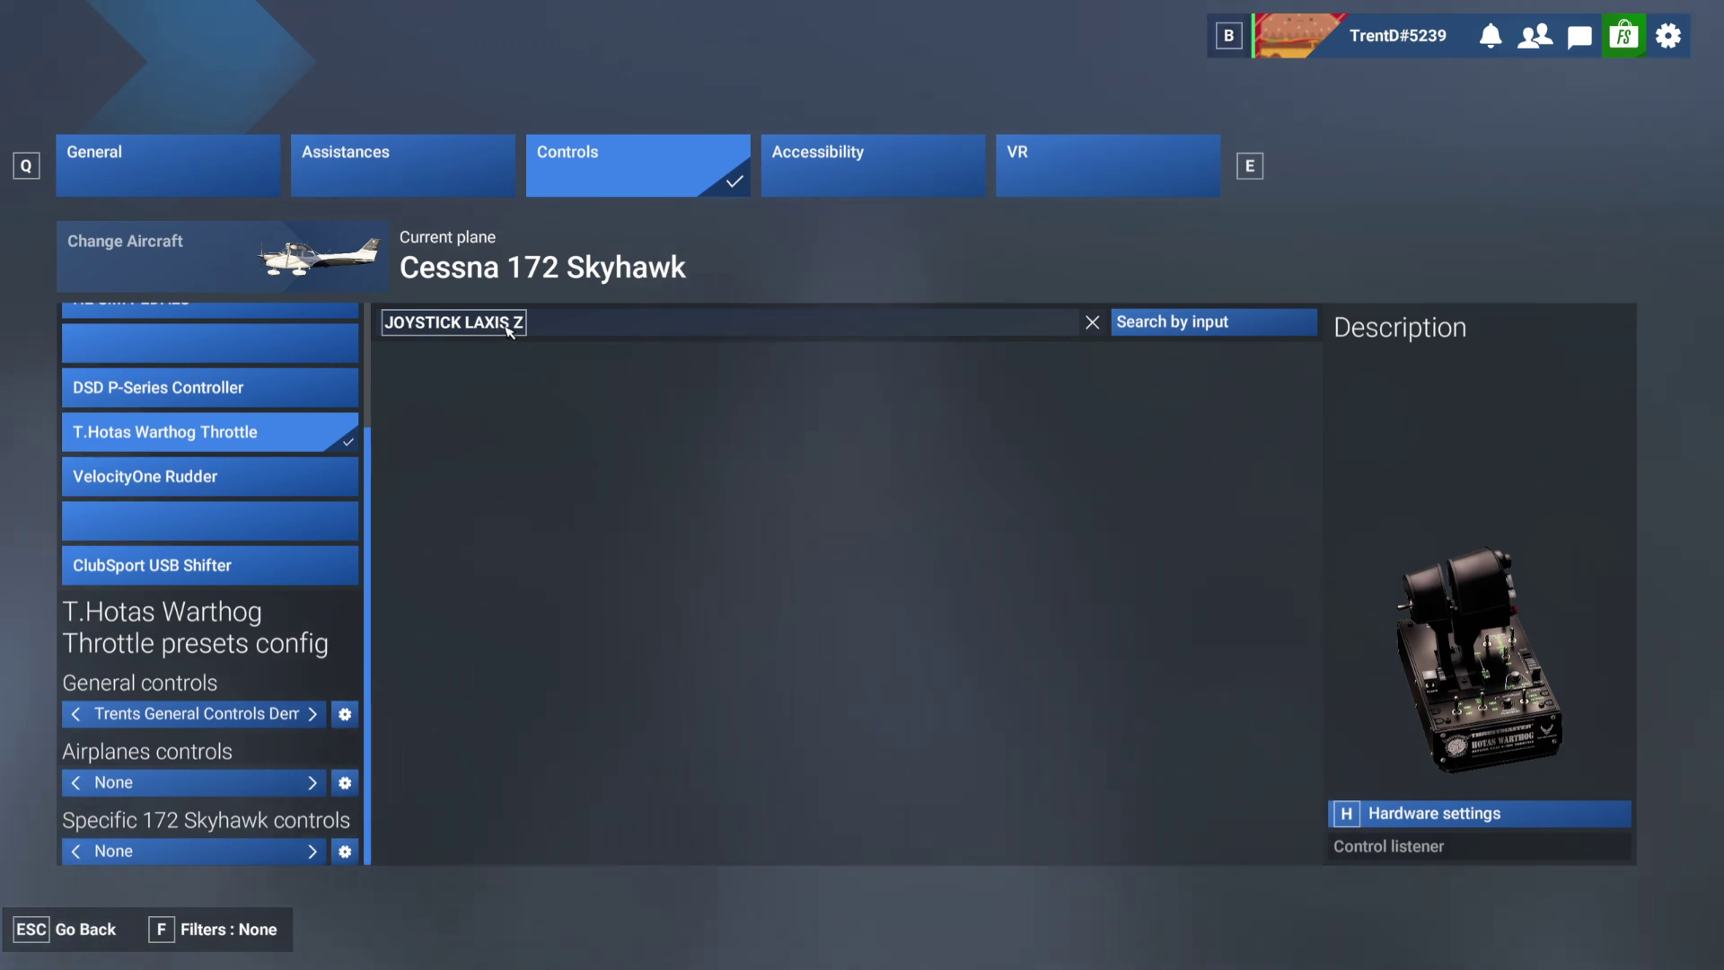
{"action": "left_click", "coordinate": [1092, 325]}
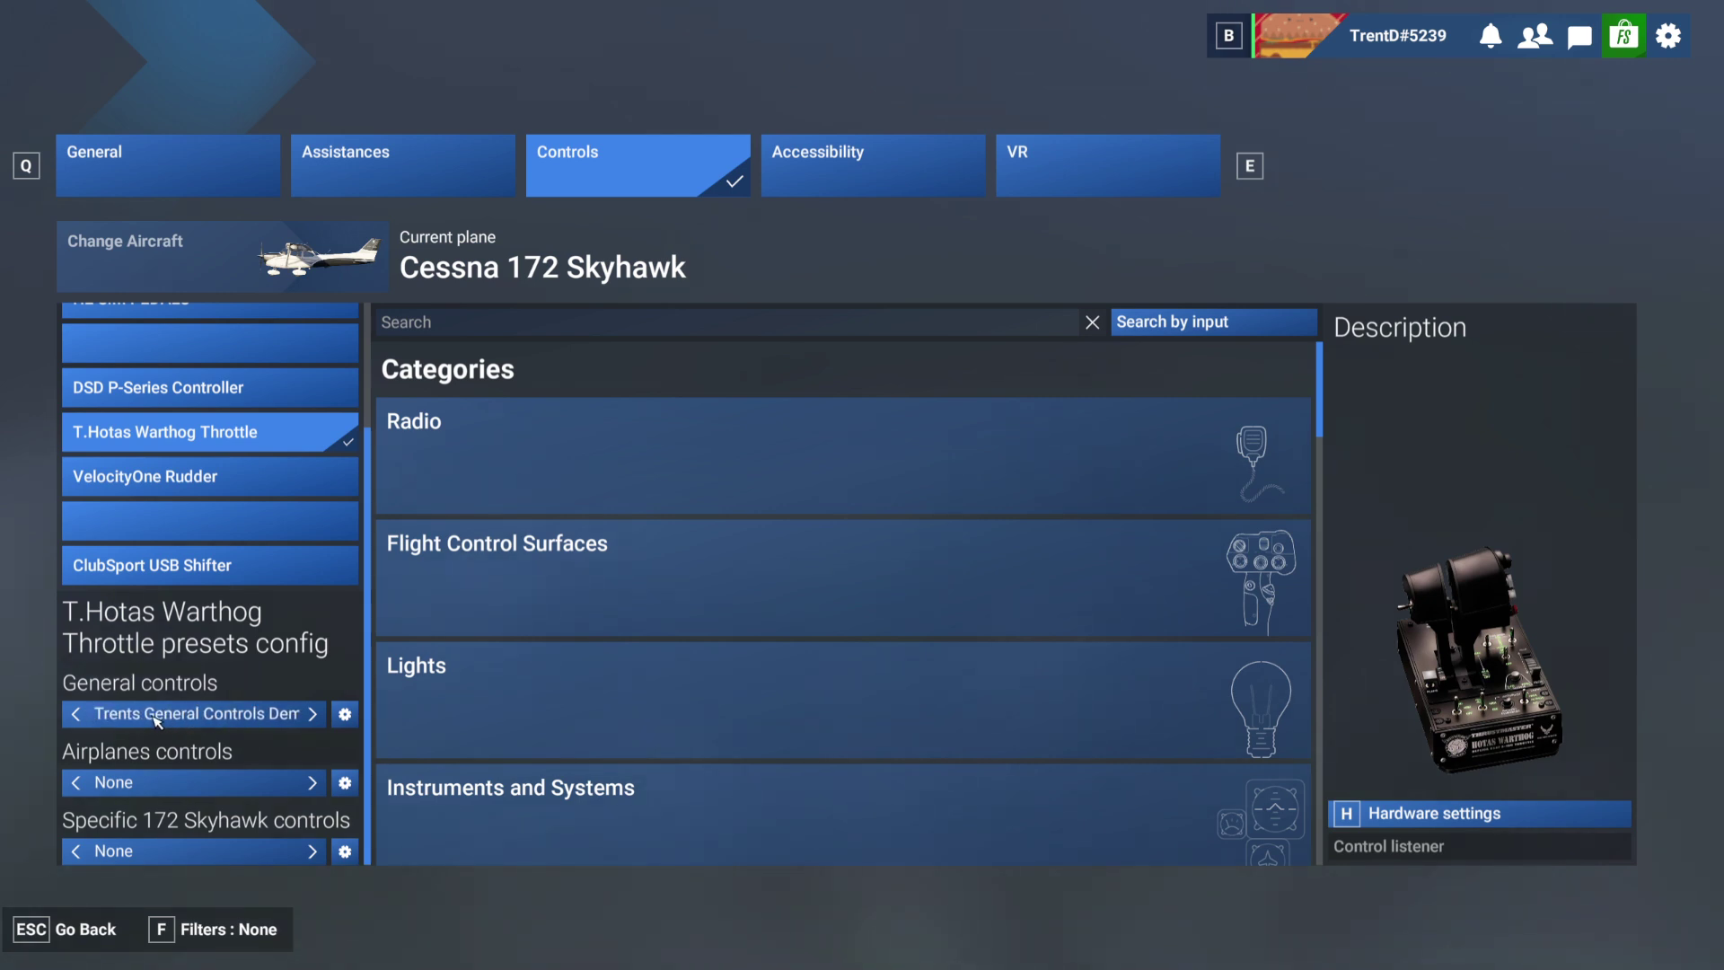
Delete the throttle's "General Controls Demo" general controls preset.
{"action": "left_click", "coordinate": [344, 715]}
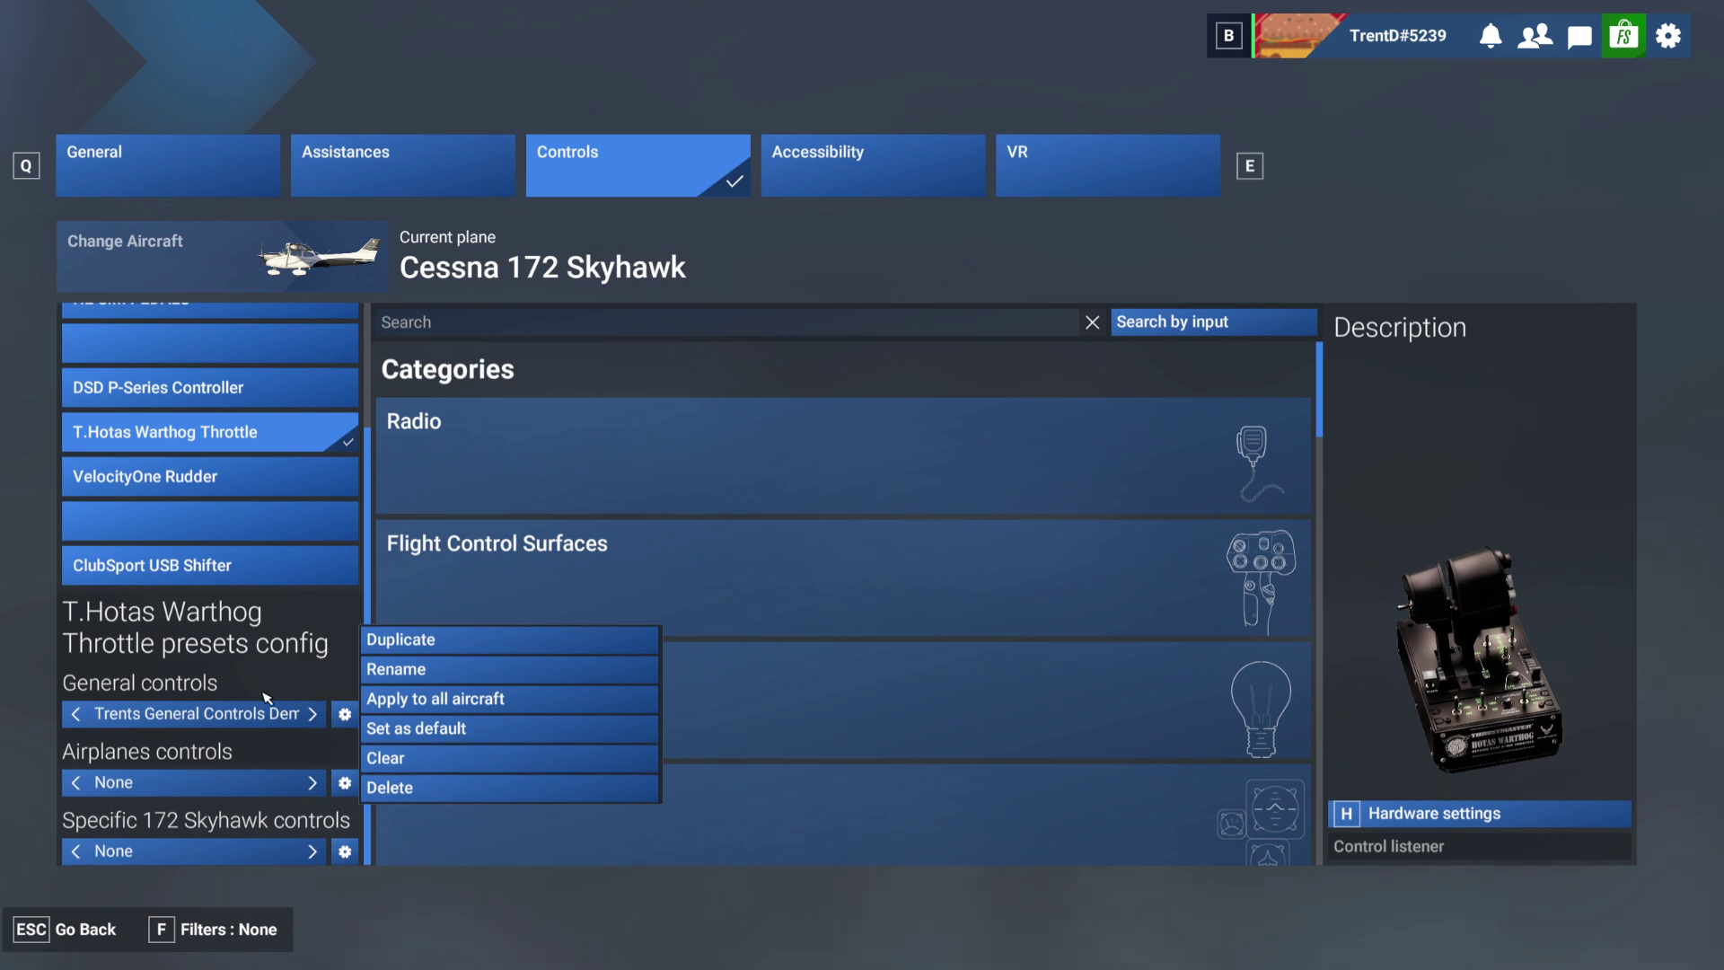
{"action": "left_click", "coordinate": [419, 790]}
{"action": "left_click", "coordinate": [695, 557]}
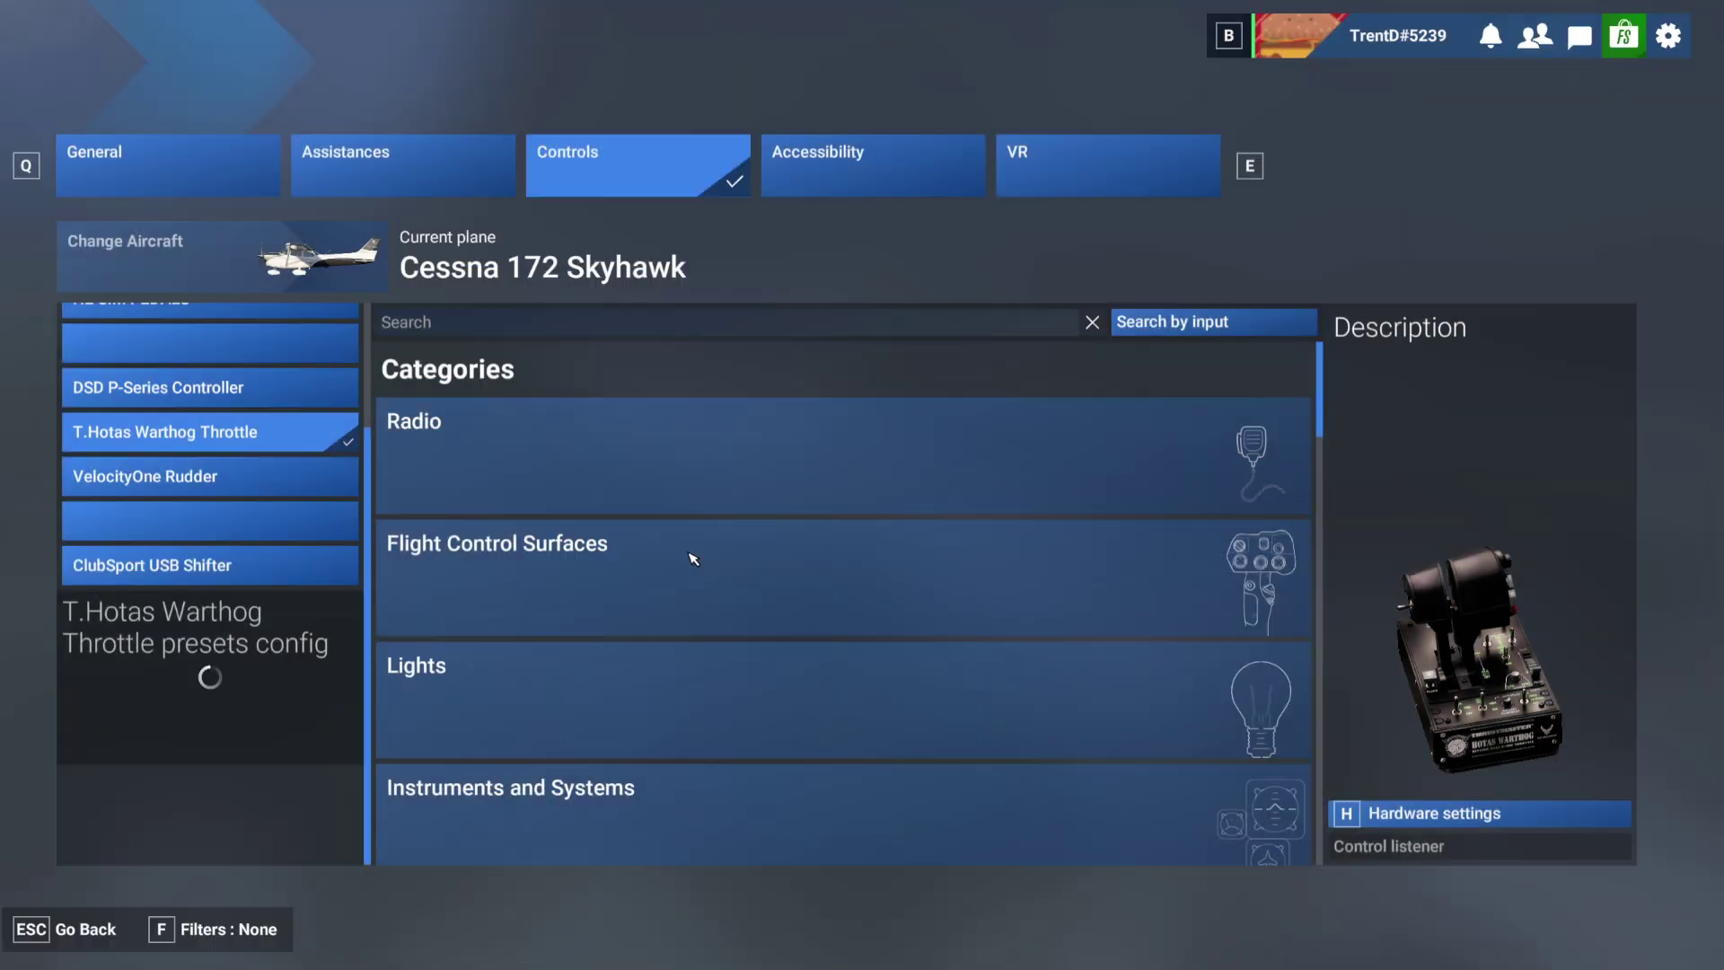
Select the unnamed device below HE SIM PEDALS, set its airplanes preset to the owner's "Single Engine" preset and filter its list to assigned bindings.
{"action": "scroll", "coordinate": [205, 480], "scroll_direction": "up", "scroll_amount": 2}
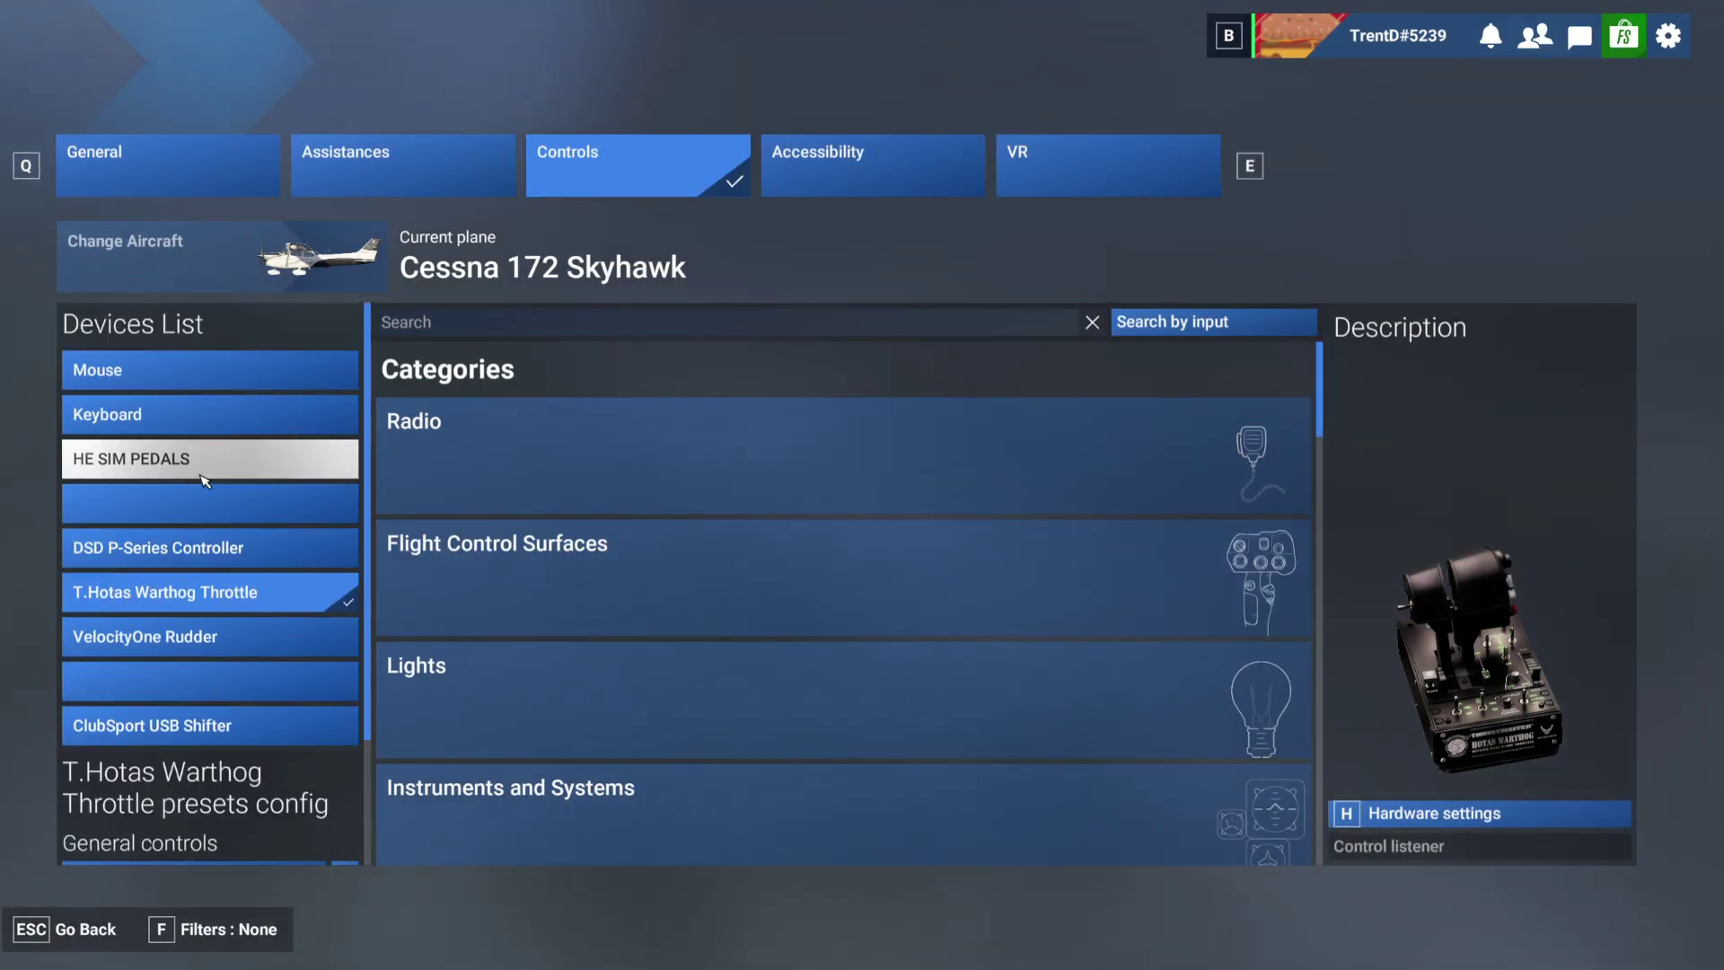
{"action": "left_click", "coordinate": [186, 509]}
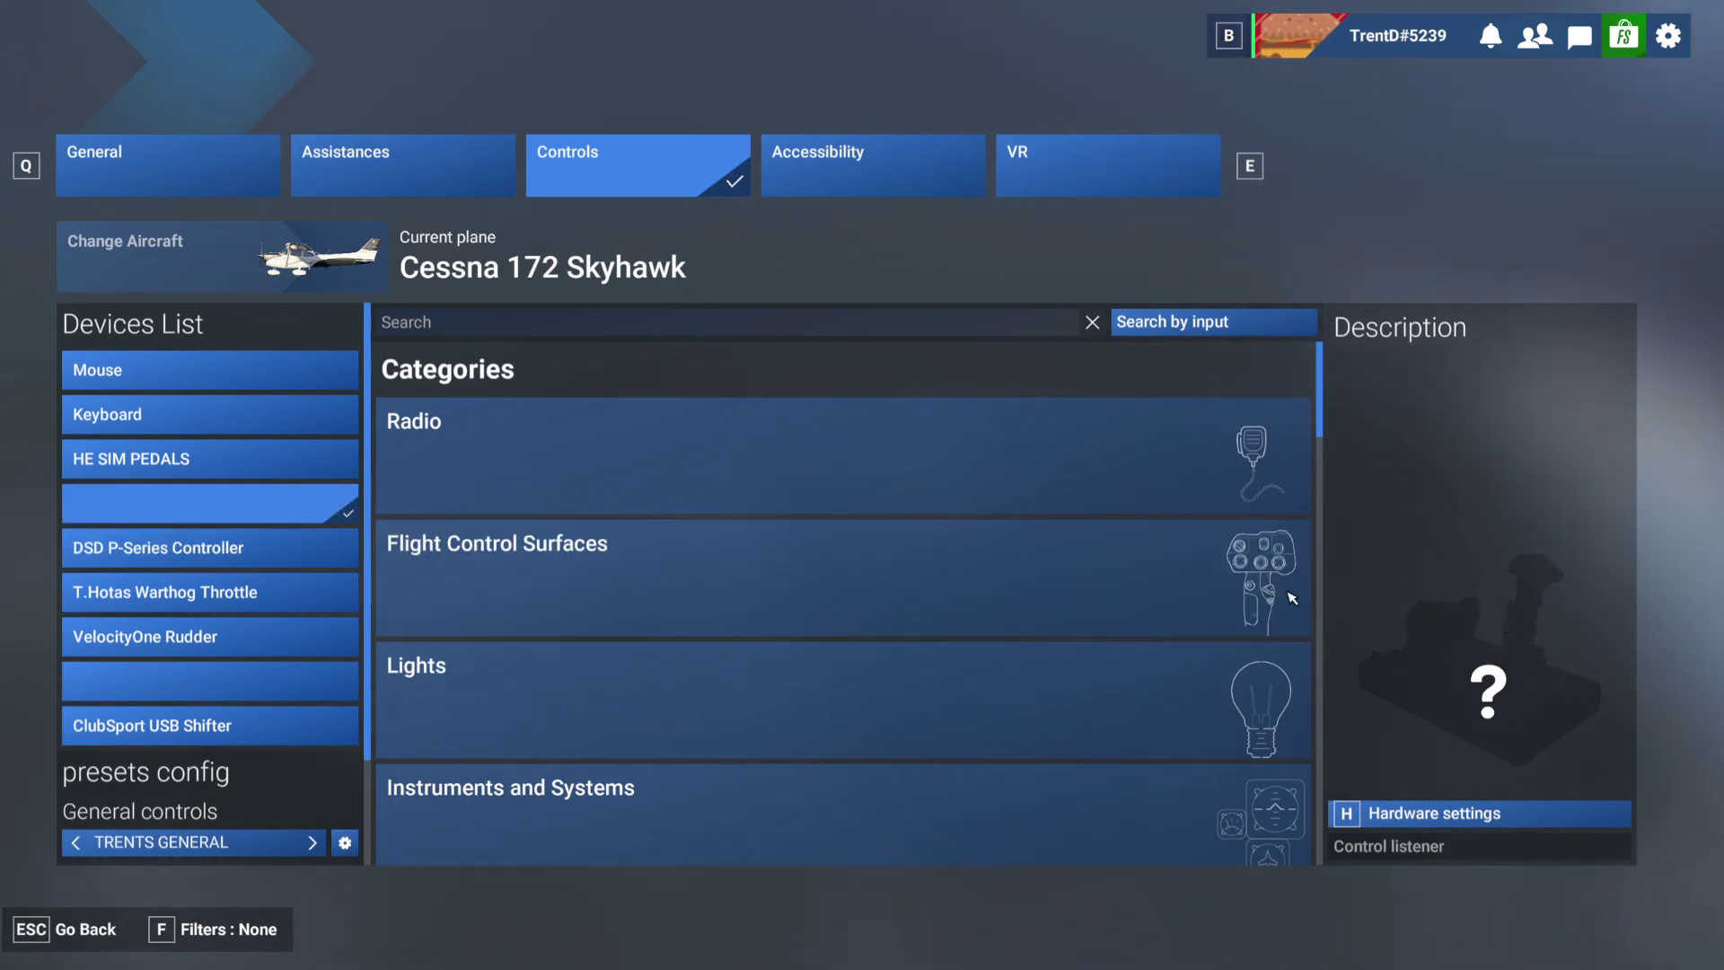
{"action": "left_click", "coordinate": [168, 596]}
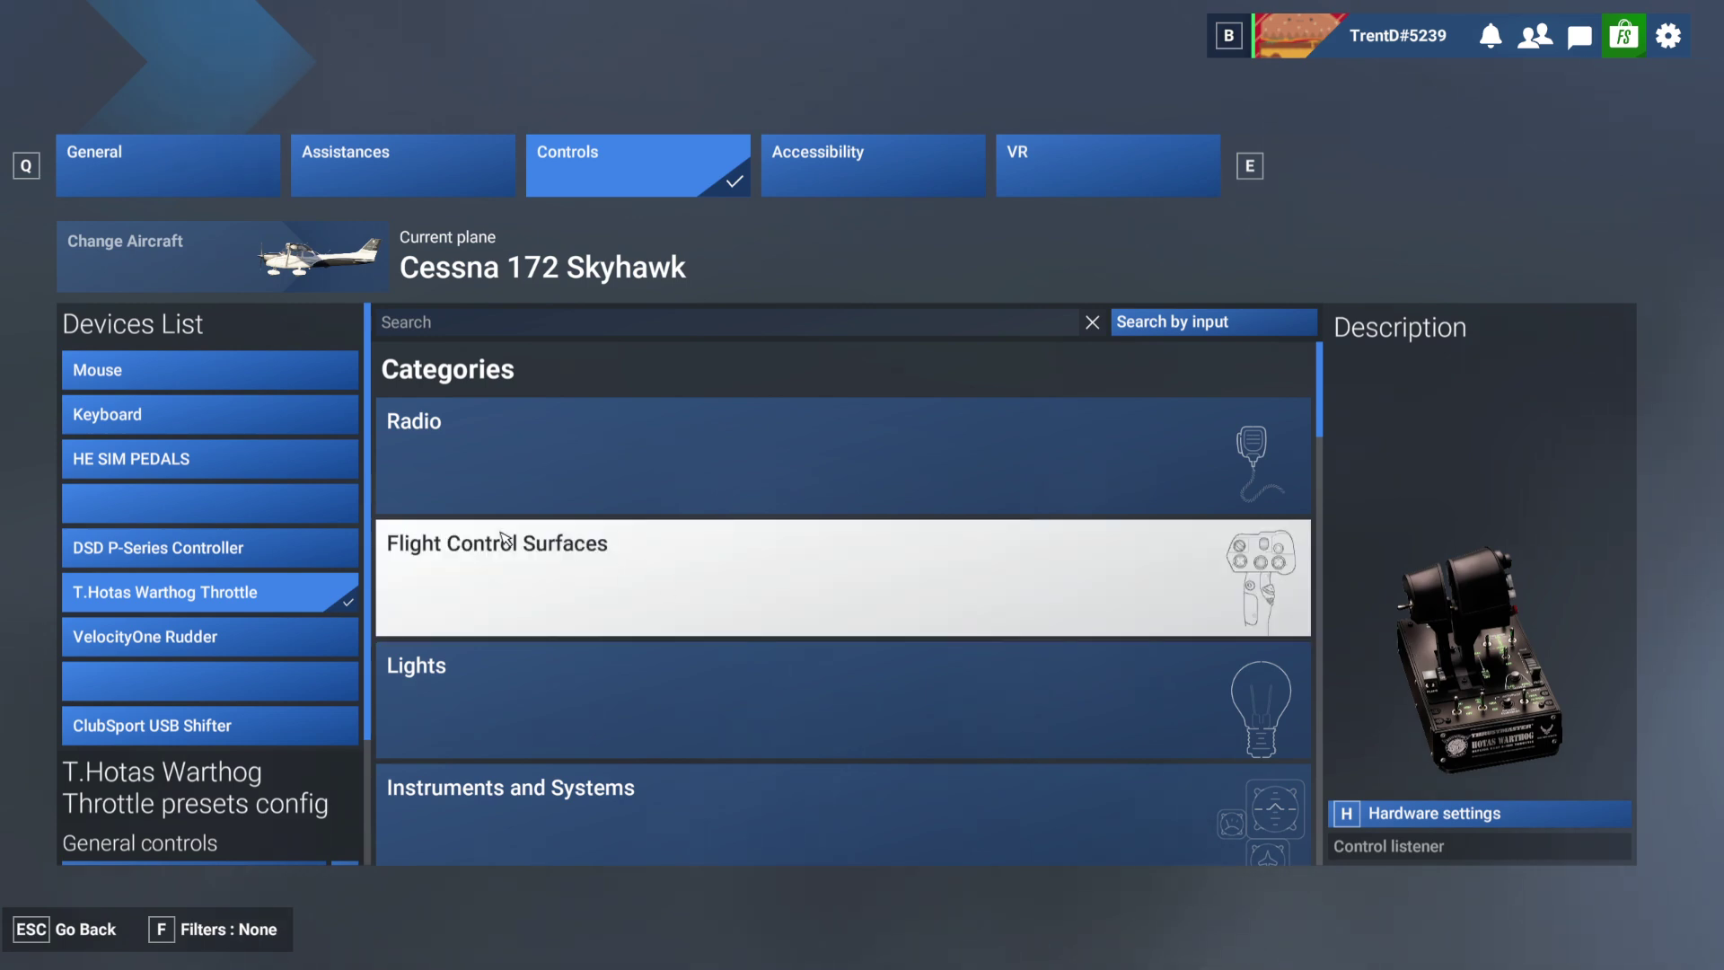
{"action": "left_click", "coordinate": [209, 503]}
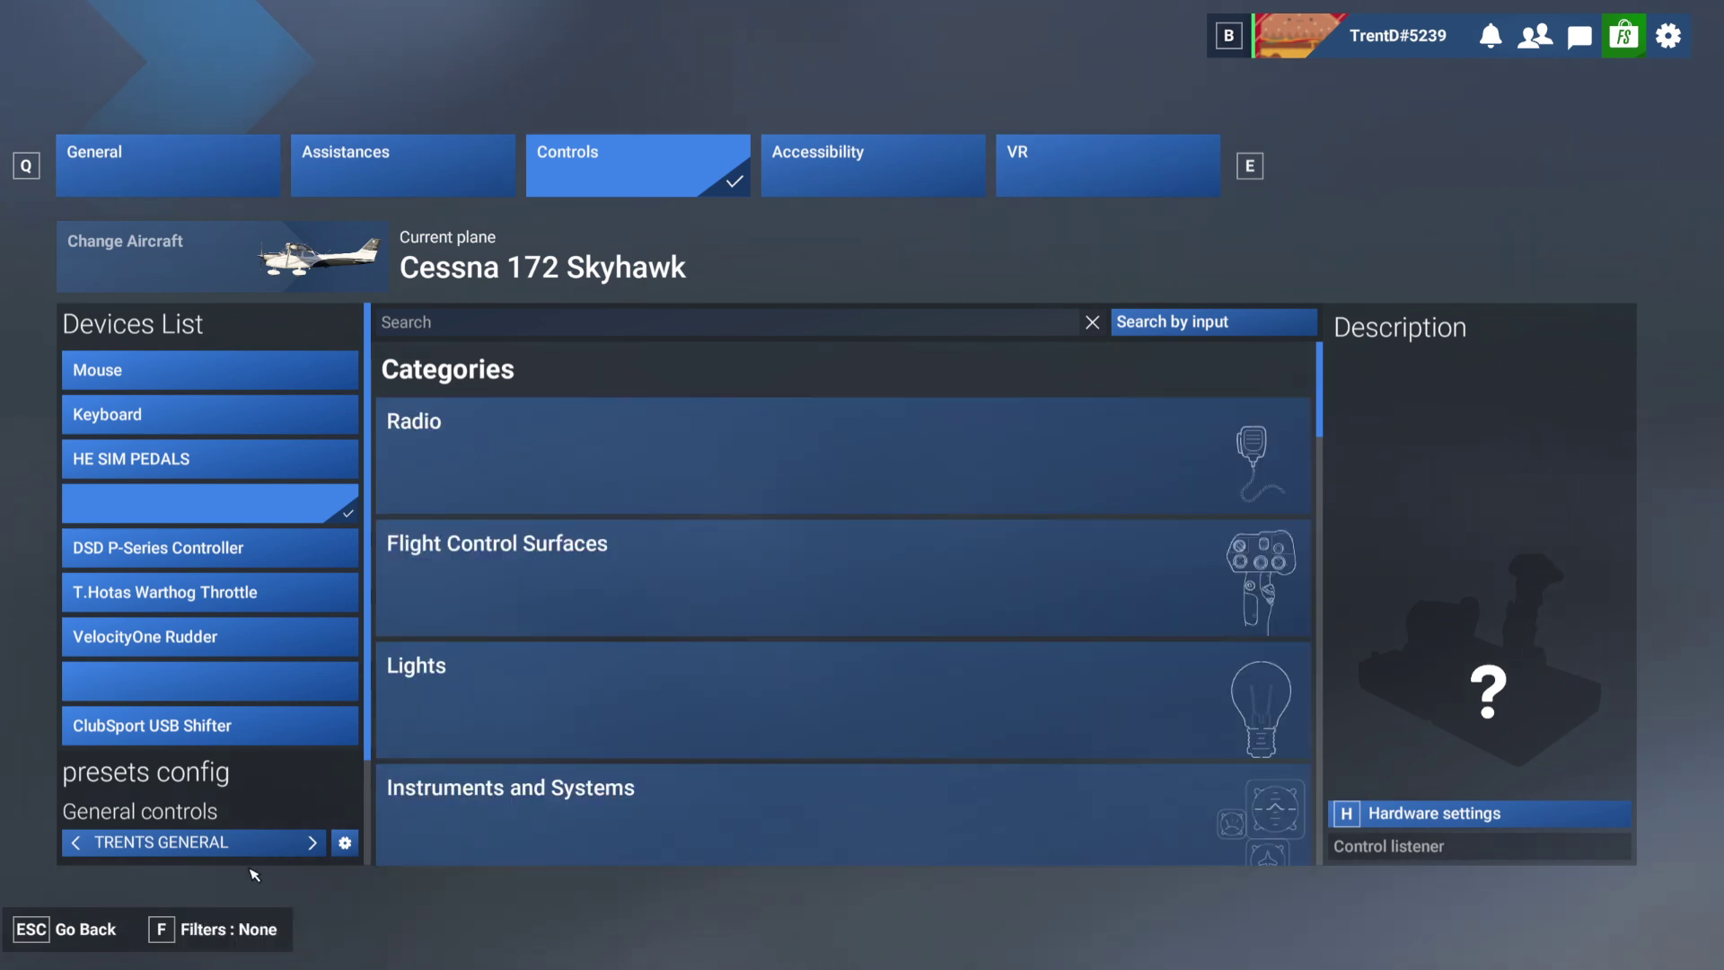
{"action": "scroll", "coordinate": [245, 789], "scroll_direction": "down", "scroll_amount": 2}
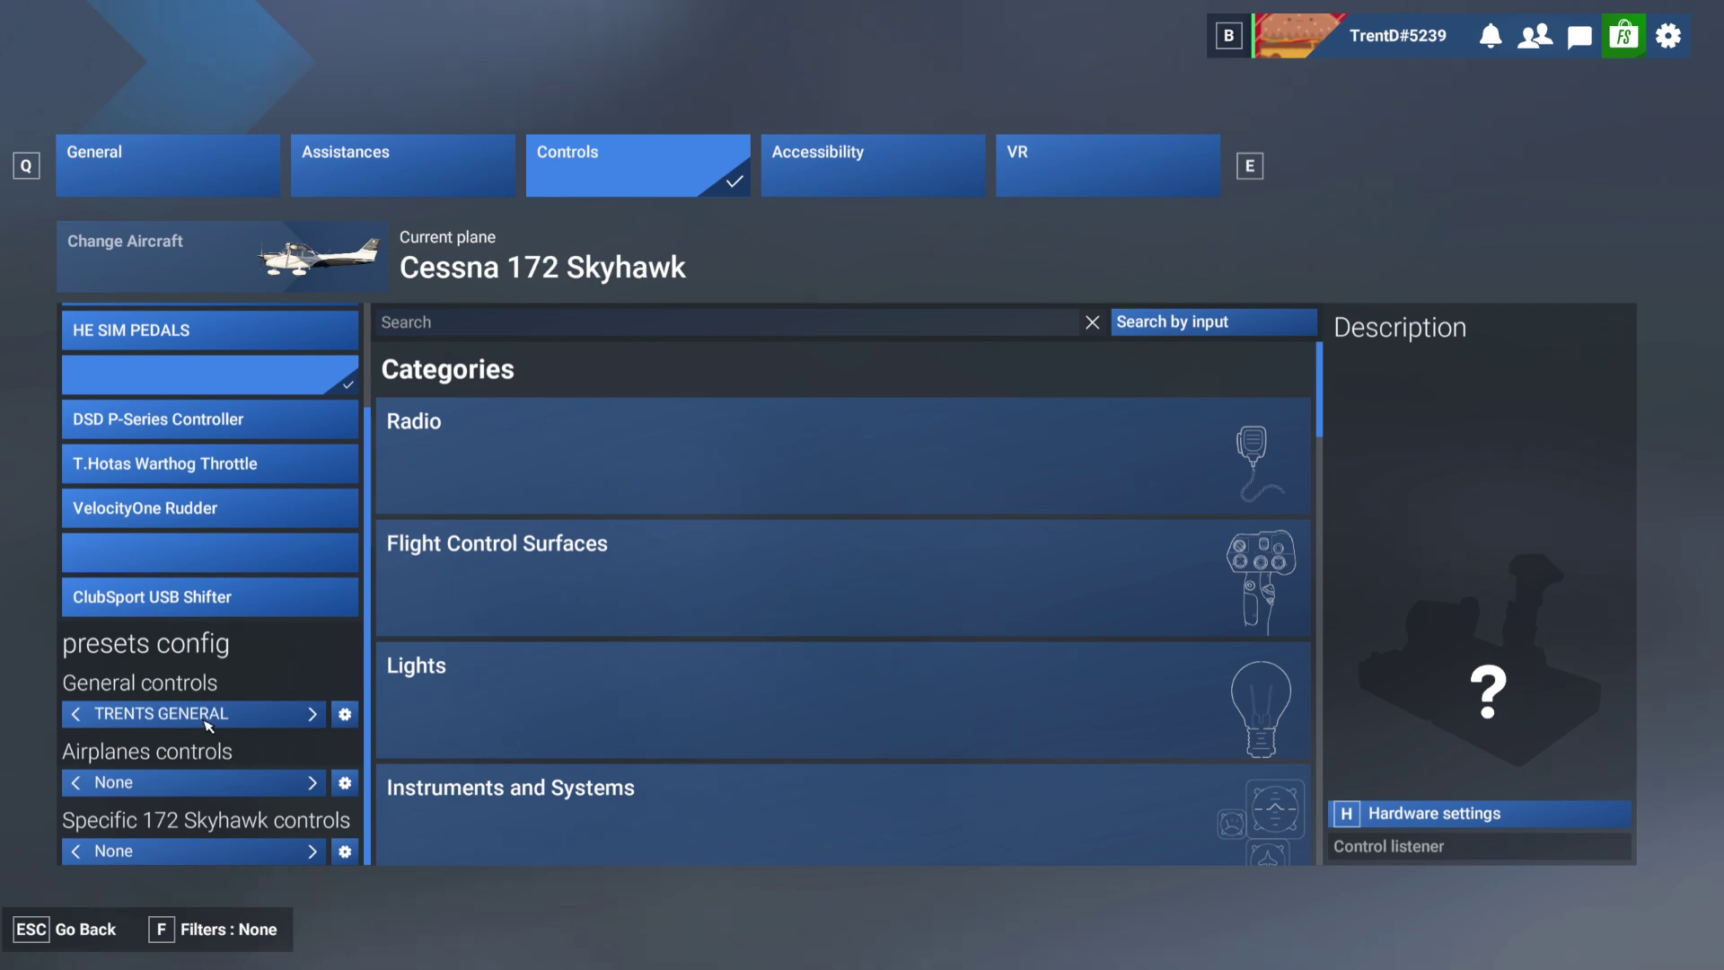
{"action": "left_click", "coordinate": [311, 785]}
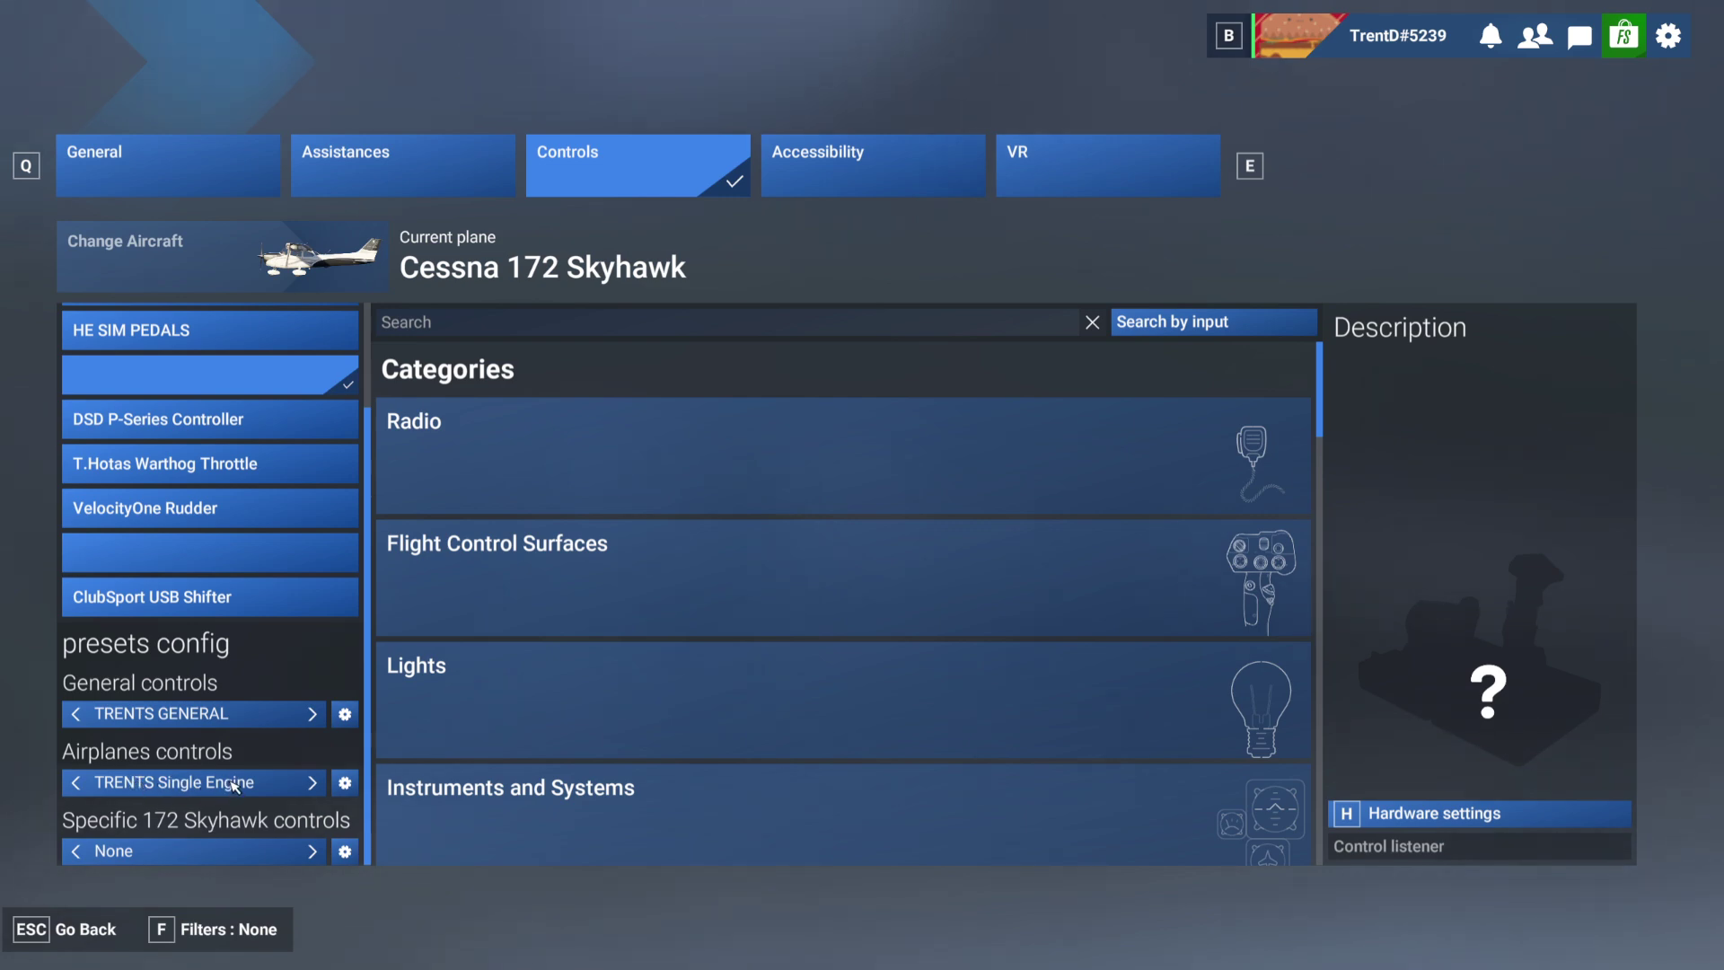
{"action": "left_click", "coordinate": [215, 932]}
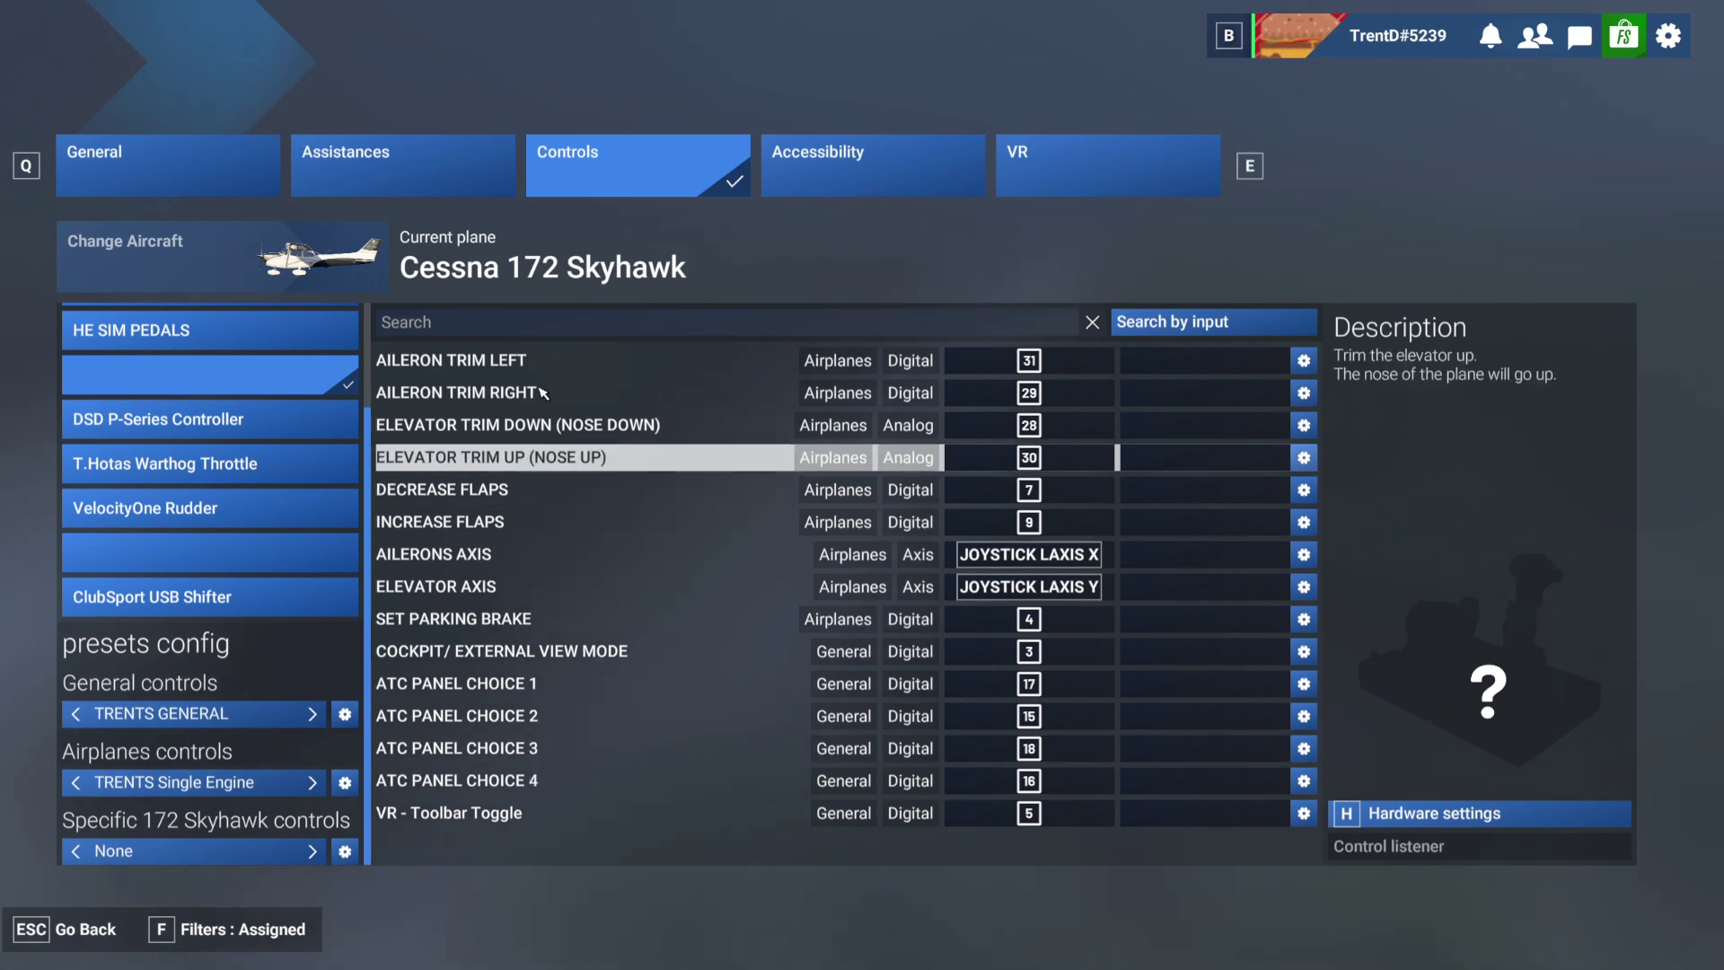
Search the device's controls for "atc" with the filter set to None and bind joystick button 19 to DISPLAY ATC.
{"action": "left_click", "coordinate": [475, 327]}
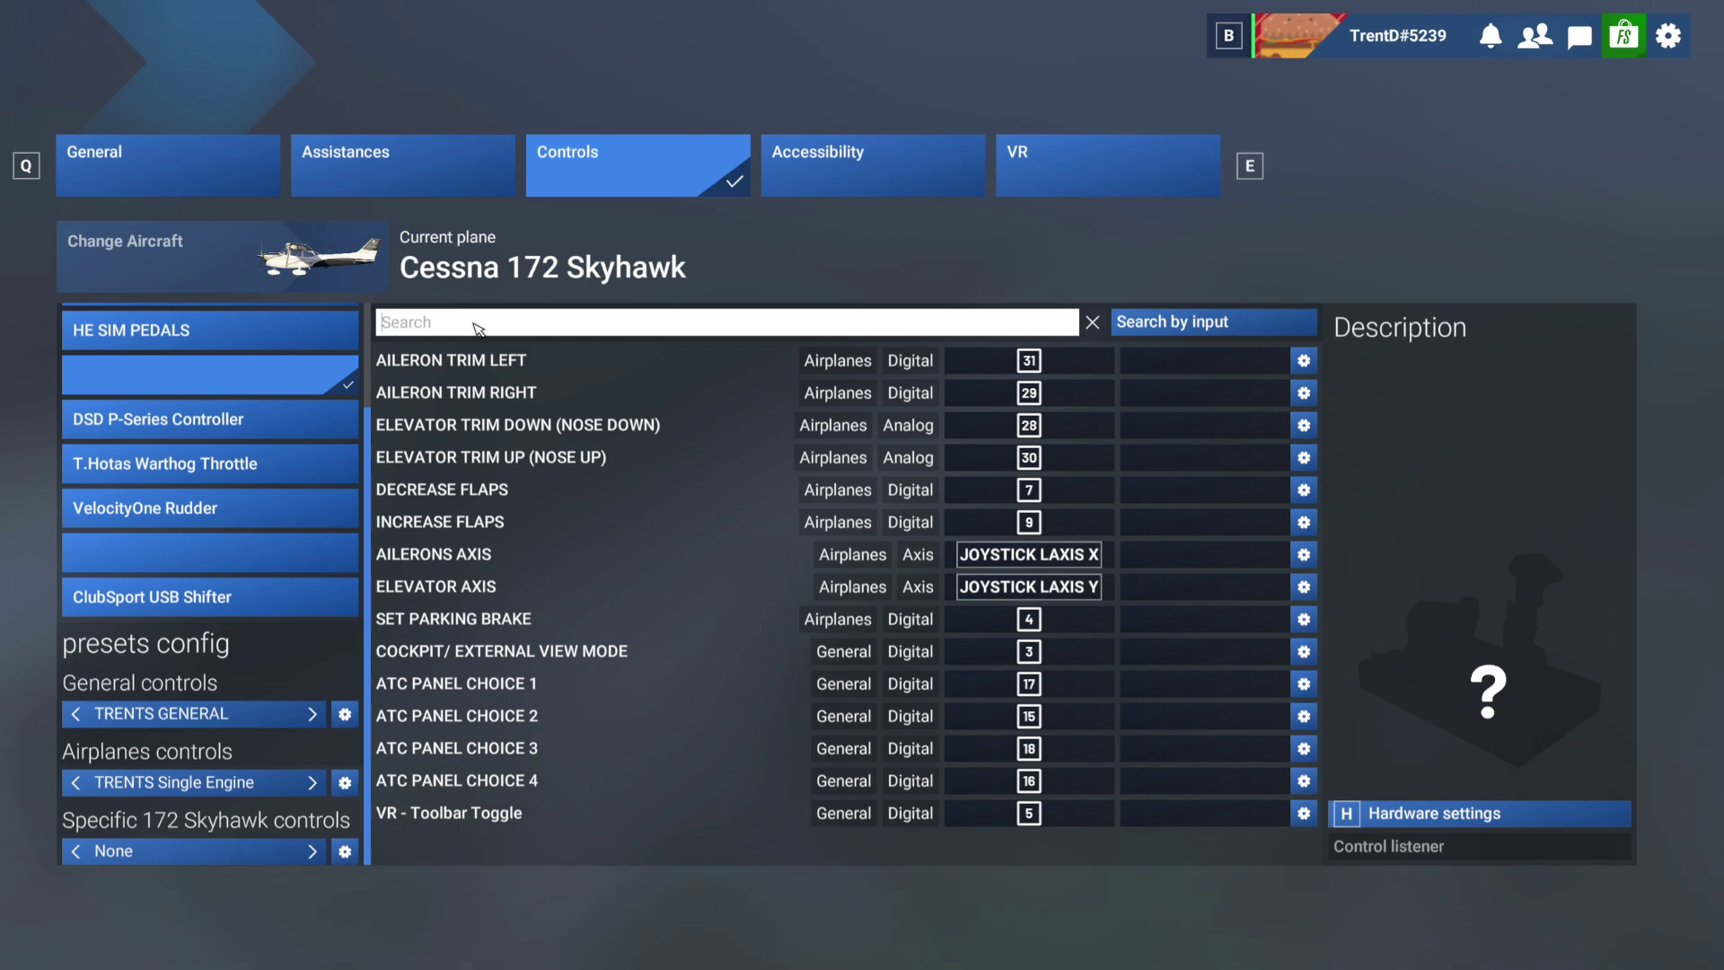
{"action": "type", "text": "a"}
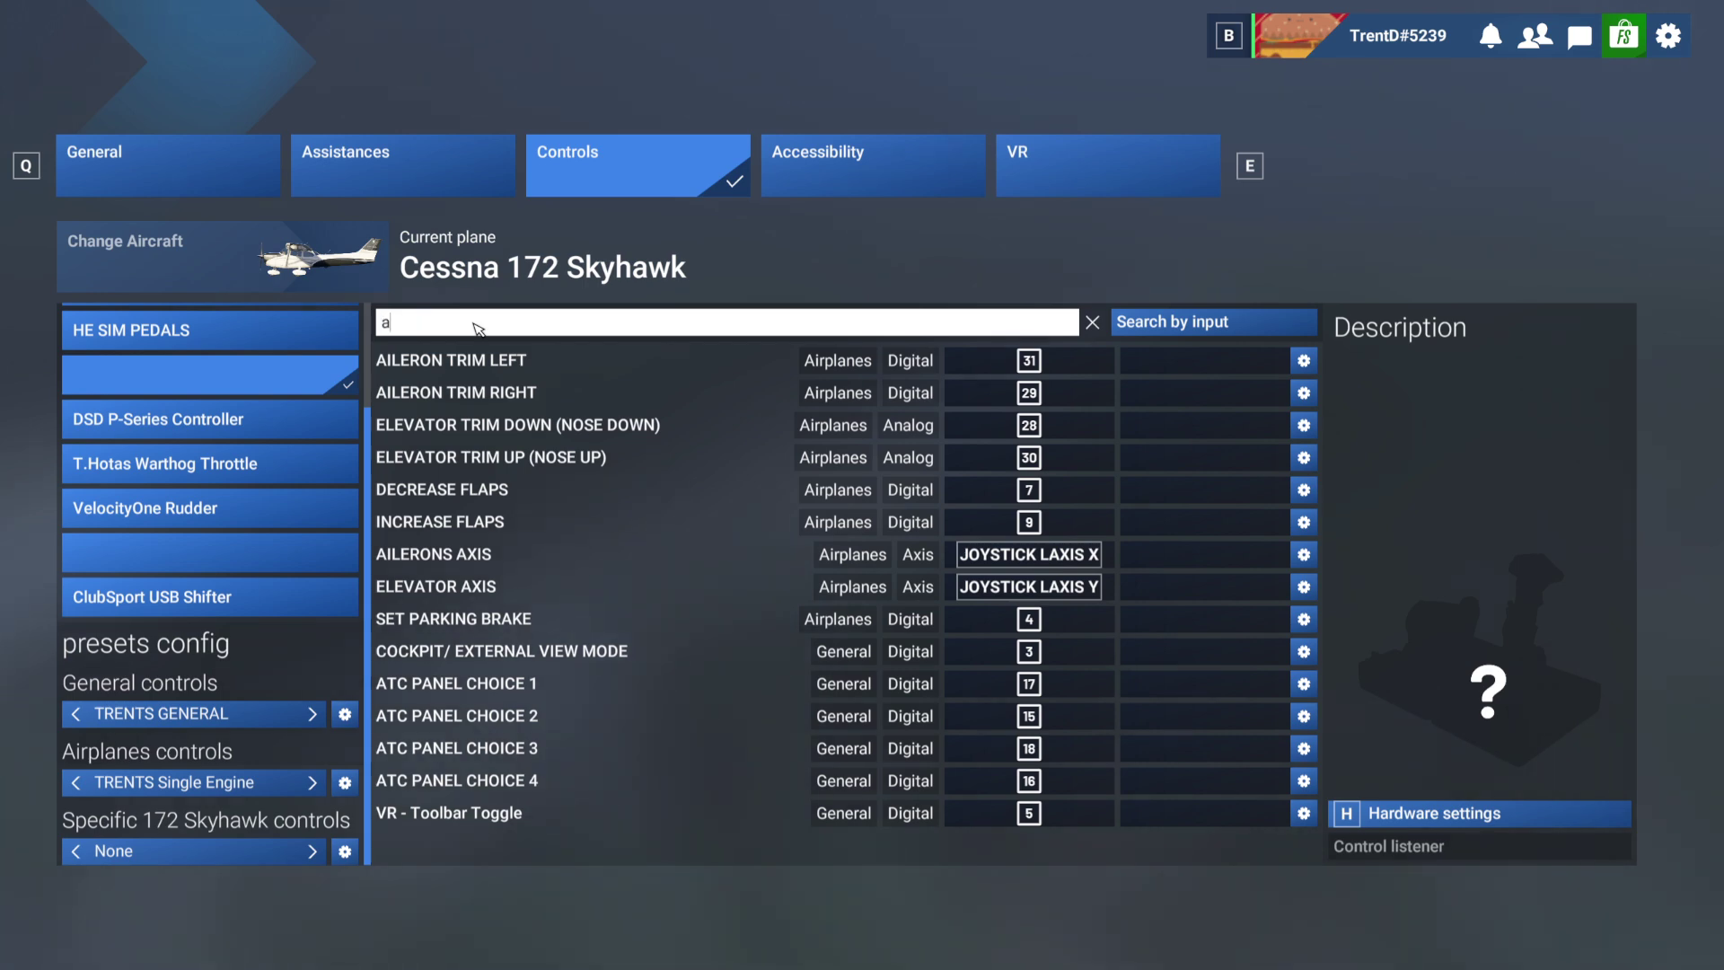
{"action": "type", "text": "tc"}
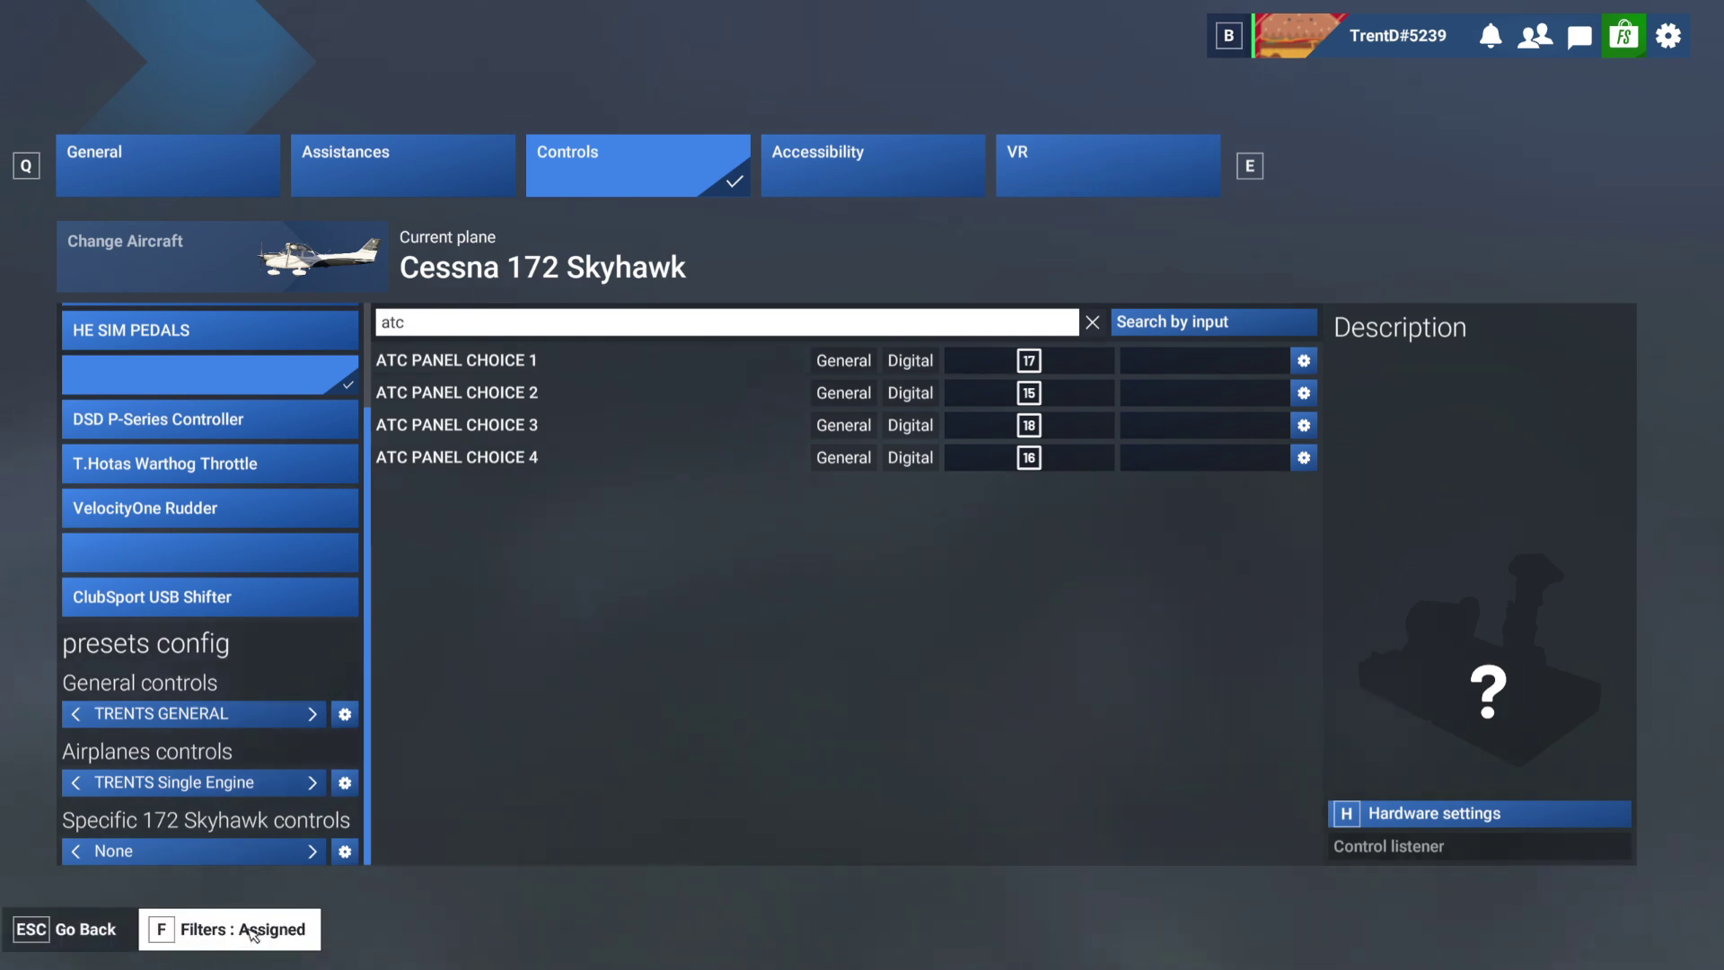
{"action": "left_click", "coordinate": [253, 934]}
{"action": "left_click", "coordinate": [252, 933]}
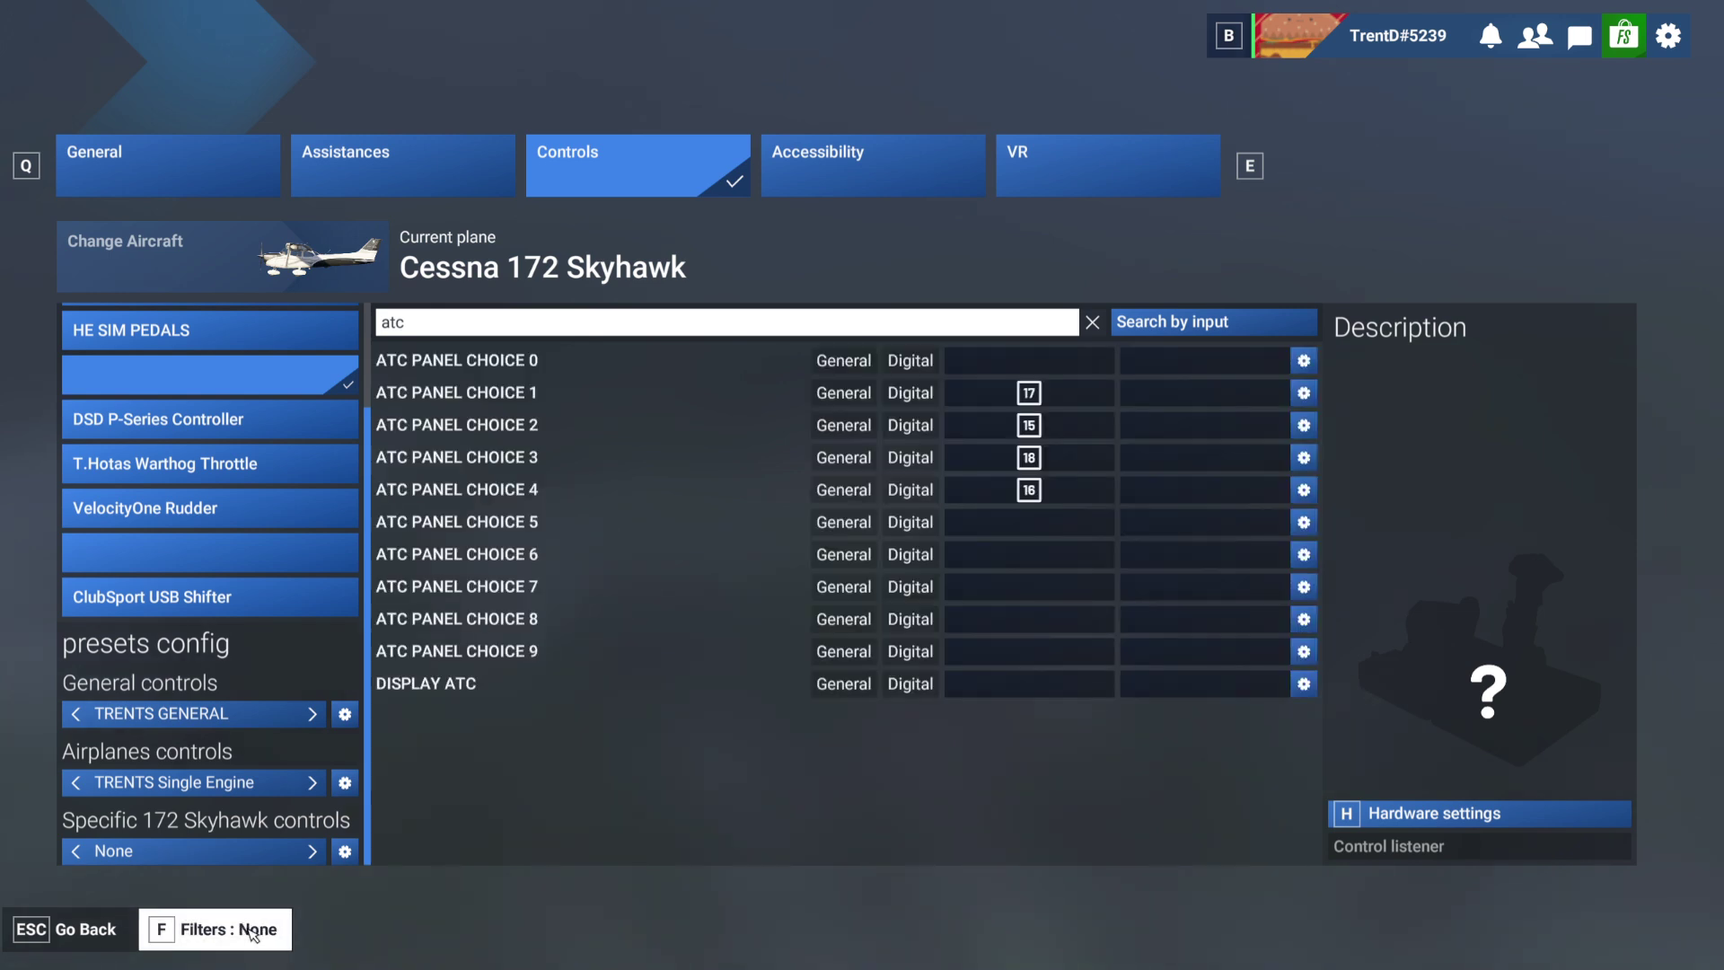
{"action": "left_click", "coordinate": [1037, 688]}
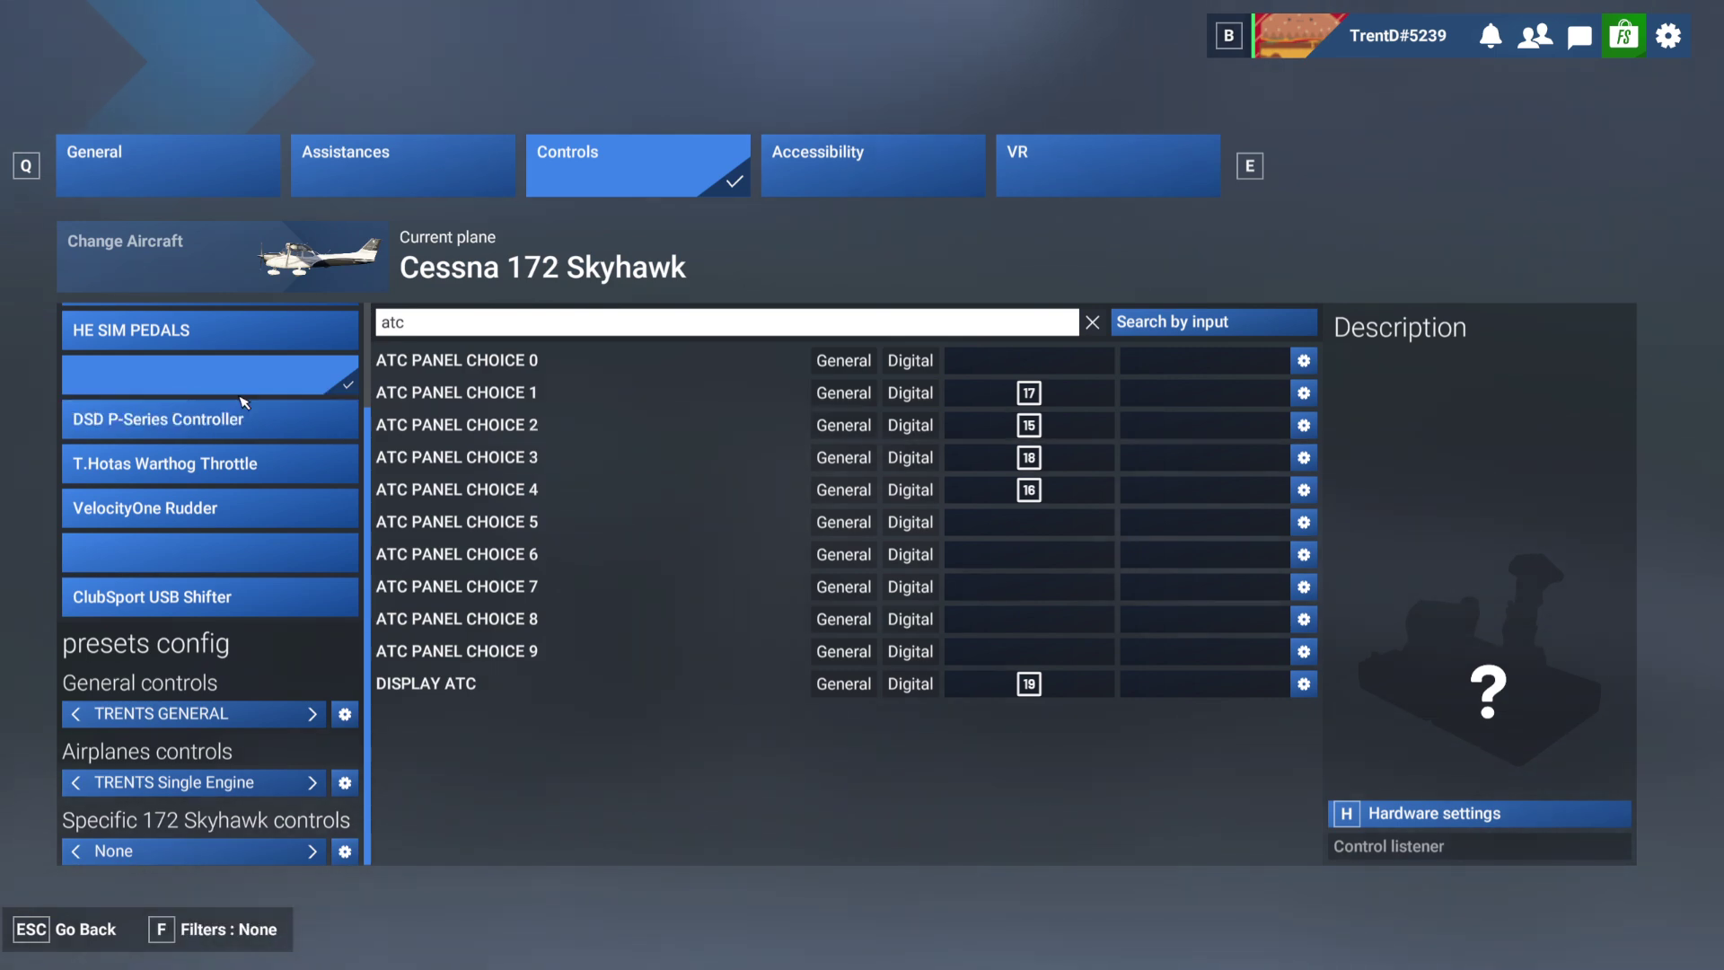
Switch to the Keyboard device and view its ATC bindings and control presets.
{"action": "scroll", "coordinate": [215, 386], "scroll_direction": "up", "scroll_amount": 3}
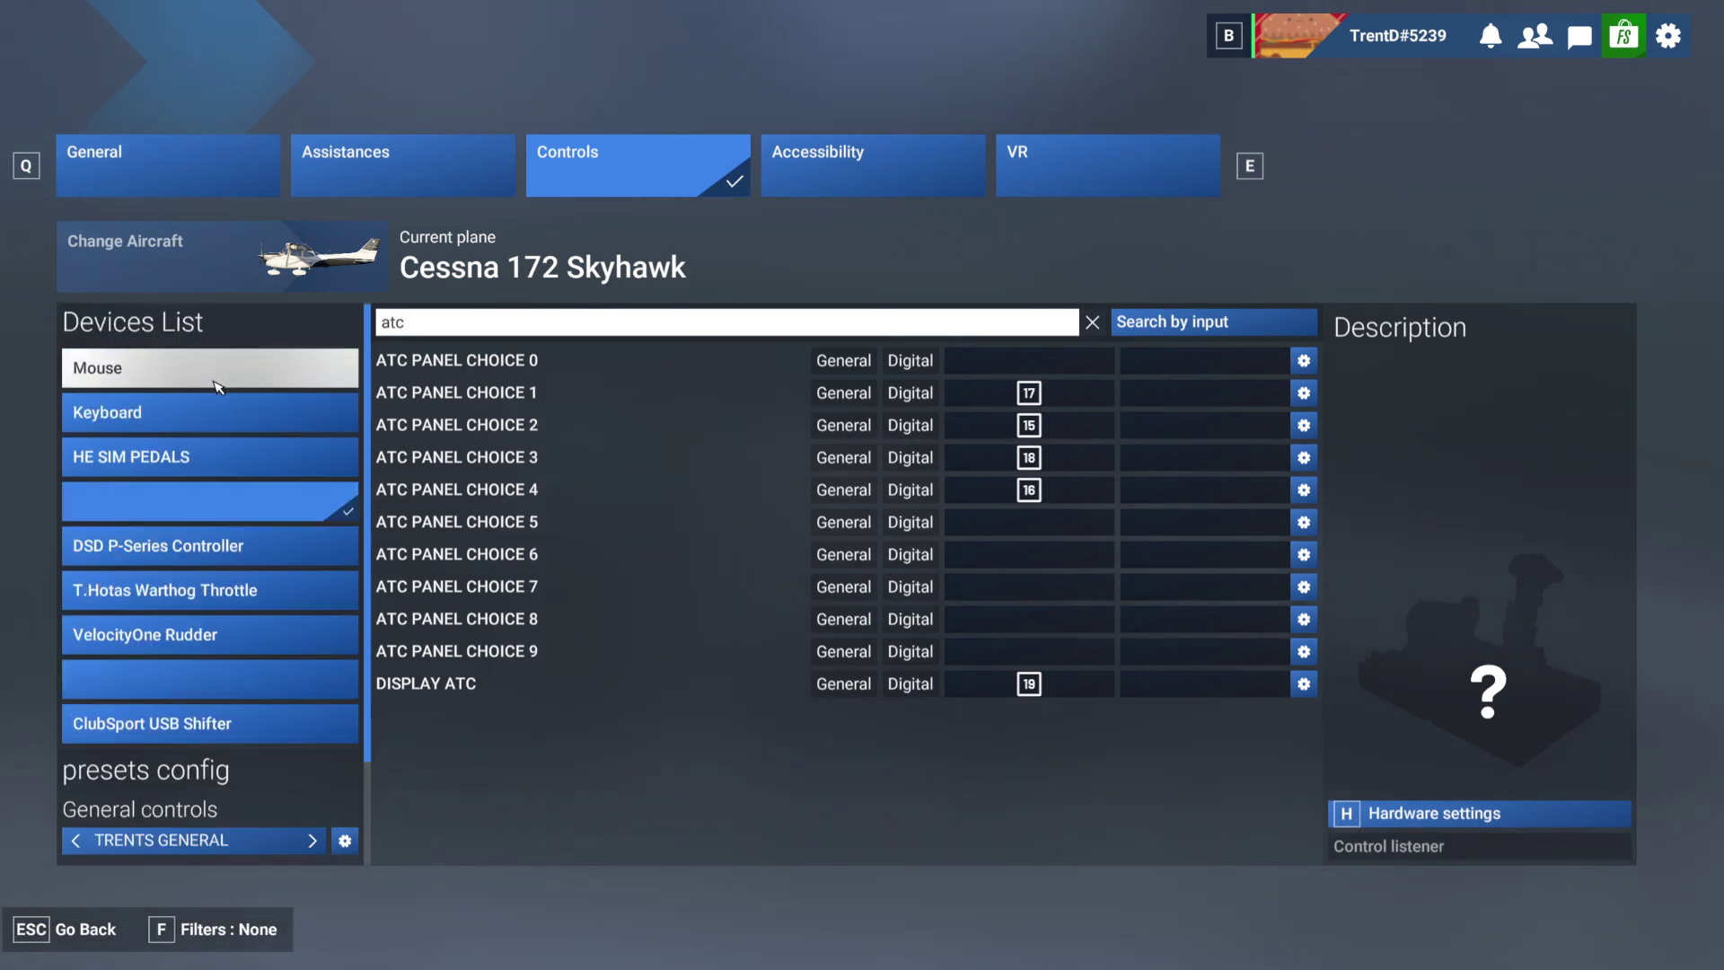
{"action": "left_click", "coordinate": [147, 414]}
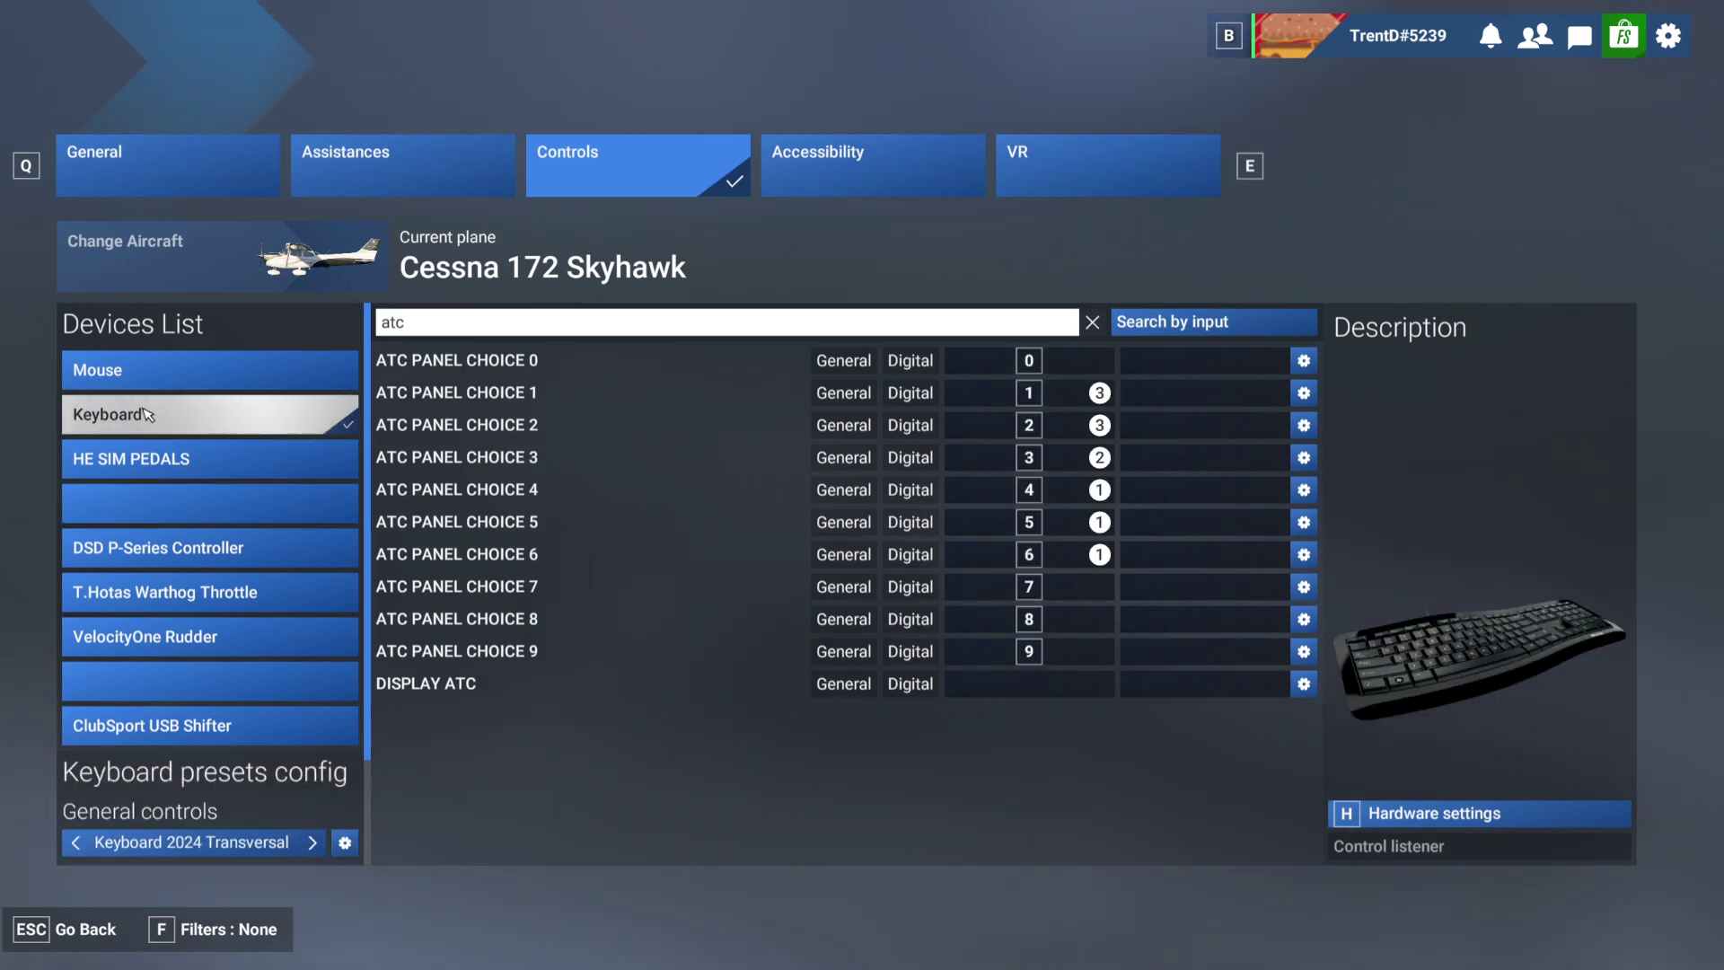
{"action": "scroll", "coordinate": [196, 687], "scroll_direction": "down", "scroll_amount": 2}
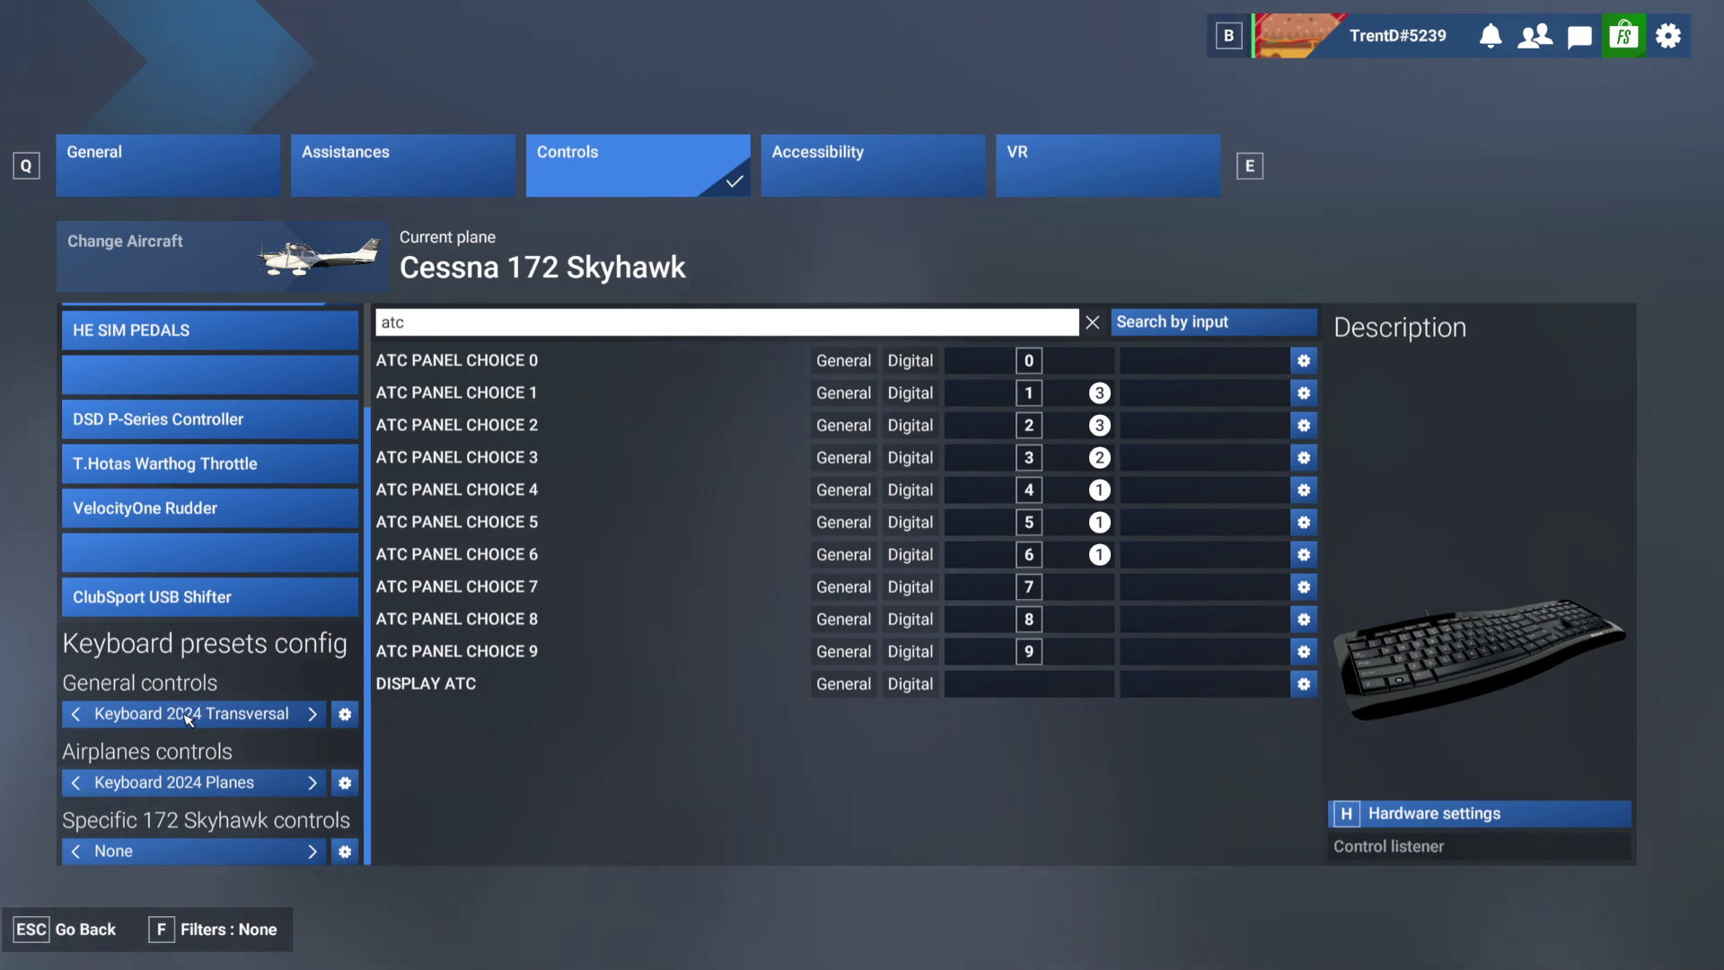
Set the keyboard's general preset to Keyboard 2020 Transversal and its airplanes preset to Keyboard 2020 Planes.
{"action": "left_click", "coordinate": [76, 714]}
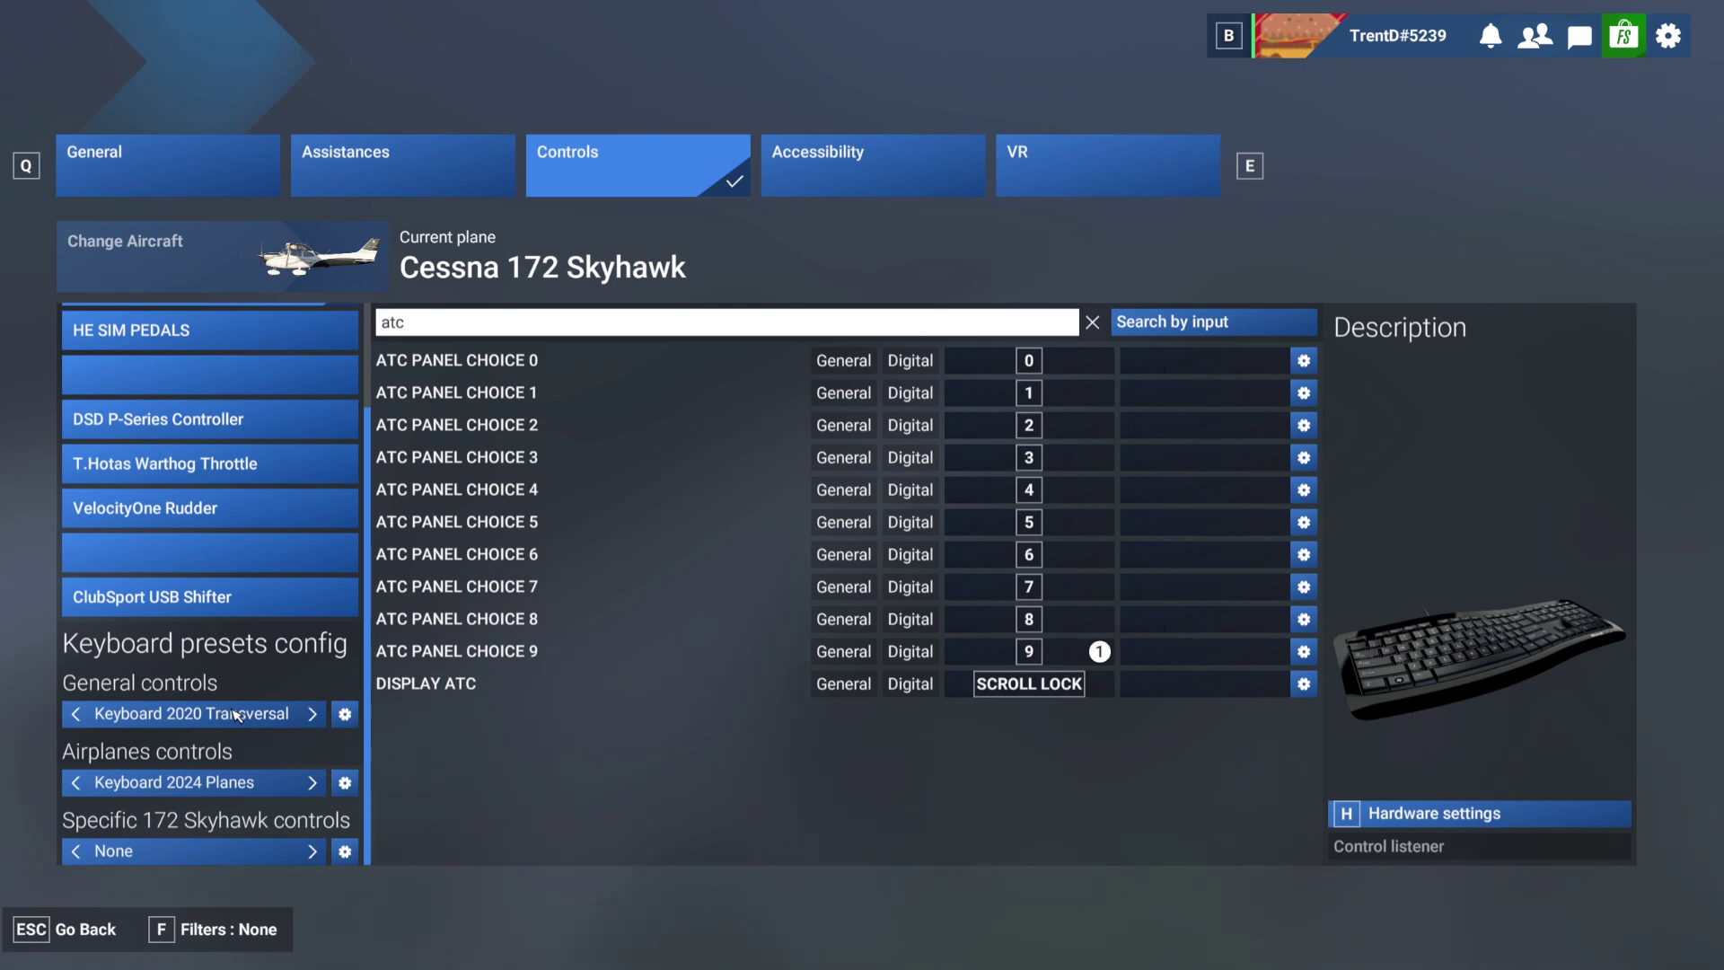
{"action": "left_click", "coordinate": [76, 783]}
{"action": "left_click", "coordinate": [76, 783]}
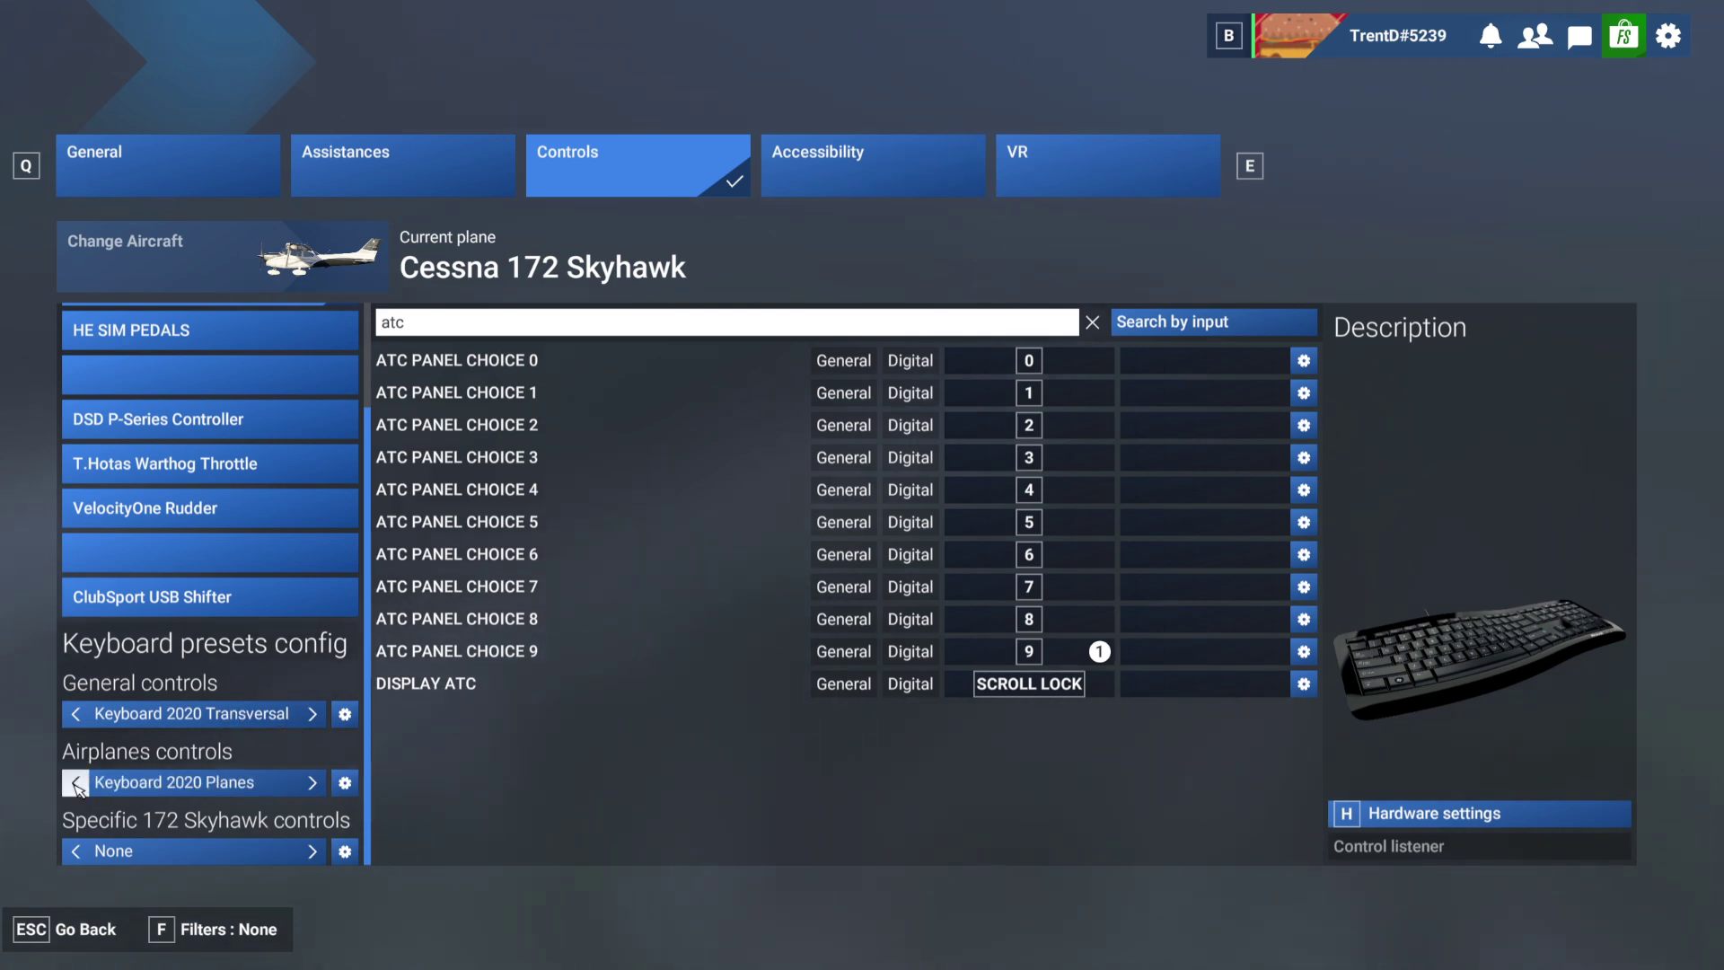
Return the keyboard's general preset to Keyboard 2024 Transversal and its airplanes preset to Keyboard 2024 Planes.
{"action": "left_click", "coordinate": [312, 713]}
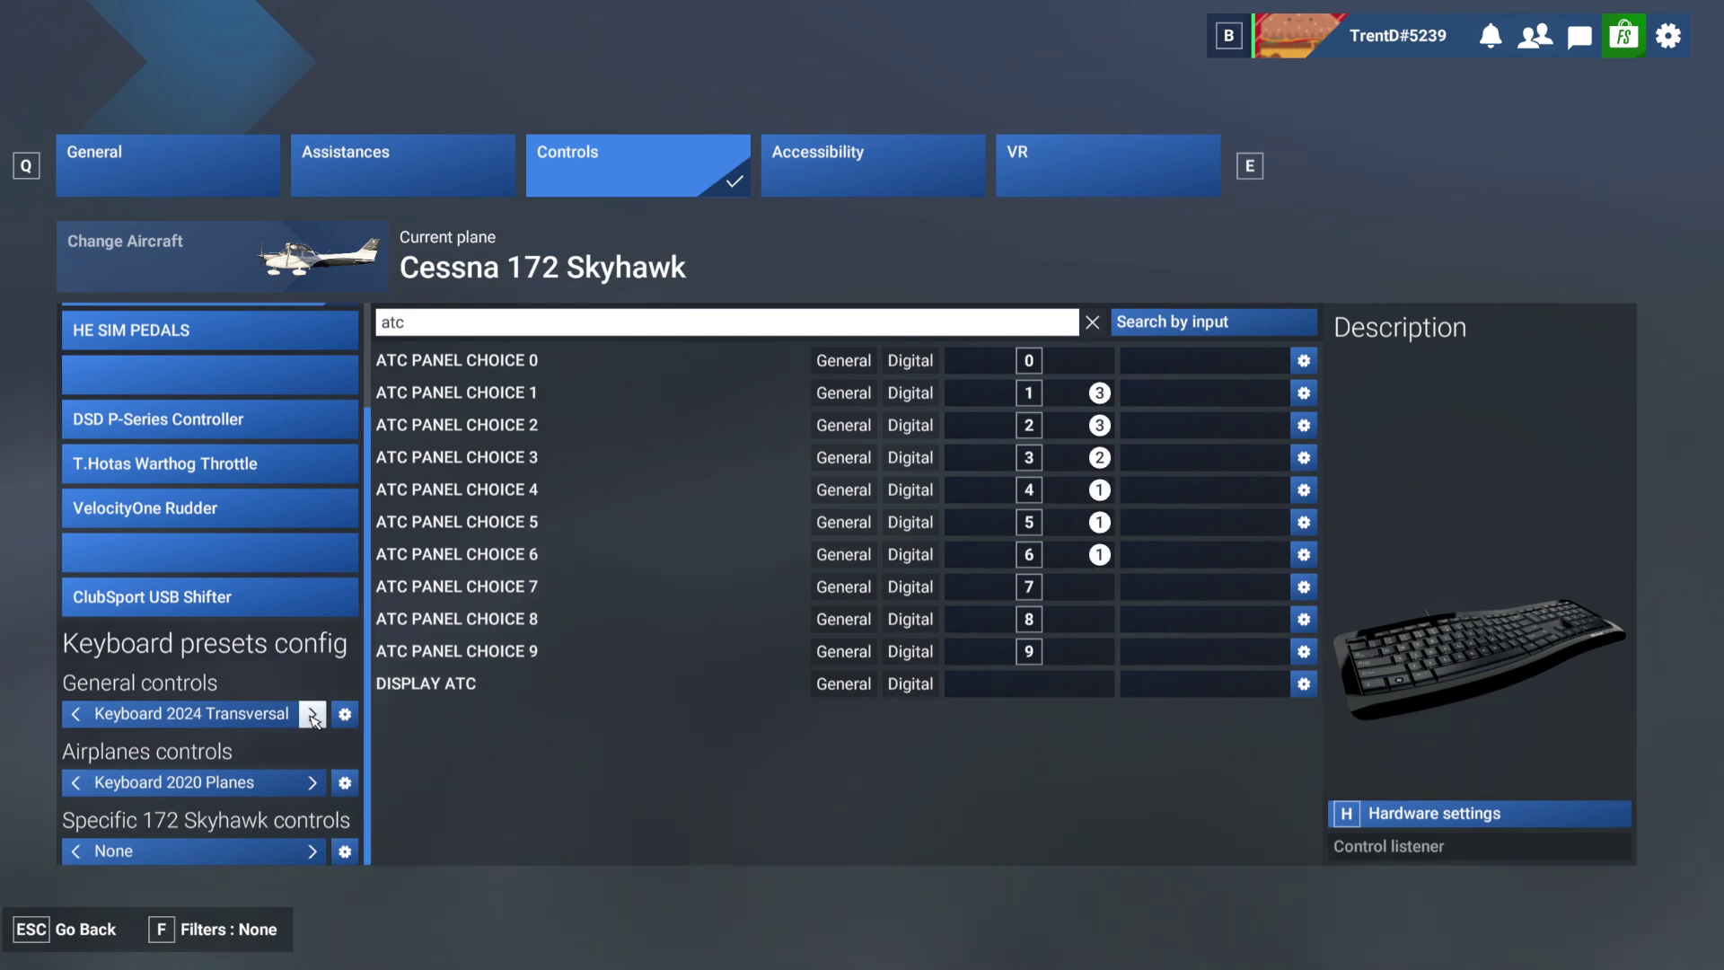
{"action": "left_click", "coordinate": [313, 783]}
{"action": "left_click", "coordinate": [312, 783]}
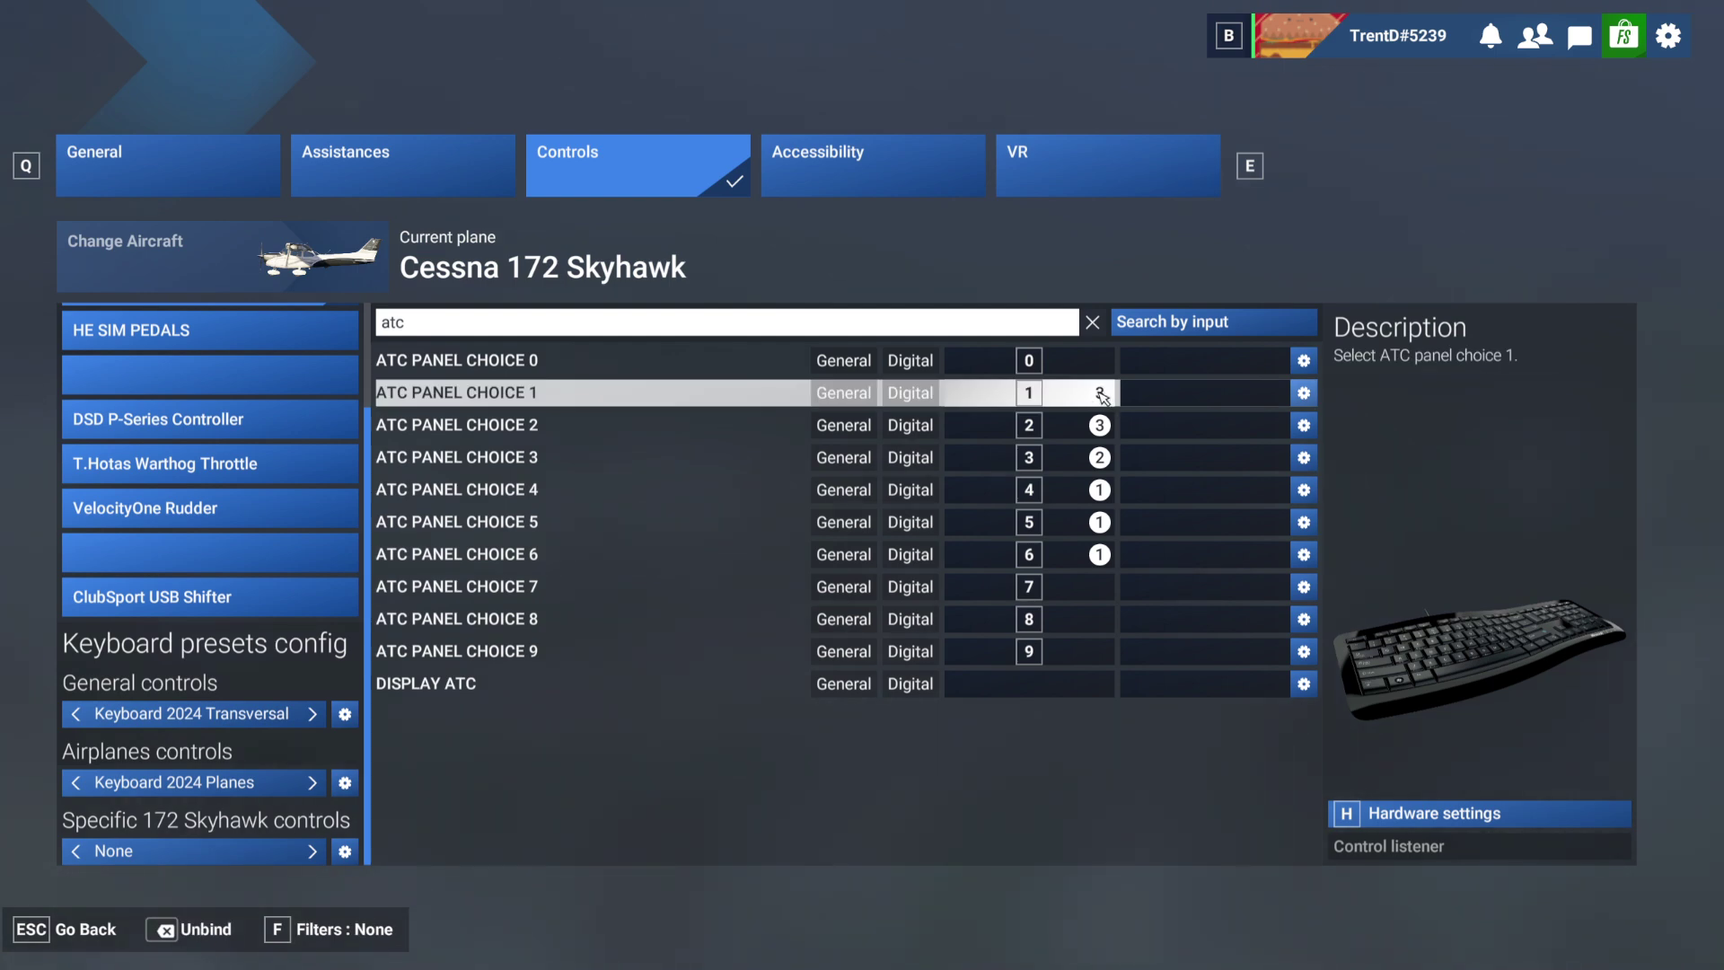
{"action": "key", "text": "Down"}
{"action": "key", "text": "Down"}
{"action": "key", "text": "Down"}
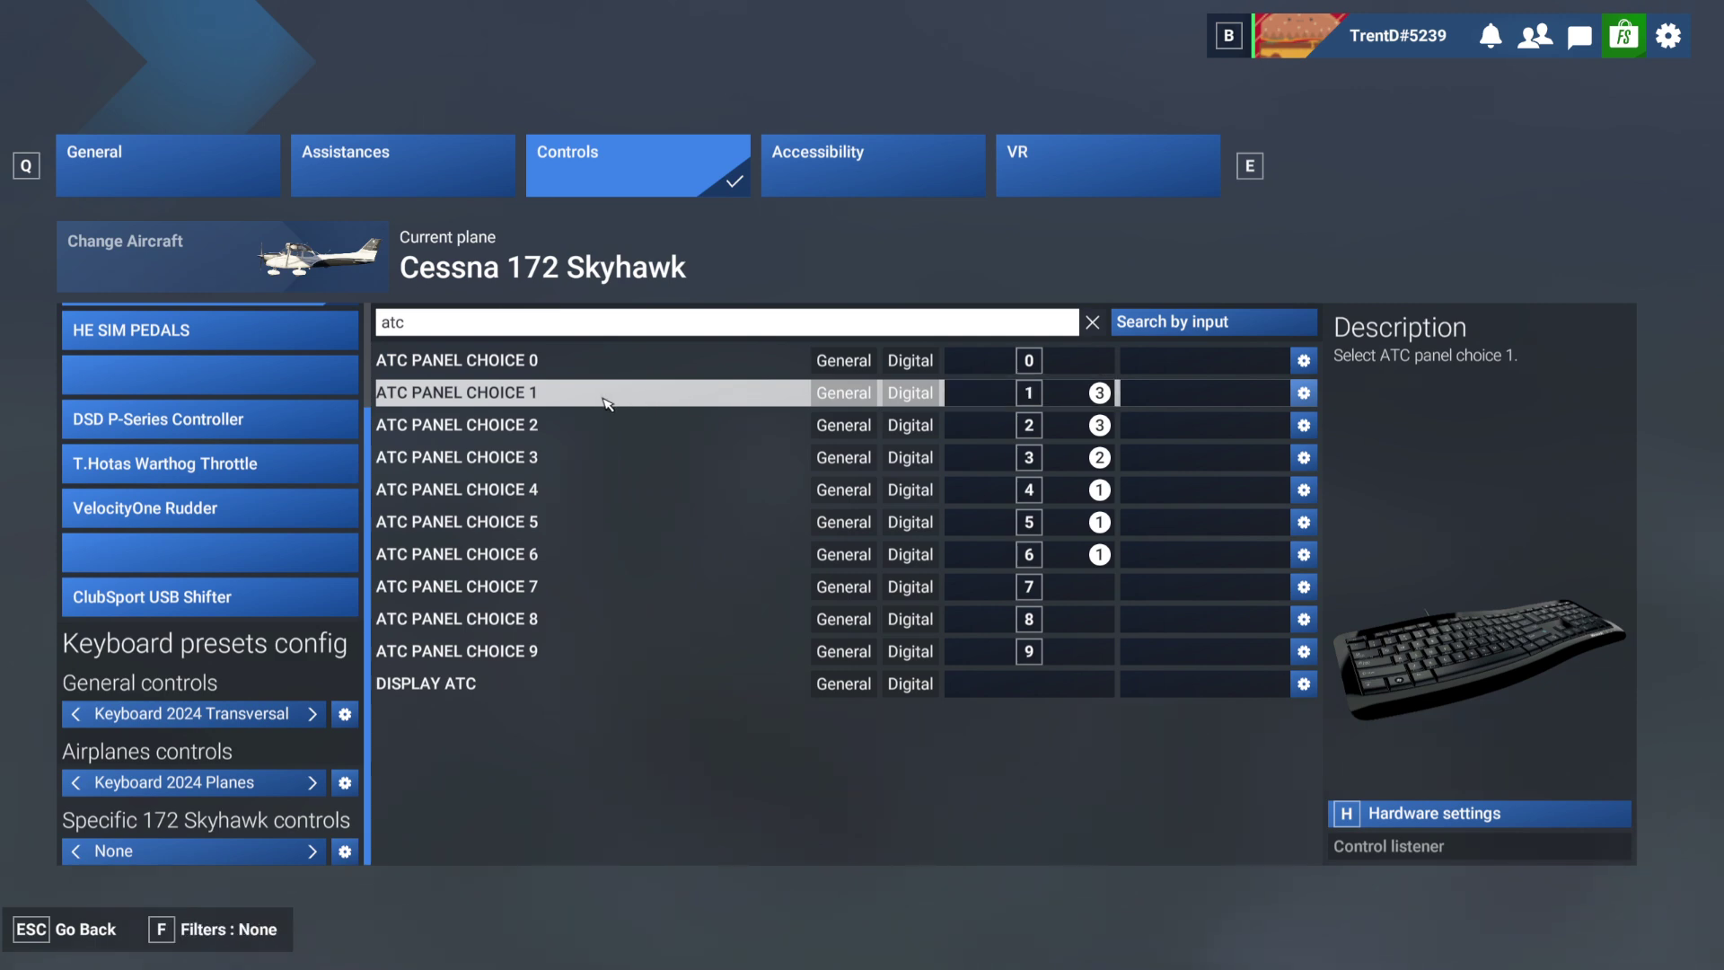
Try to rebind ATC PANEL CHOICE 1 to the keyboard's 1 key and cancel duplicating the general profile.
{"action": "left_click", "coordinate": [1103, 397]}
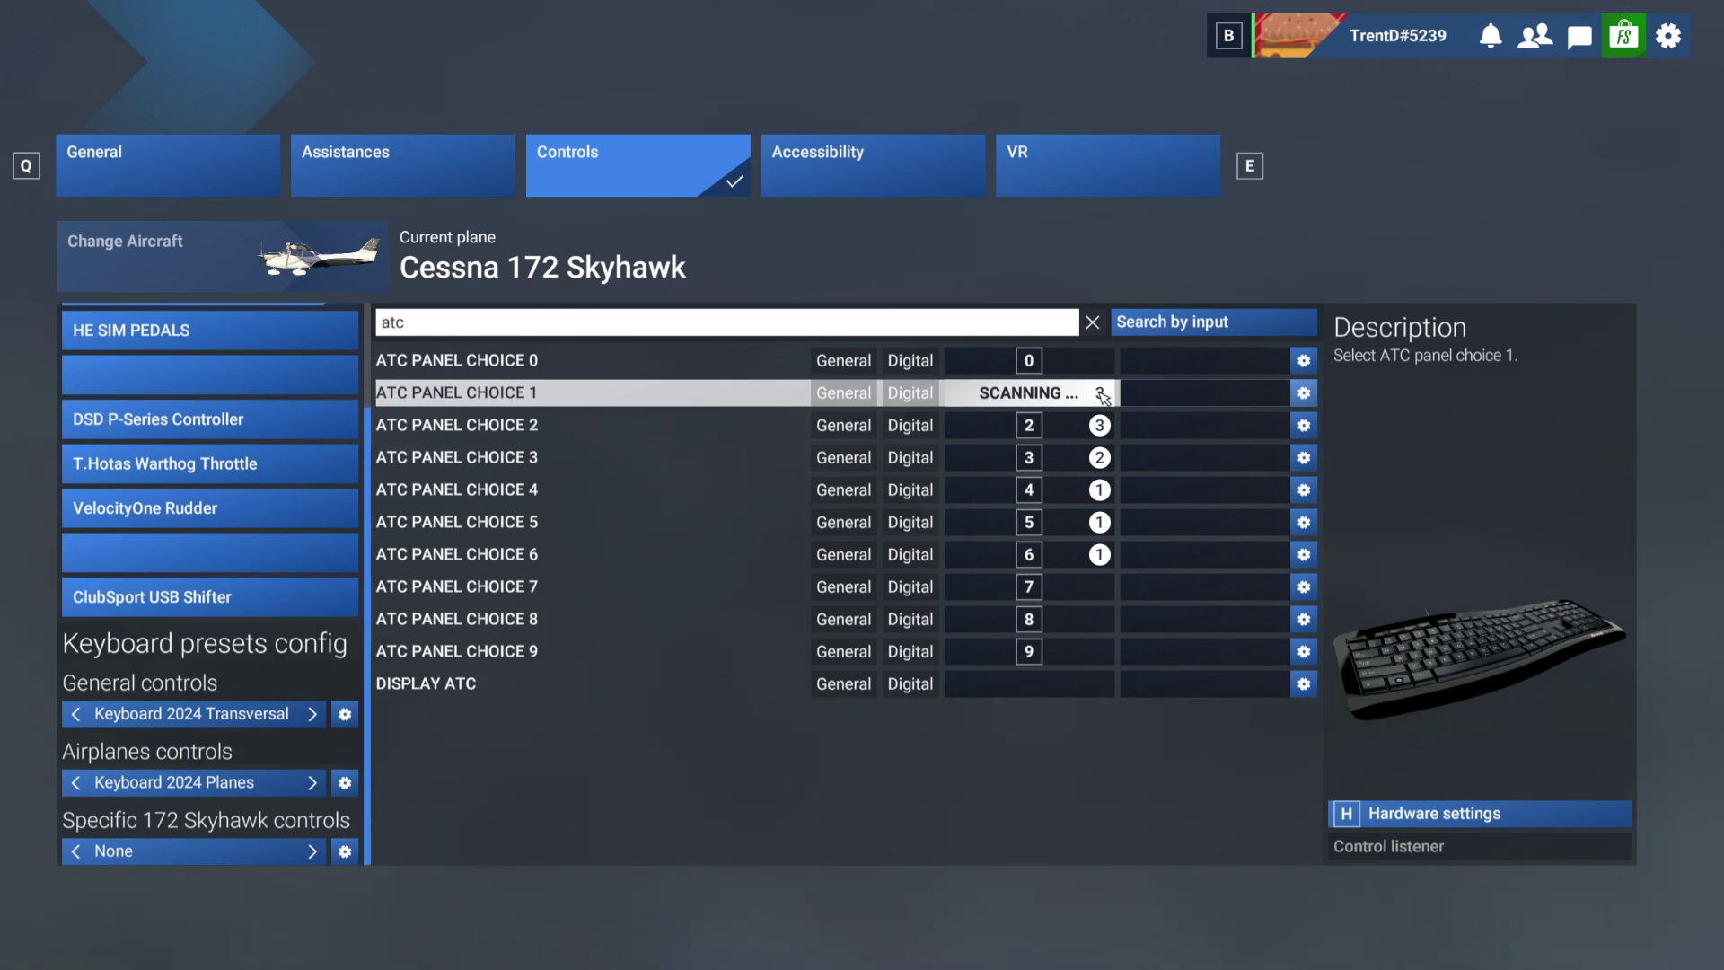
{"action": "key", "text": "1"}
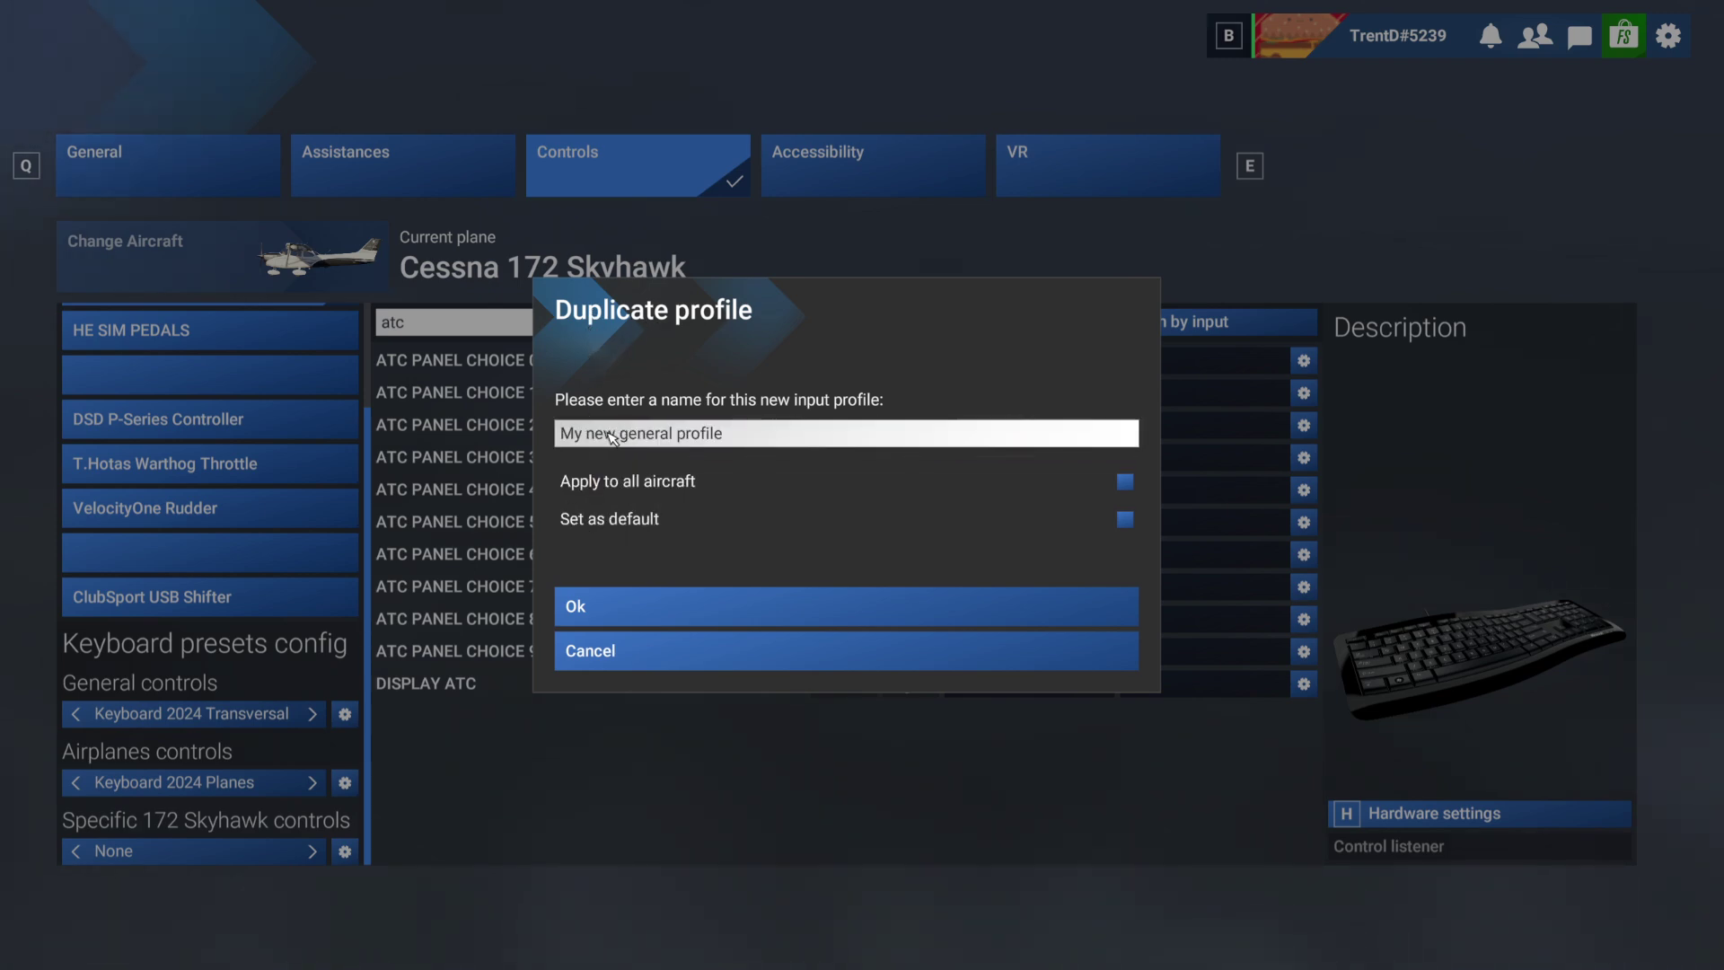
{"action": "left_click", "coordinate": [635, 650]}
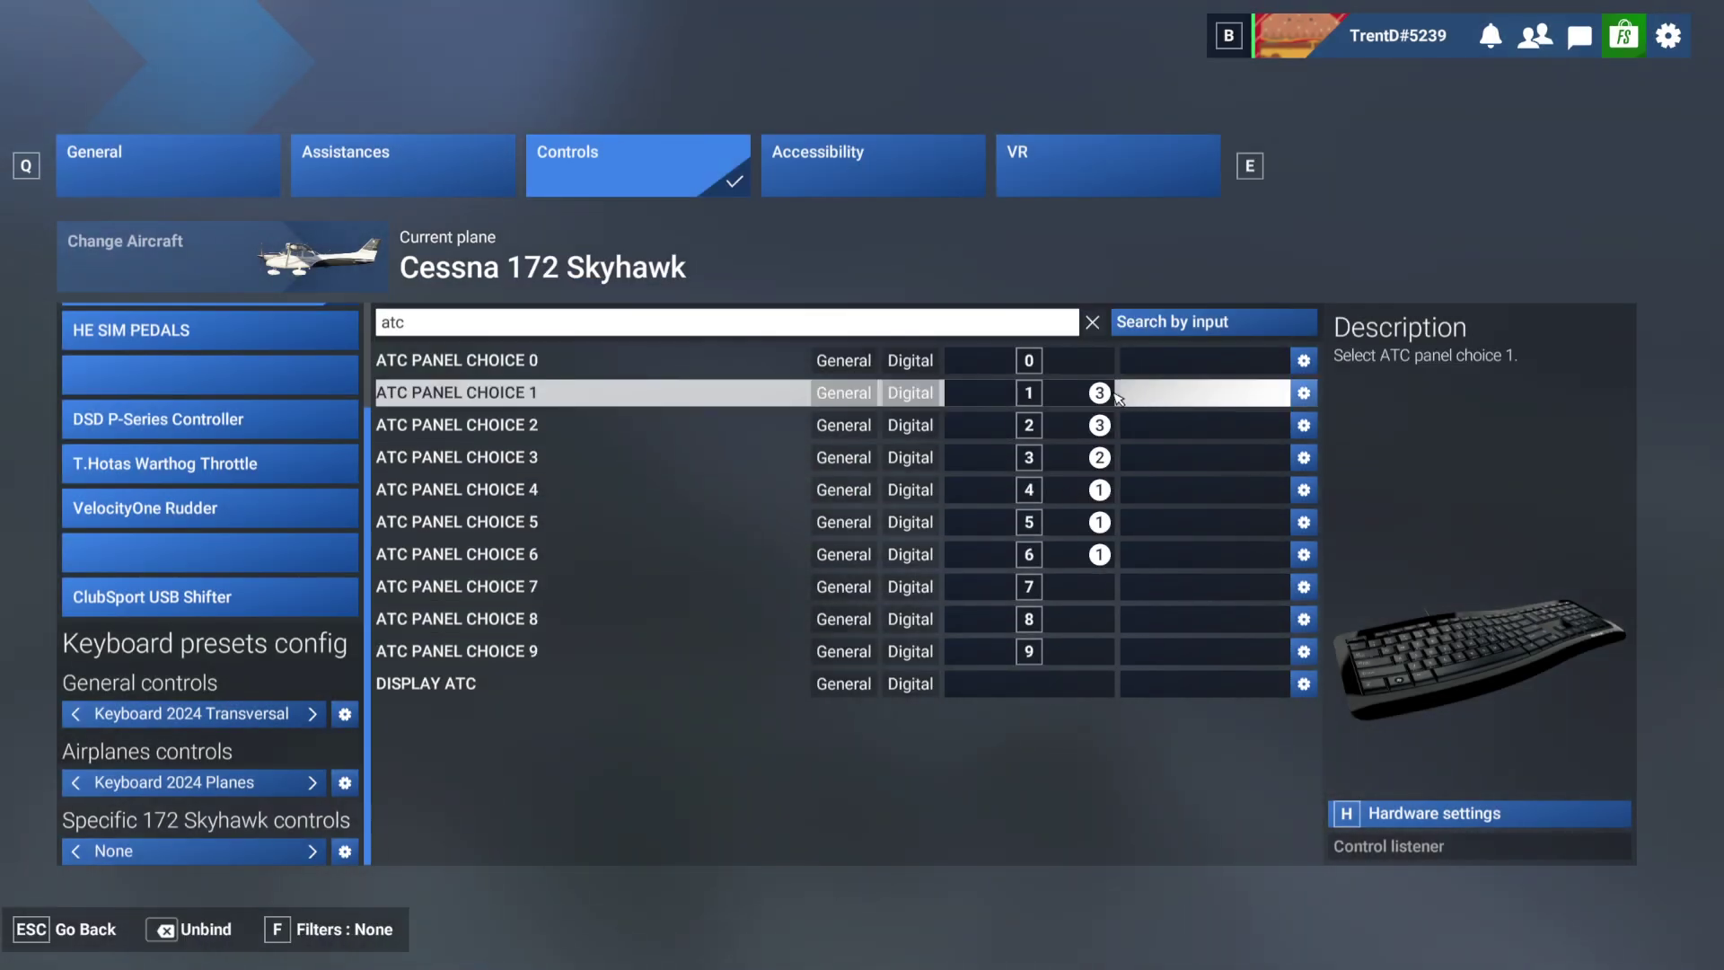
Try to delete the key assigned to TOGGLE DRONE AUTO FOCUS, which conflicts with ATC PANEL CHOICE 1, and cancel duplicating the profile.
{"action": "left_click", "coordinate": [1303, 393]}
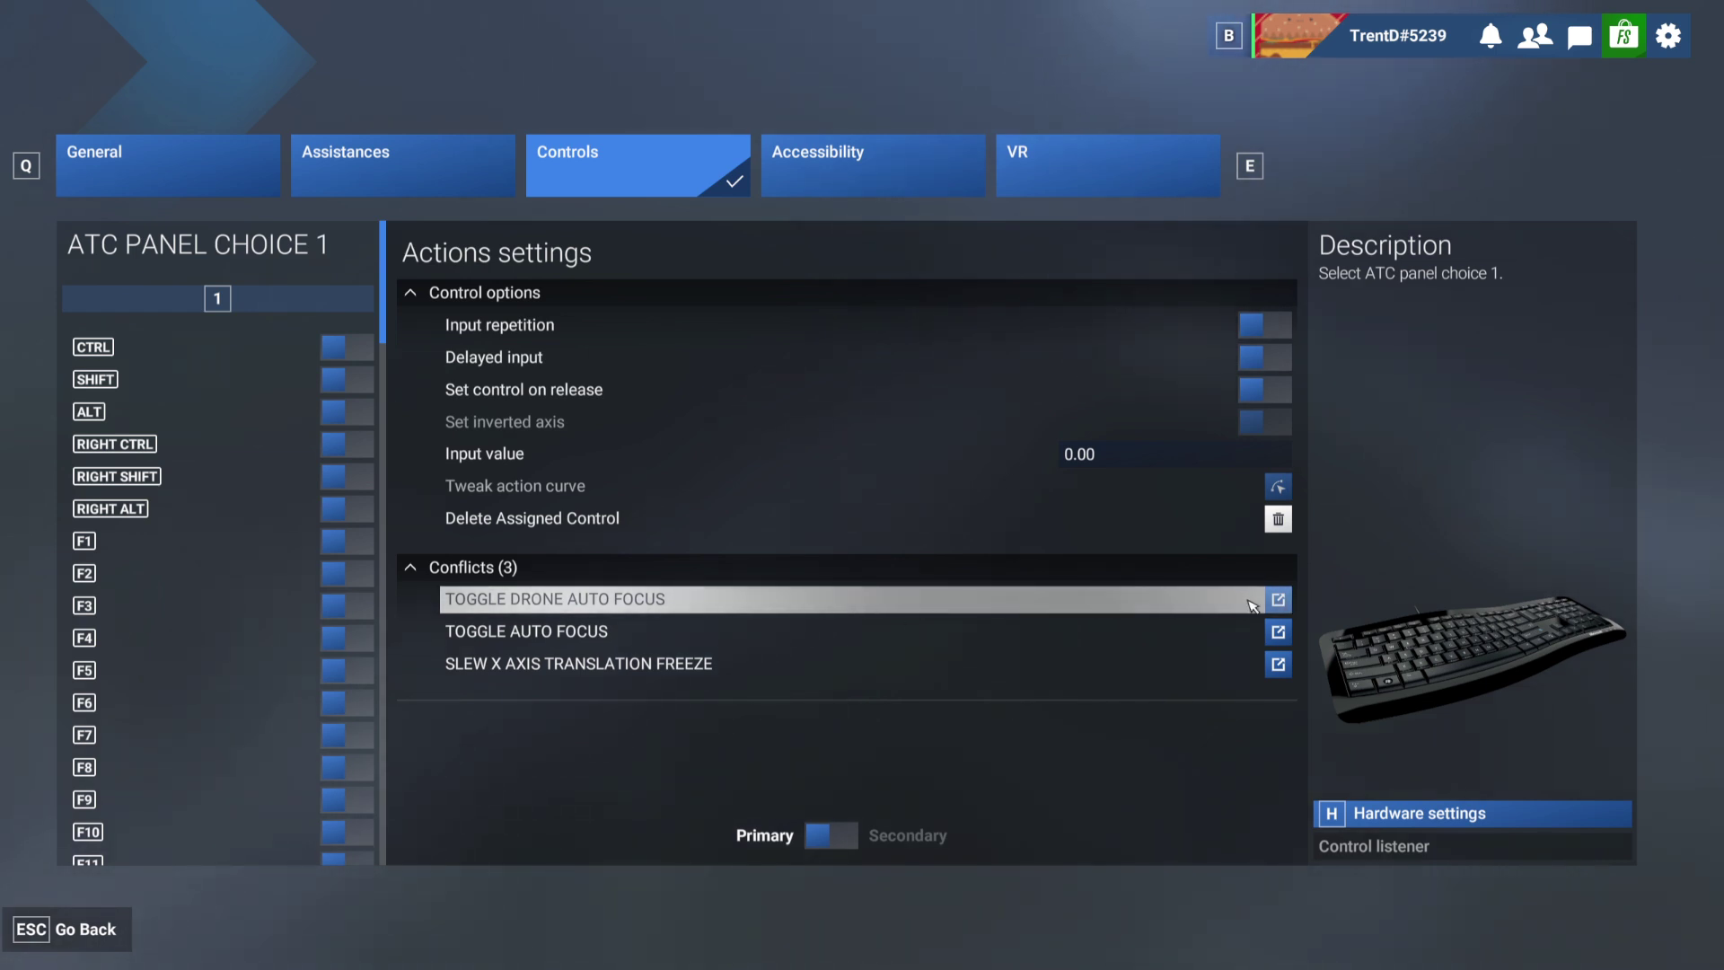
{"action": "left_click", "coordinate": [1279, 600]}
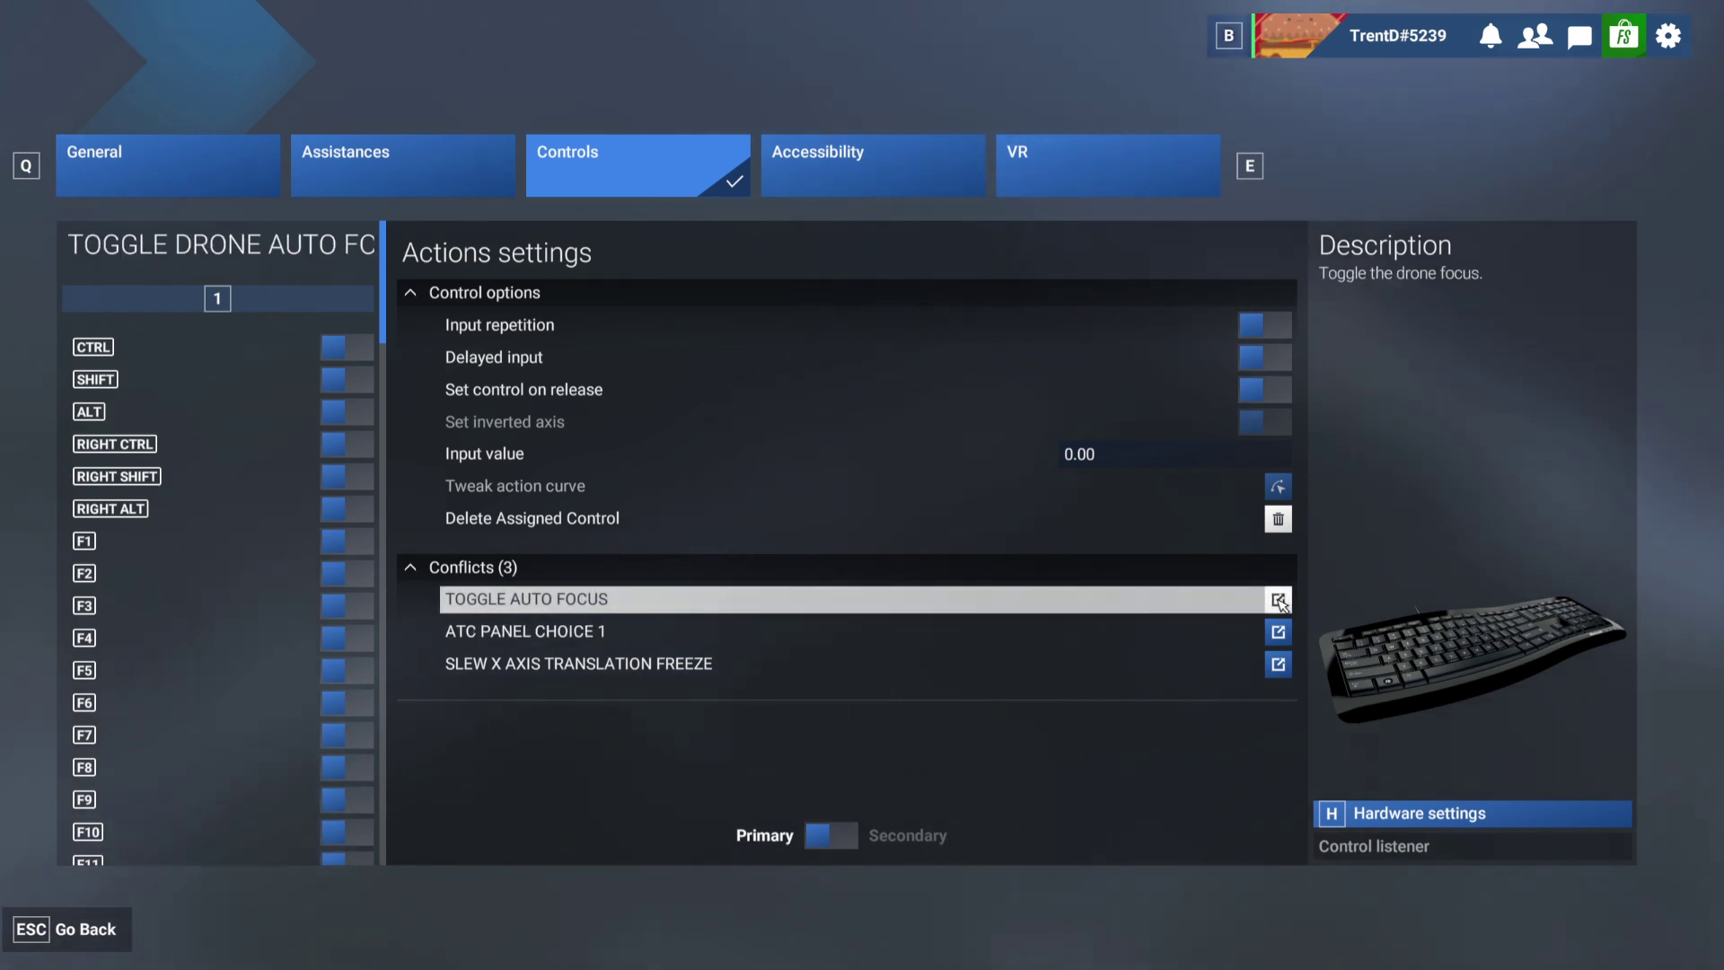
{"action": "left_click", "coordinate": [1279, 519]}
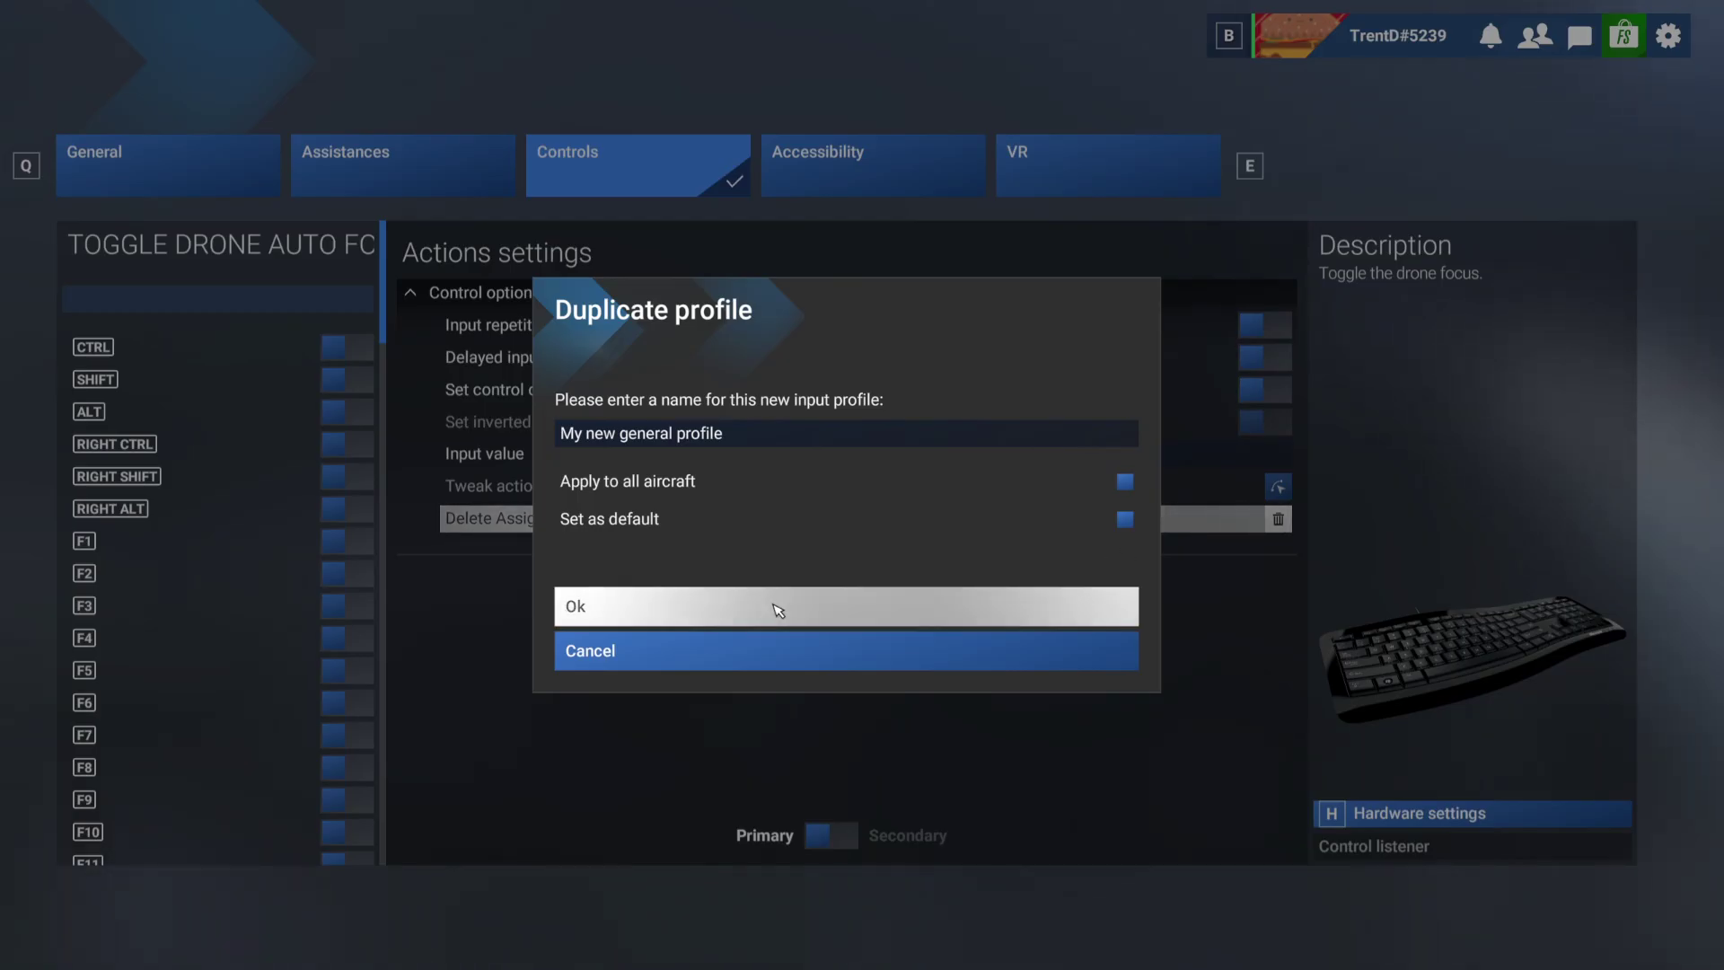
{"action": "left_click", "coordinate": [674, 657]}
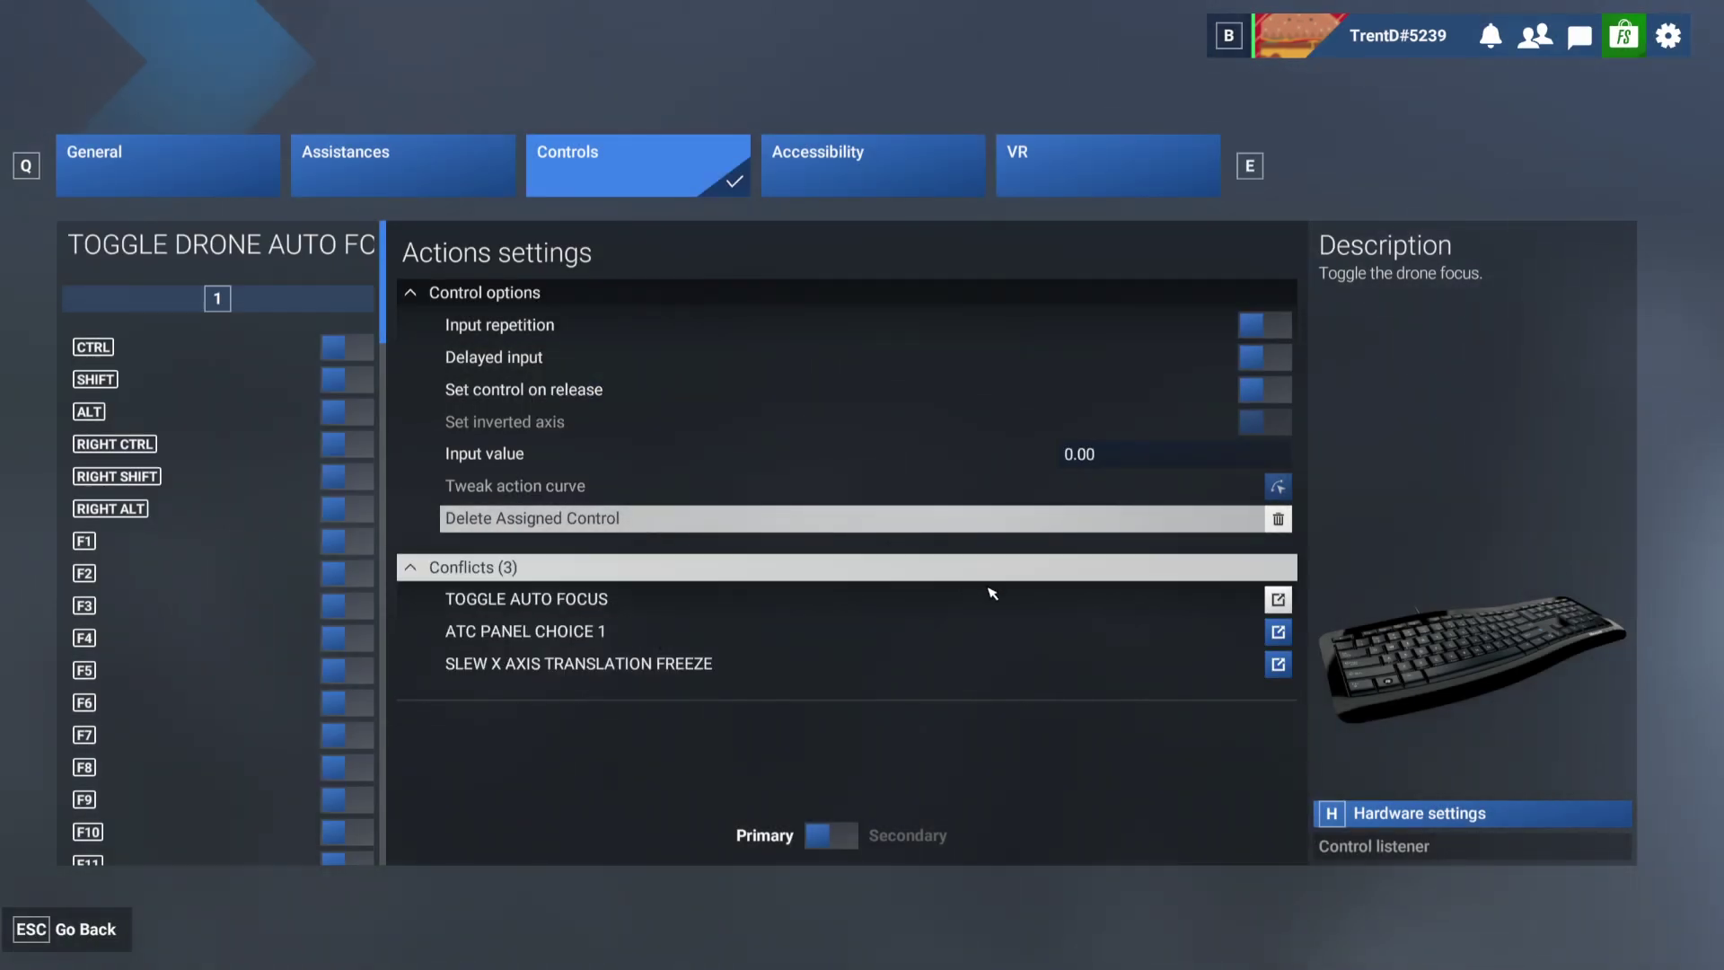
{"action": "left_click", "coordinate": [80, 928]}
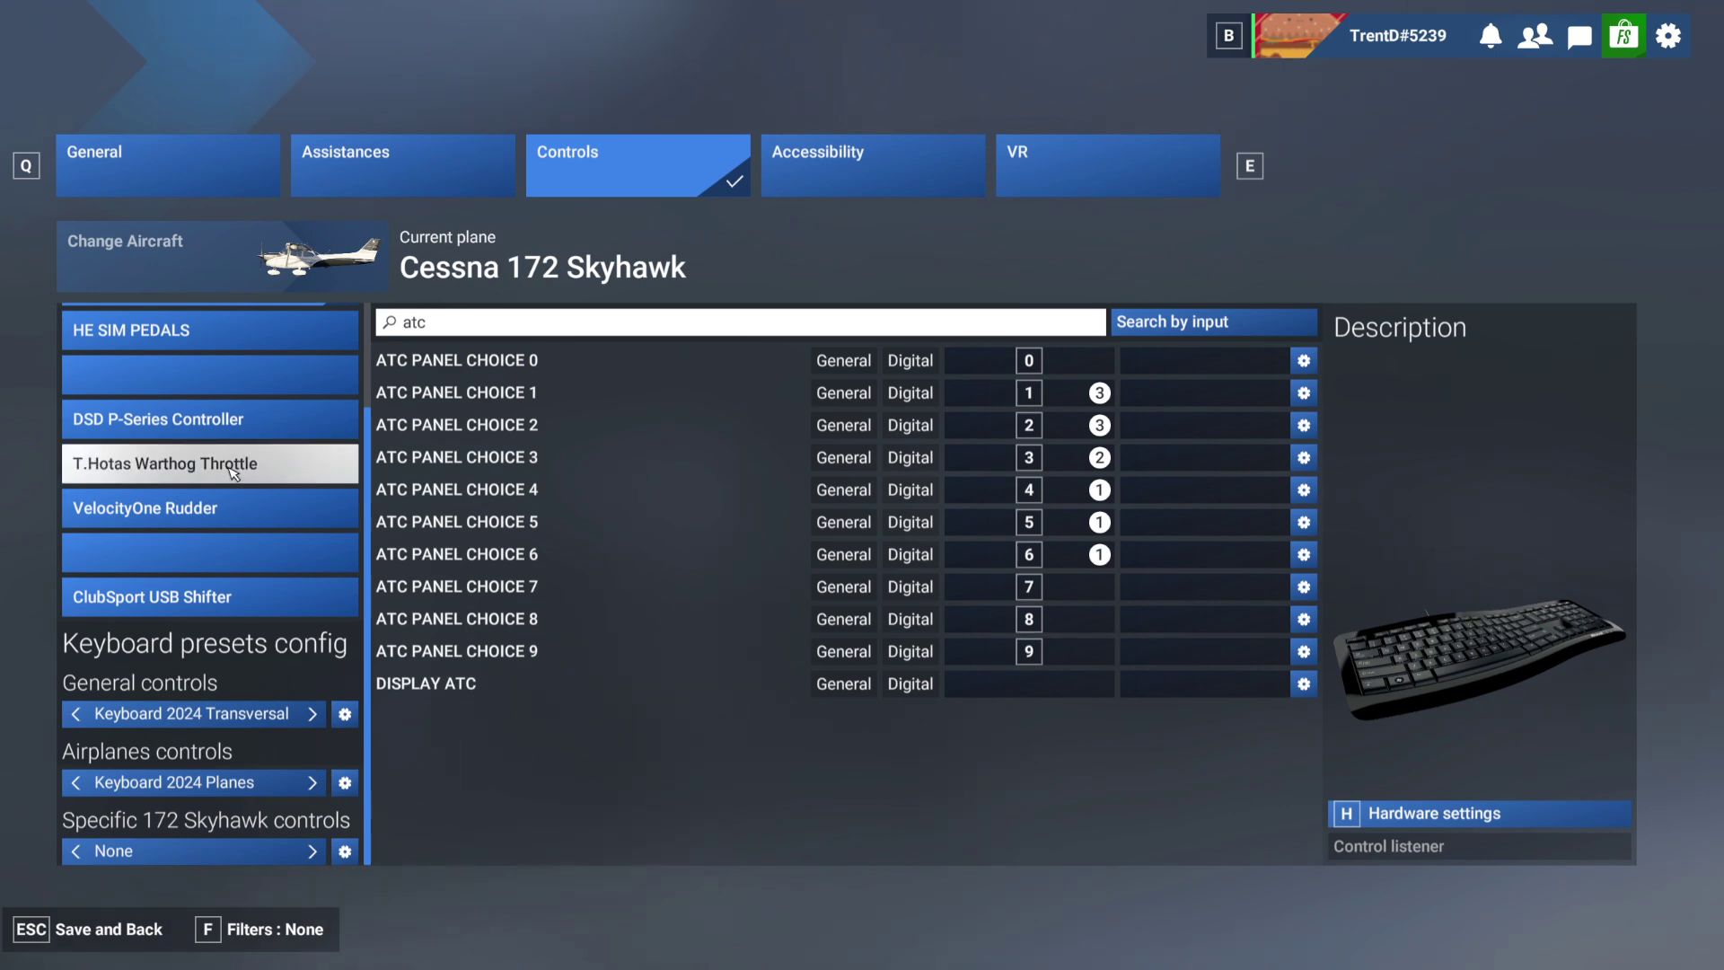
Set Sensitivity + of the T.Hotas Warthog Throttle's JOYSTICK LAXIS X to 0.1 and cancel duplicating the general profile.
{"action": "left_click", "coordinate": [175, 471]}
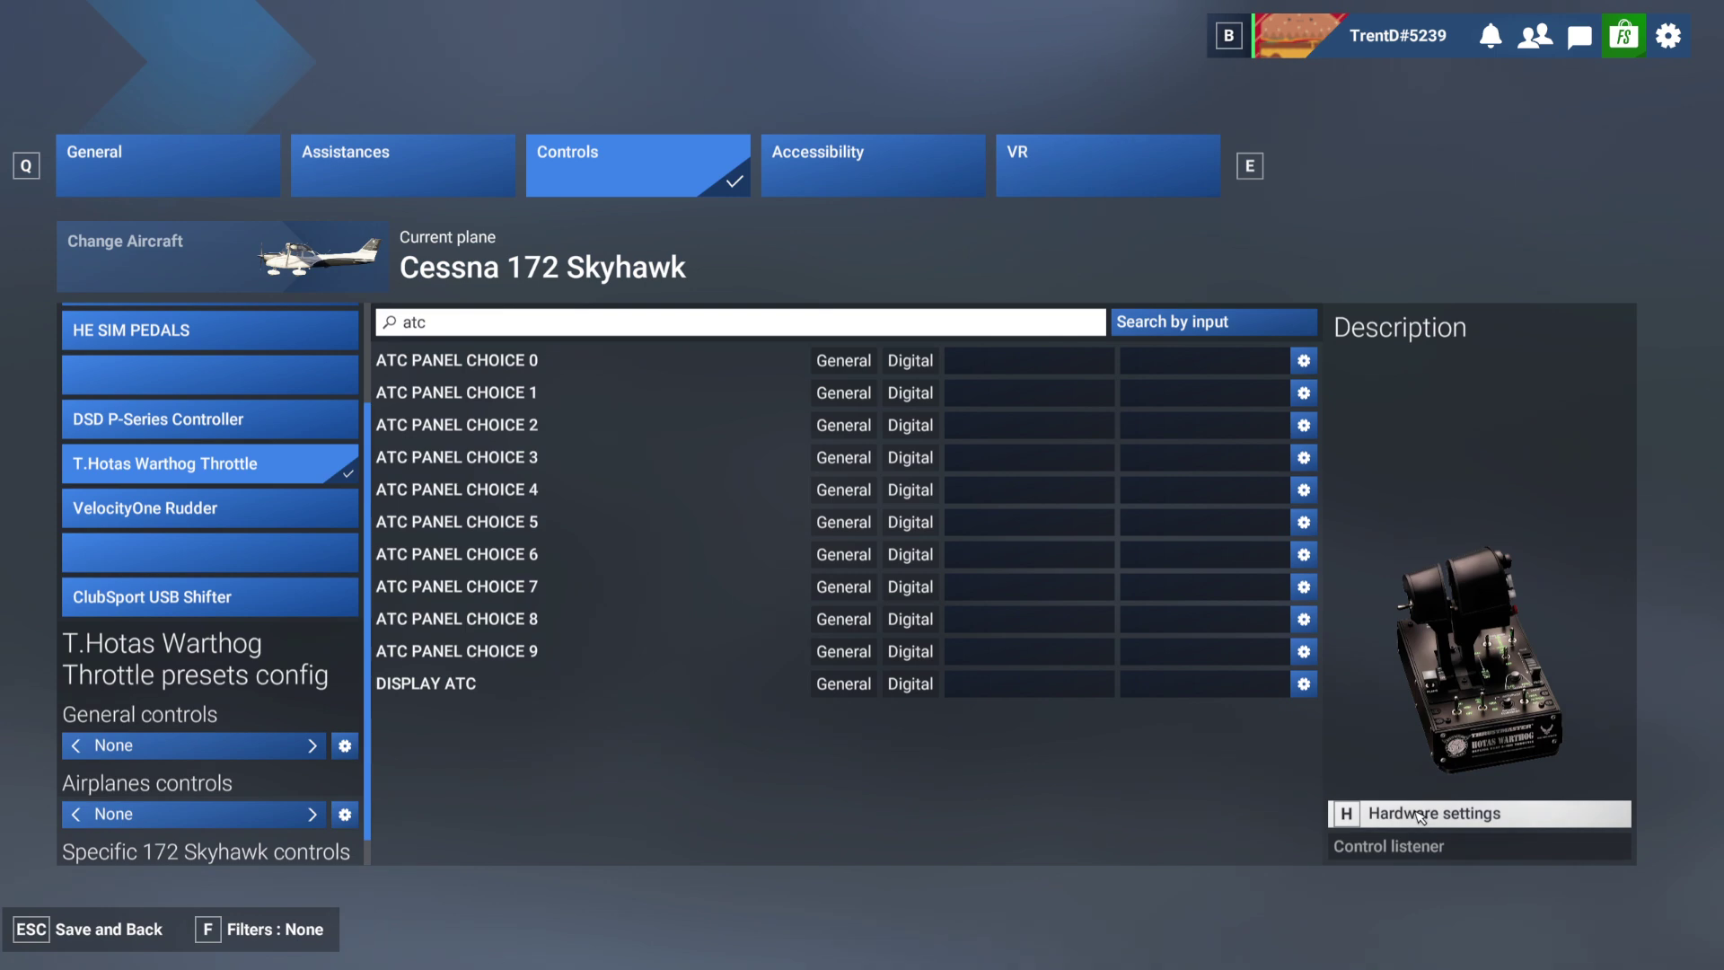
{"action": "left_click", "coordinate": [1419, 814]}
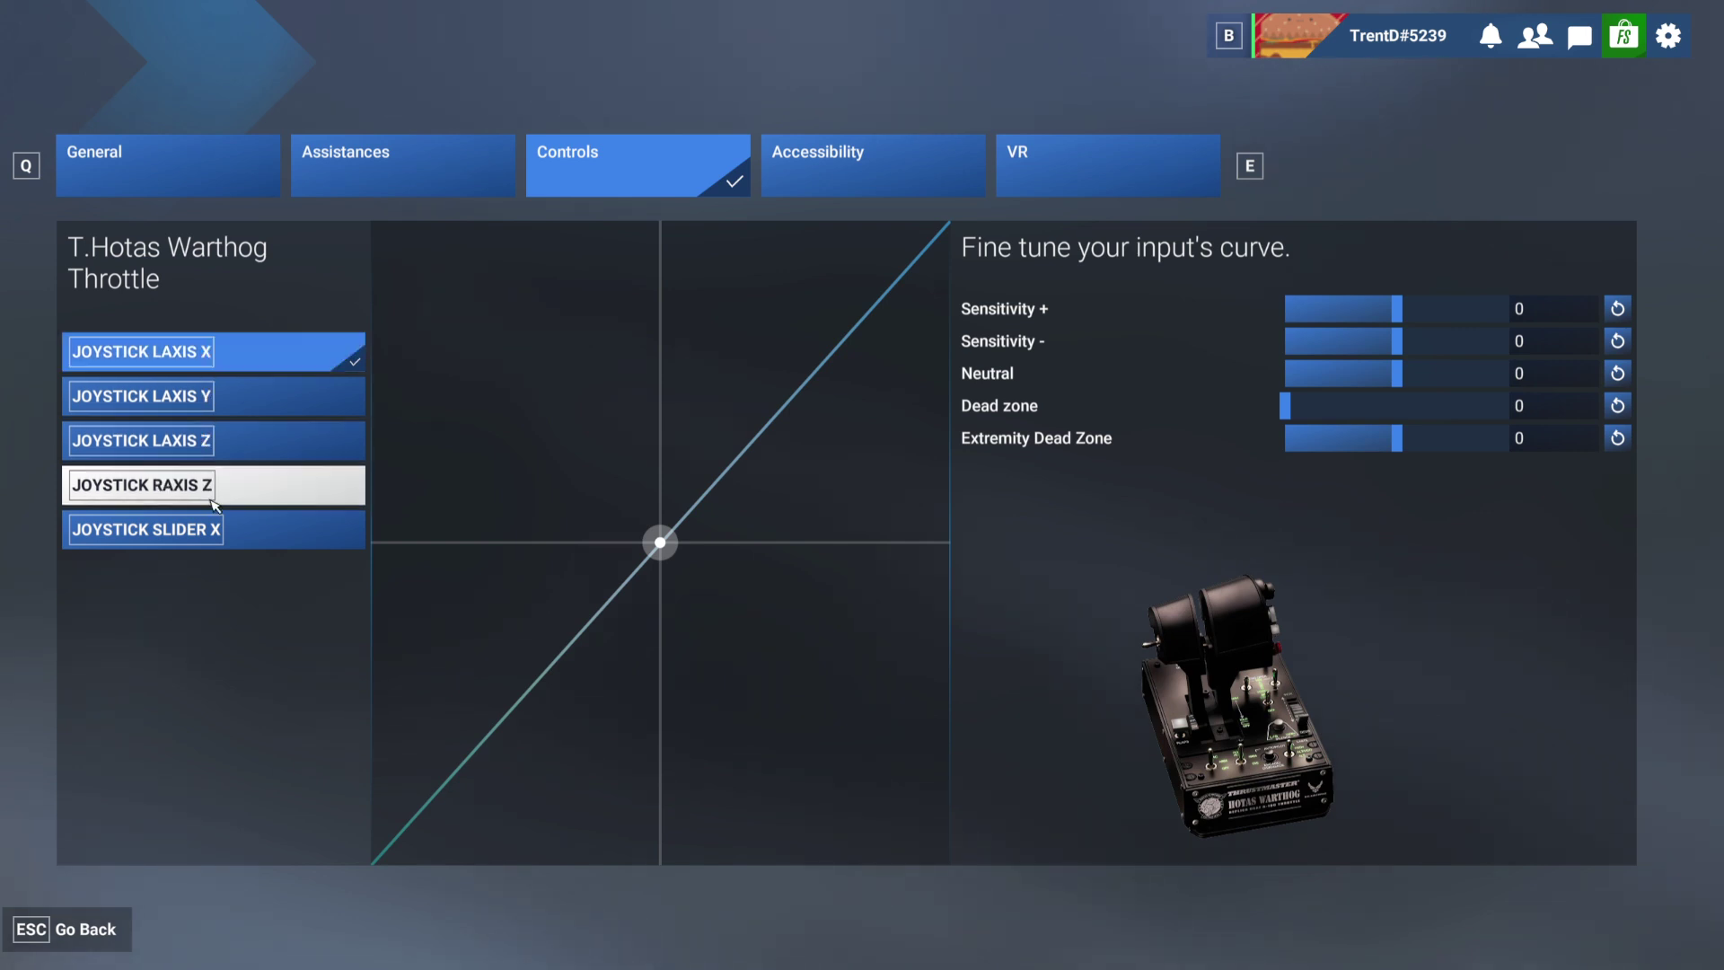
{"action": "left_click", "coordinate": [1407, 318]}
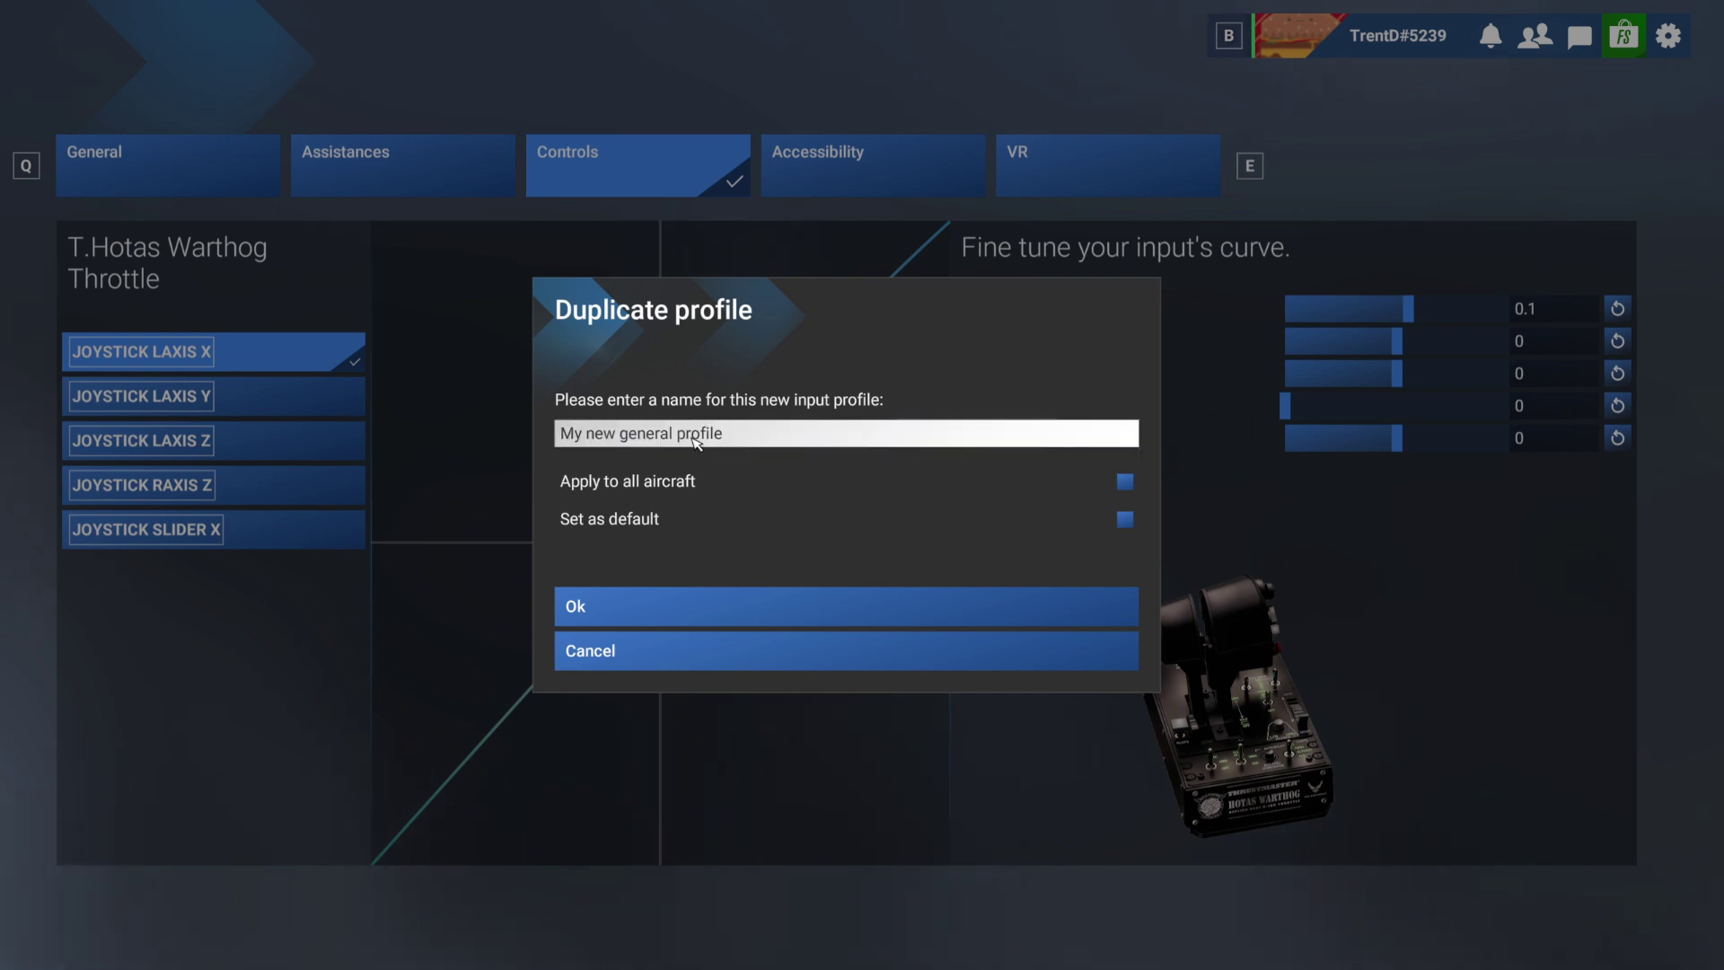
{"action": "left_click", "coordinate": [662, 658]}
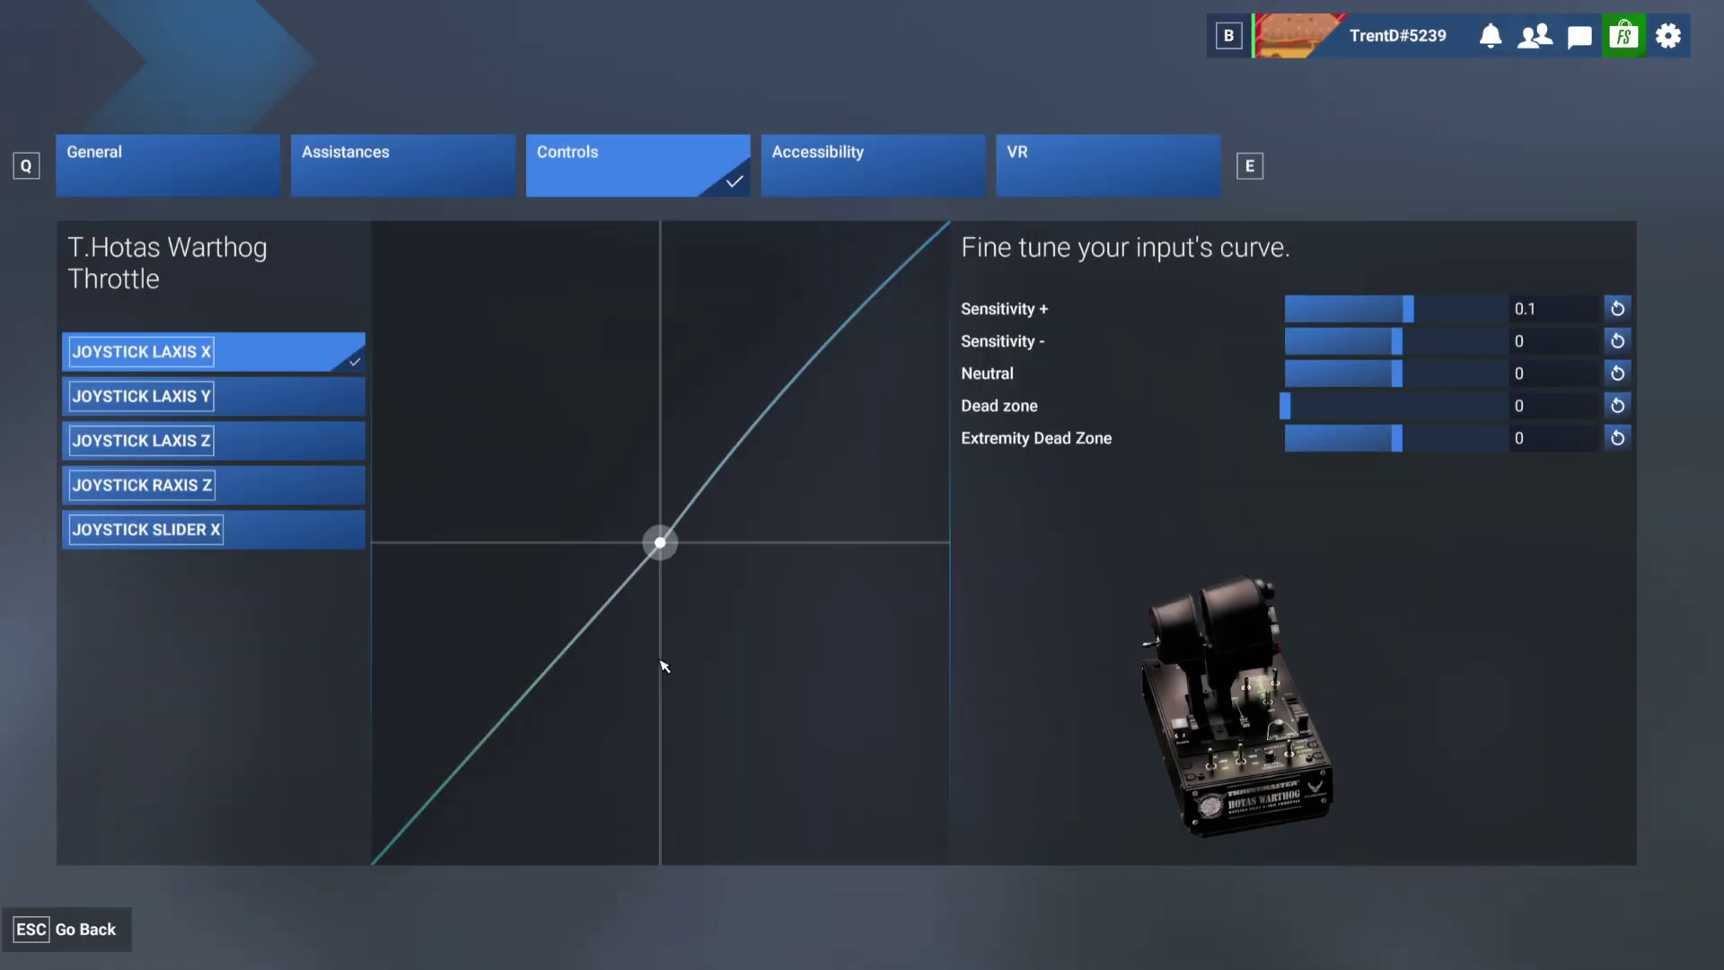
{"action": "left_click", "coordinate": [90, 925]}
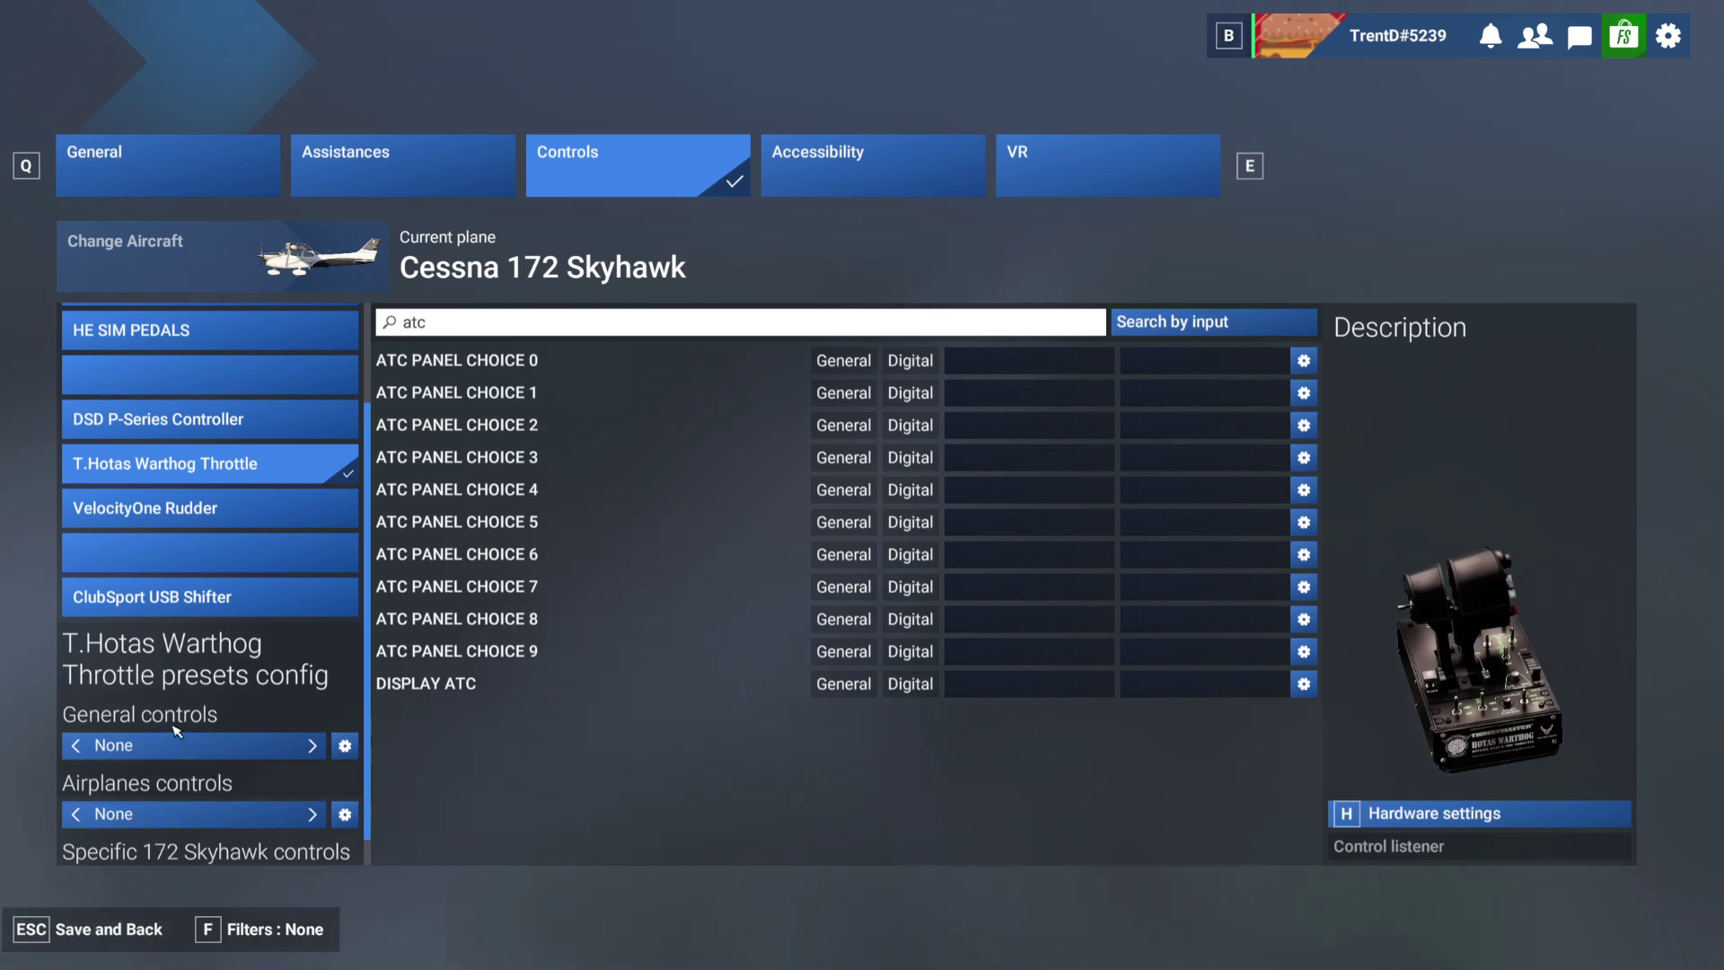
Select the TRD airplanes preset for the T.Hotas Warthog Throttle and delete it.
{"action": "scroll", "coordinate": [176, 725], "scroll_direction": "down", "scroll_amount": 1}
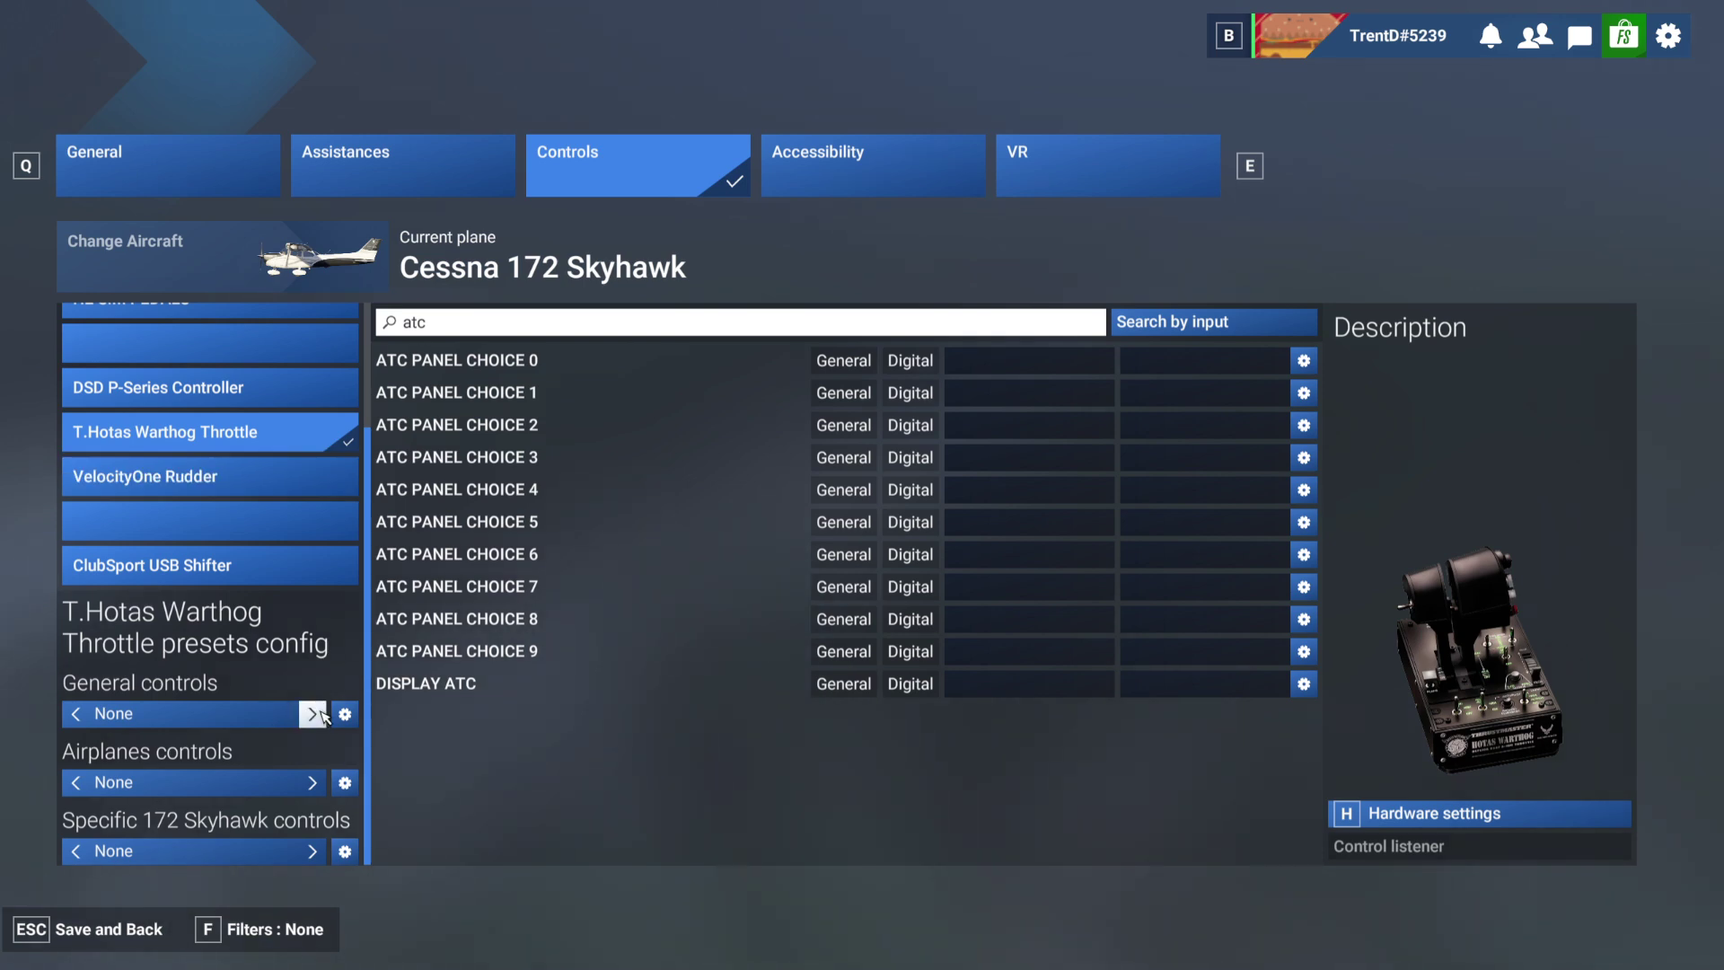
{"action": "left_click", "coordinate": [312, 784]}
{"action": "left_click", "coordinate": [311, 783]}
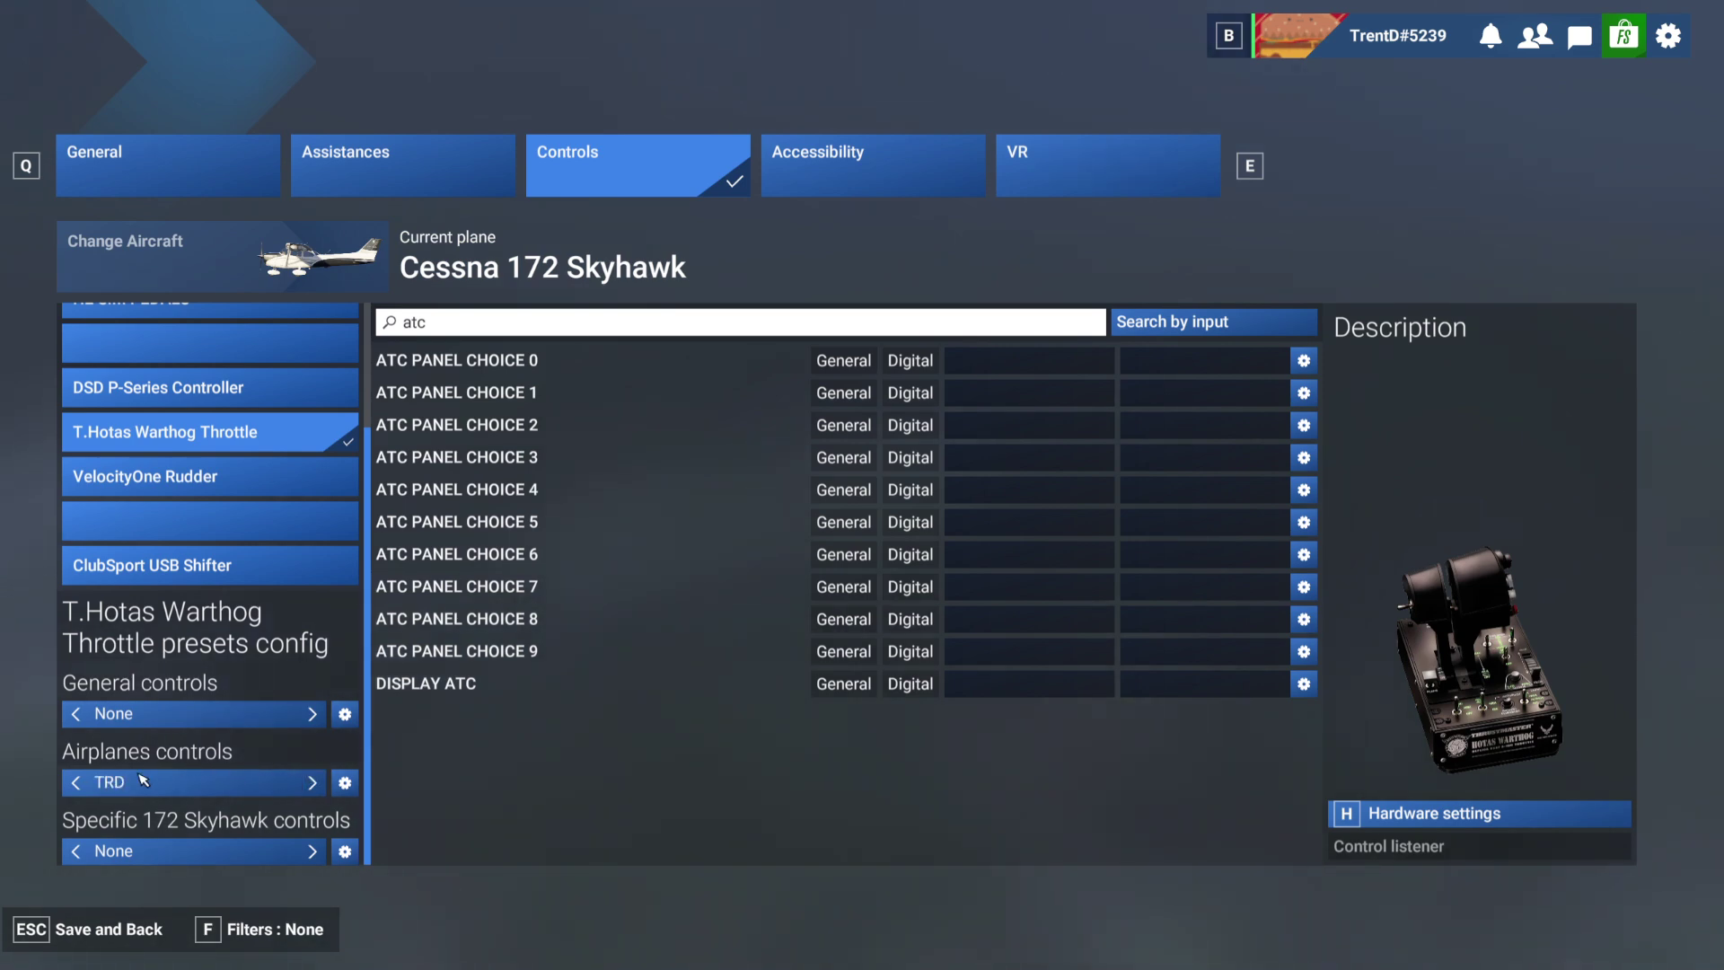
{"action": "left_click", "coordinate": [345, 784]}
{"action": "left_click", "coordinate": [399, 860]}
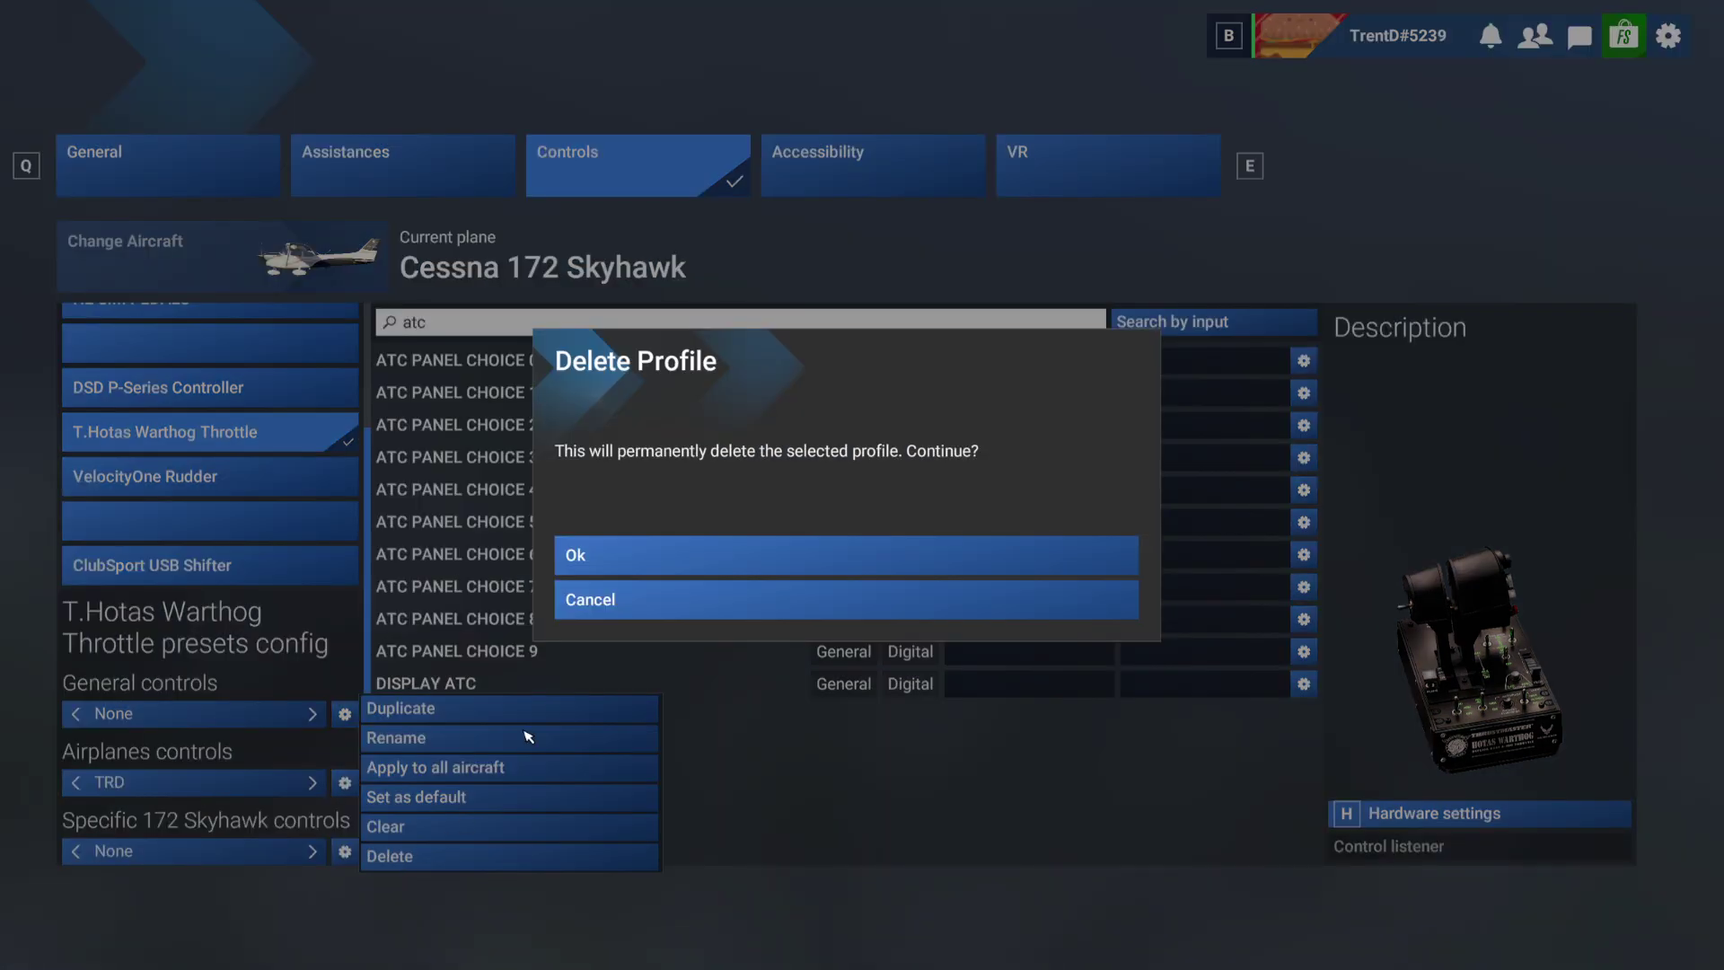
{"action": "left_click", "coordinate": [608, 554]}
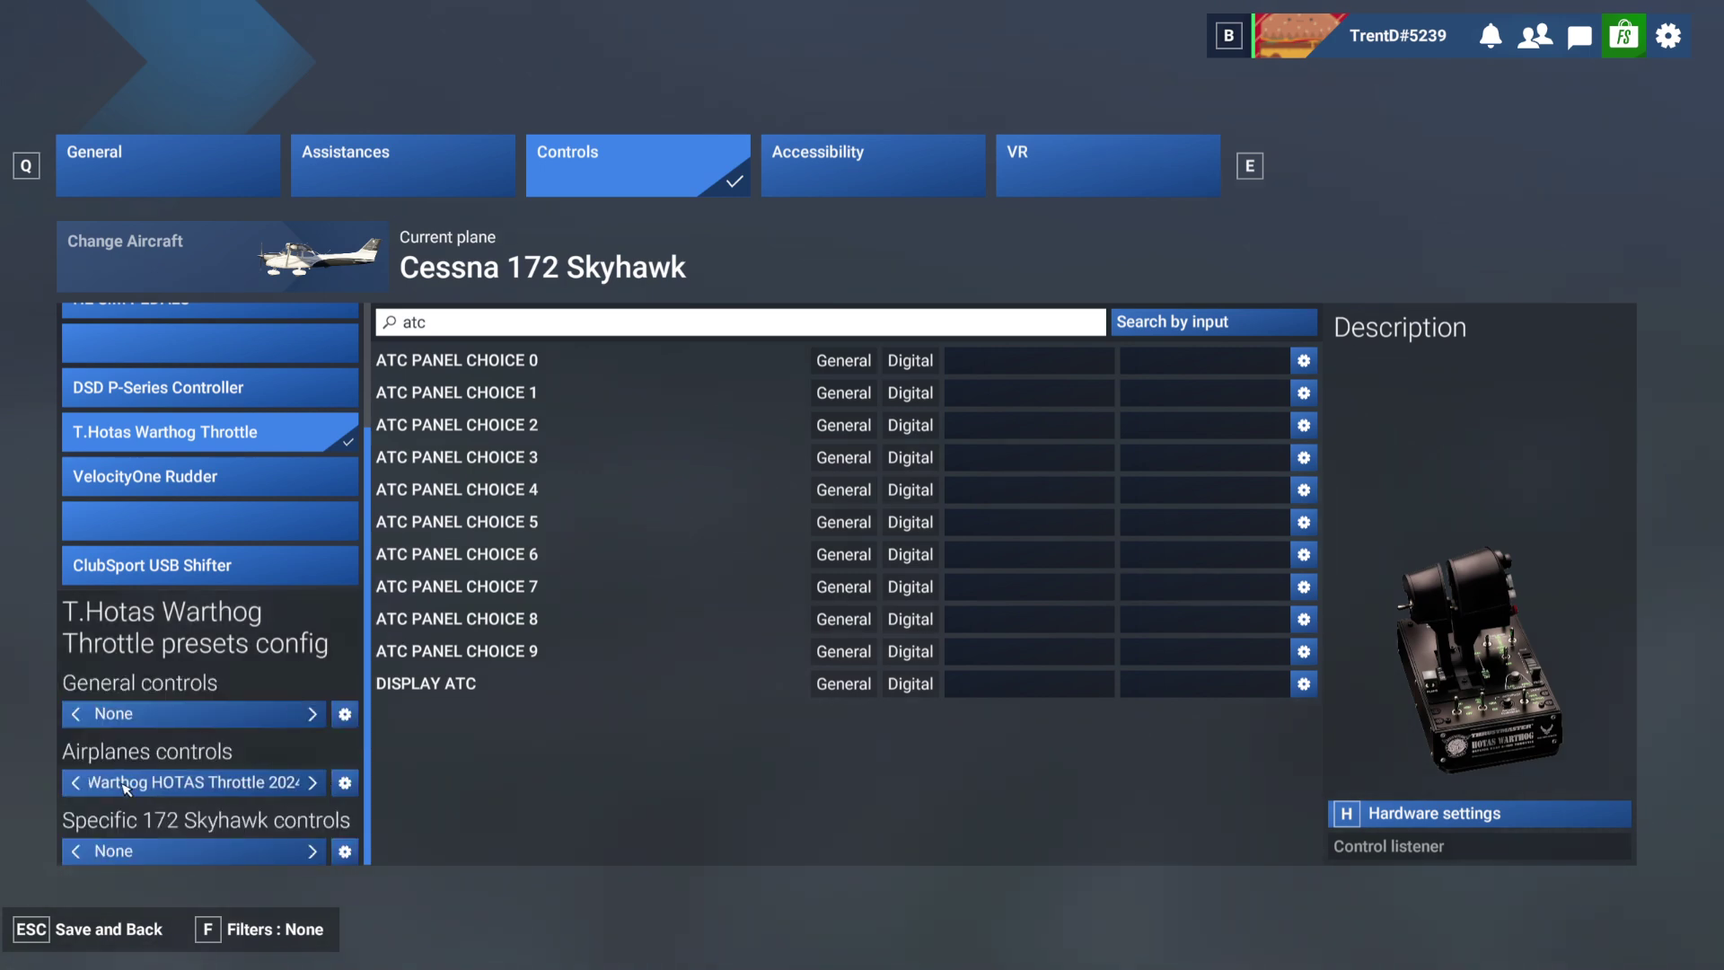
Delete the remaining airplanes preset named TRD from the T.Hotas Warthog Throttle.
{"action": "left_click", "coordinate": [77, 783]}
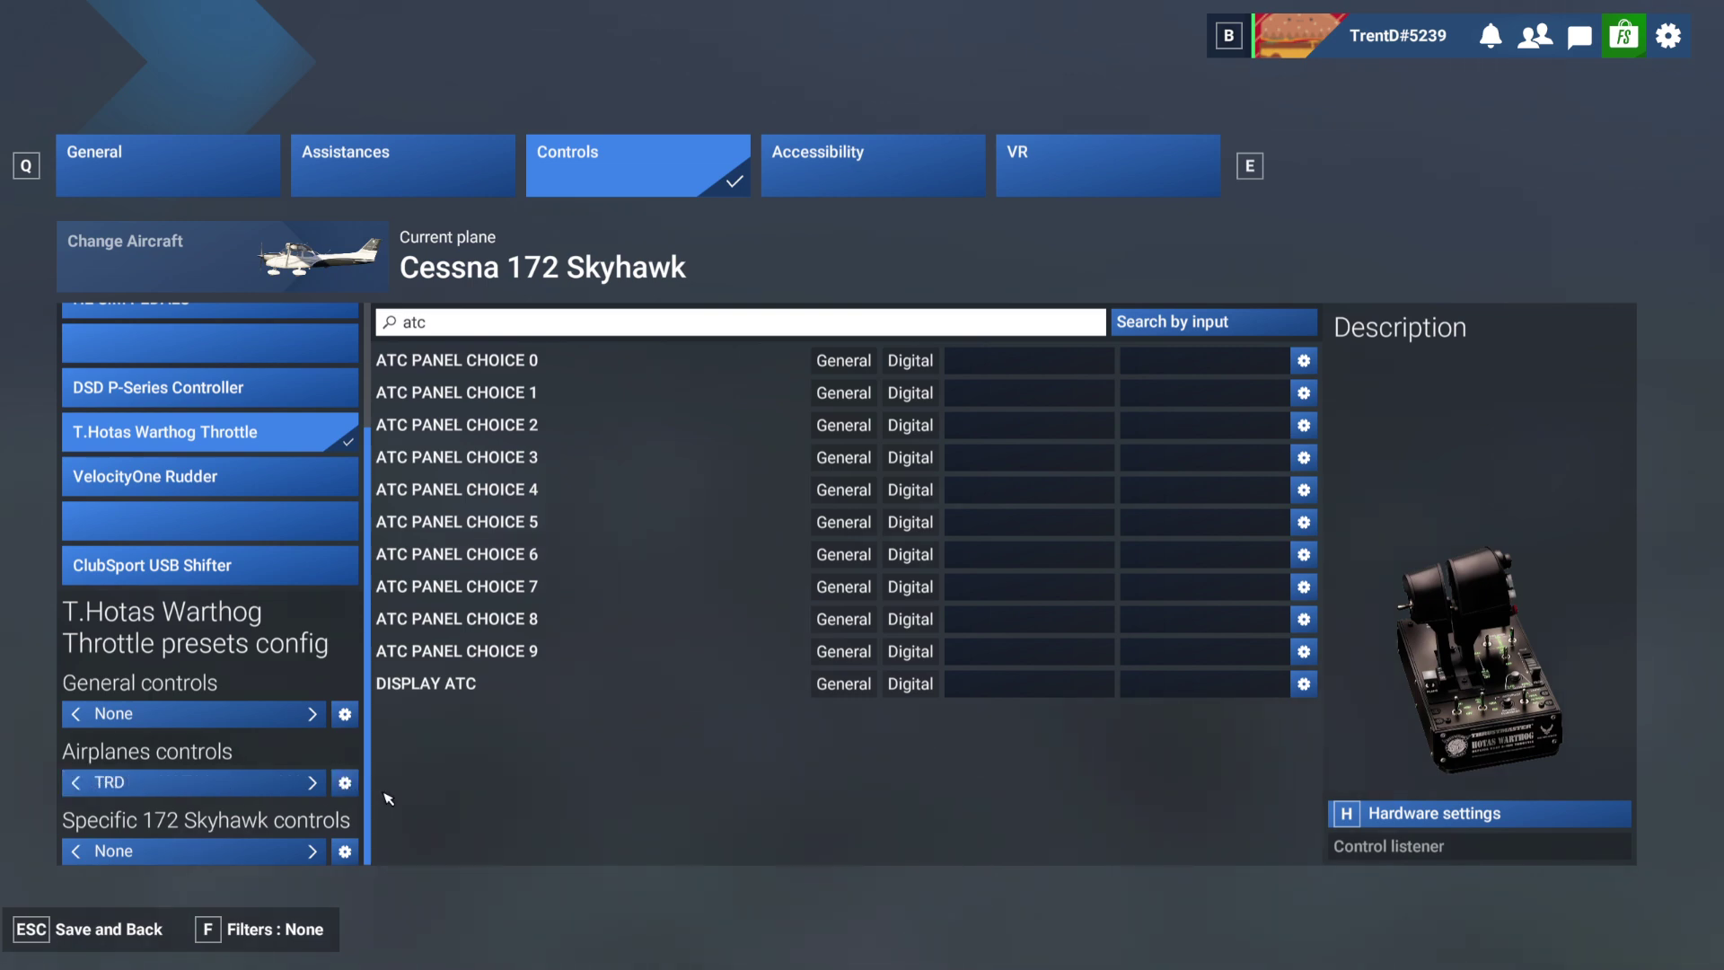
{"action": "left_click", "coordinate": [345, 782]}
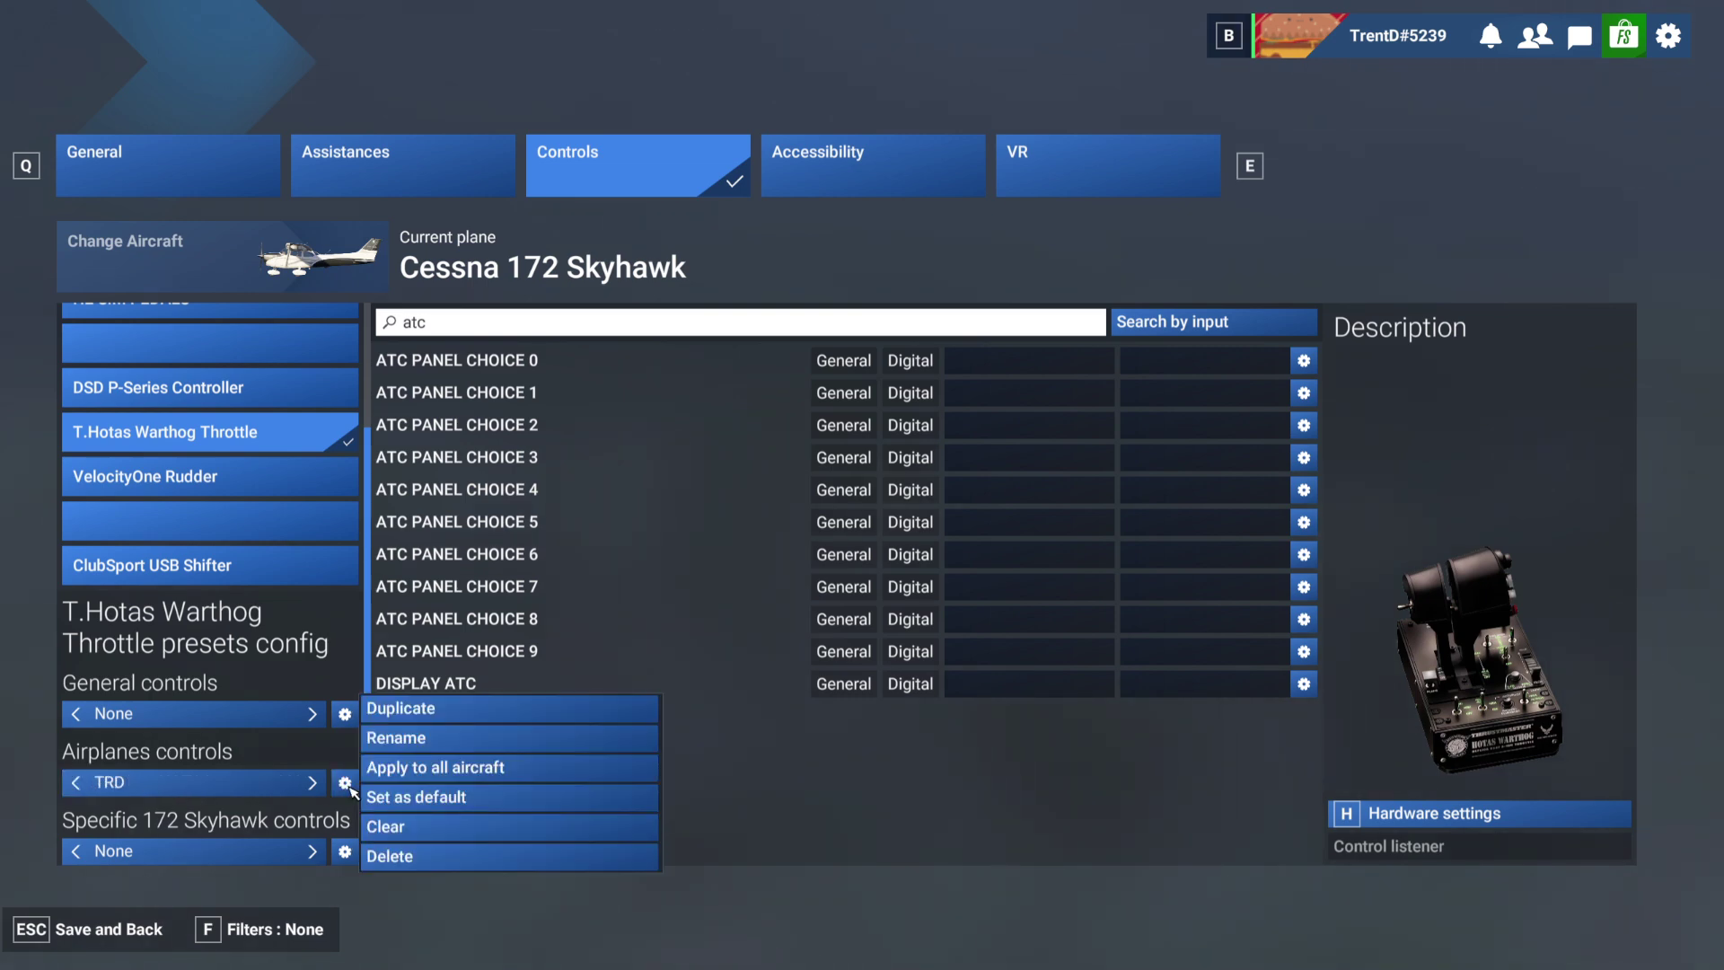
{"action": "left_click", "coordinate": [404, 856]}
{"action": "left_click", "coordinate": [558, 559]}
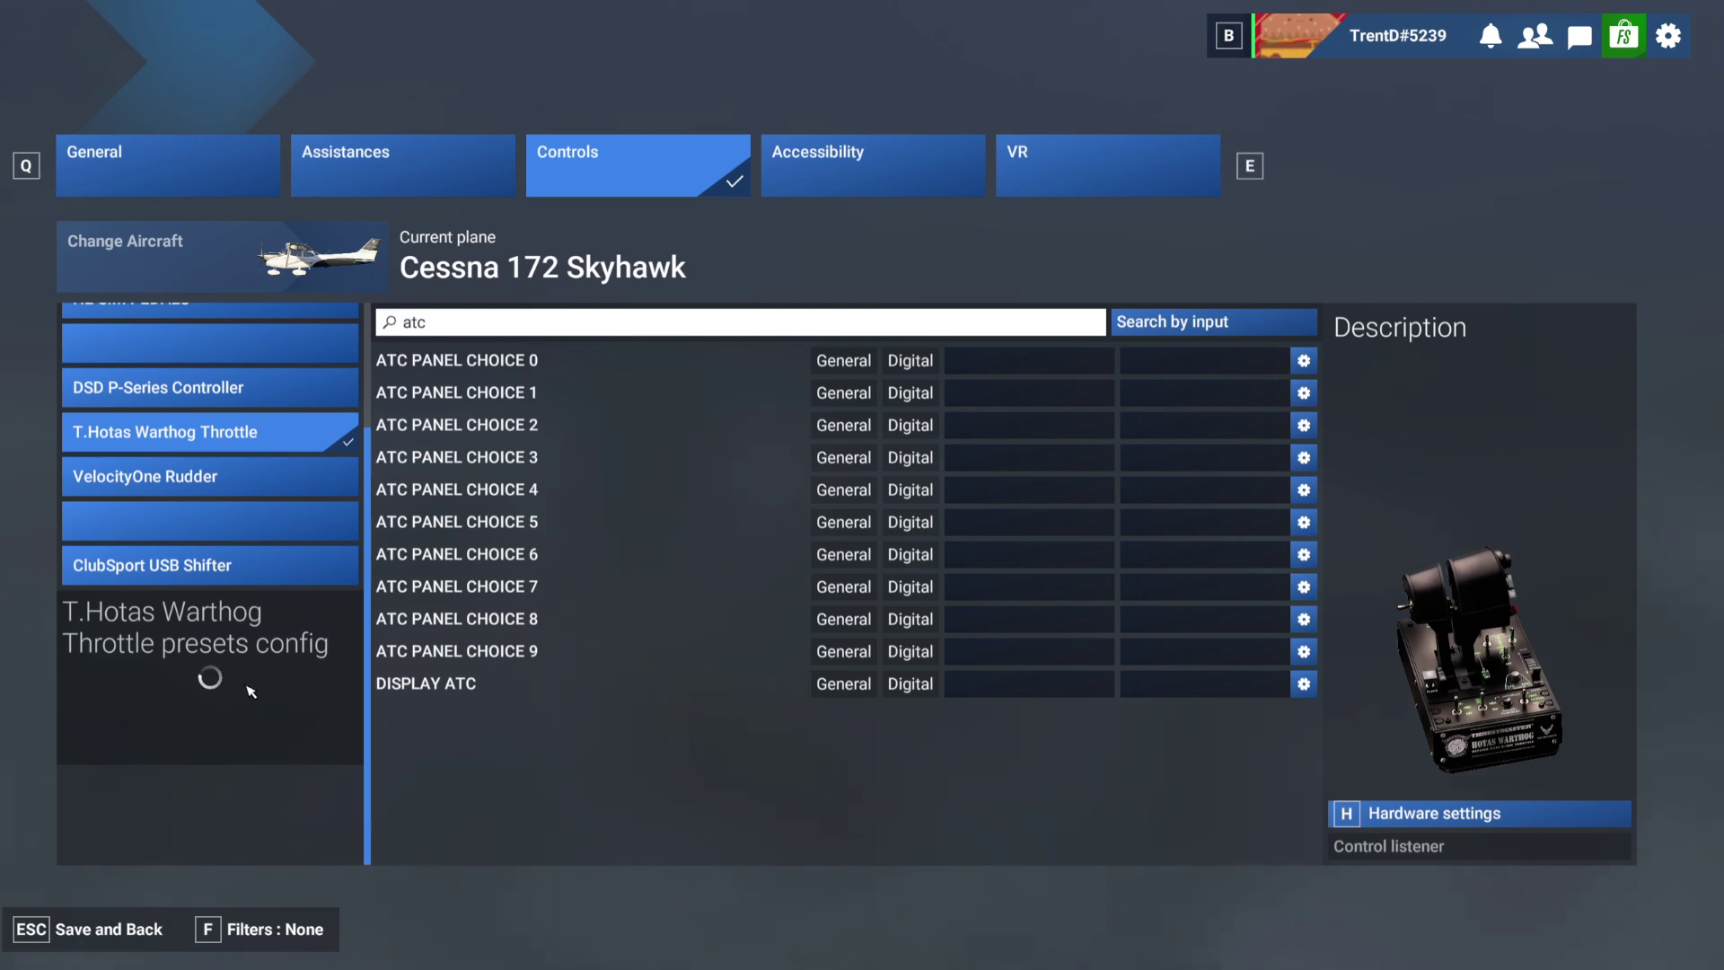
Delete the throttle's custom airplanes preset whose name starts with "My new airplanes profile den".
{"action": "left_click", "coordinate": [77, 783]}
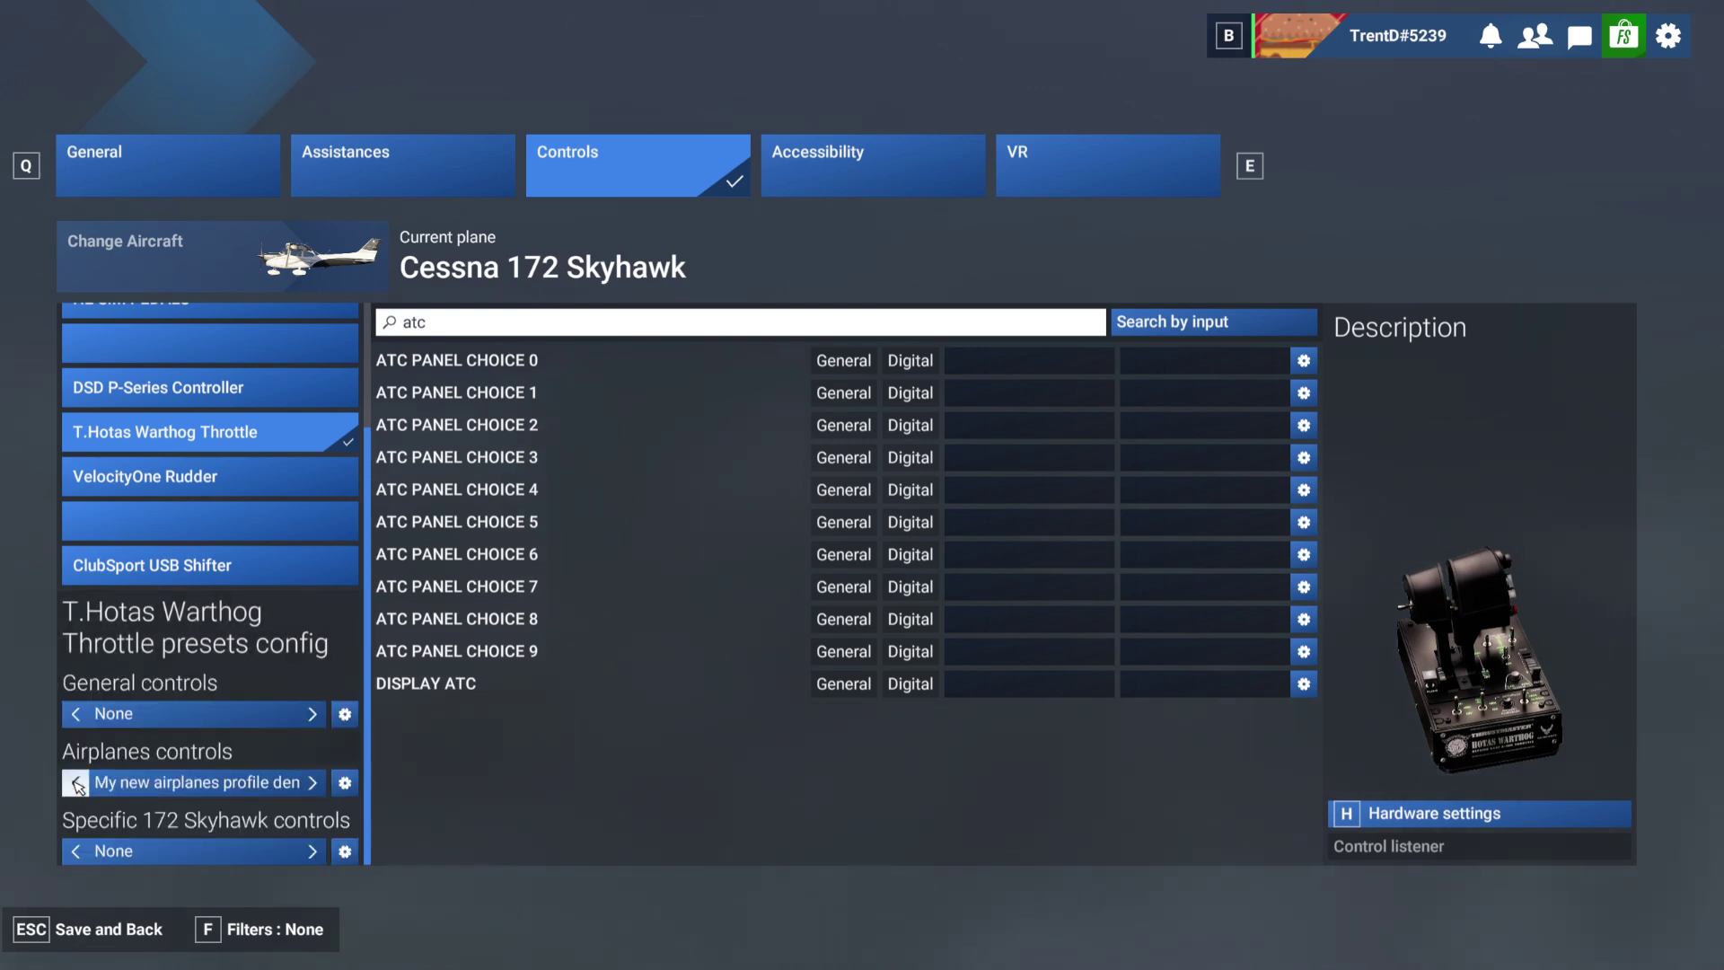
{"action": "left_click", "coordinate": [345, 782]}
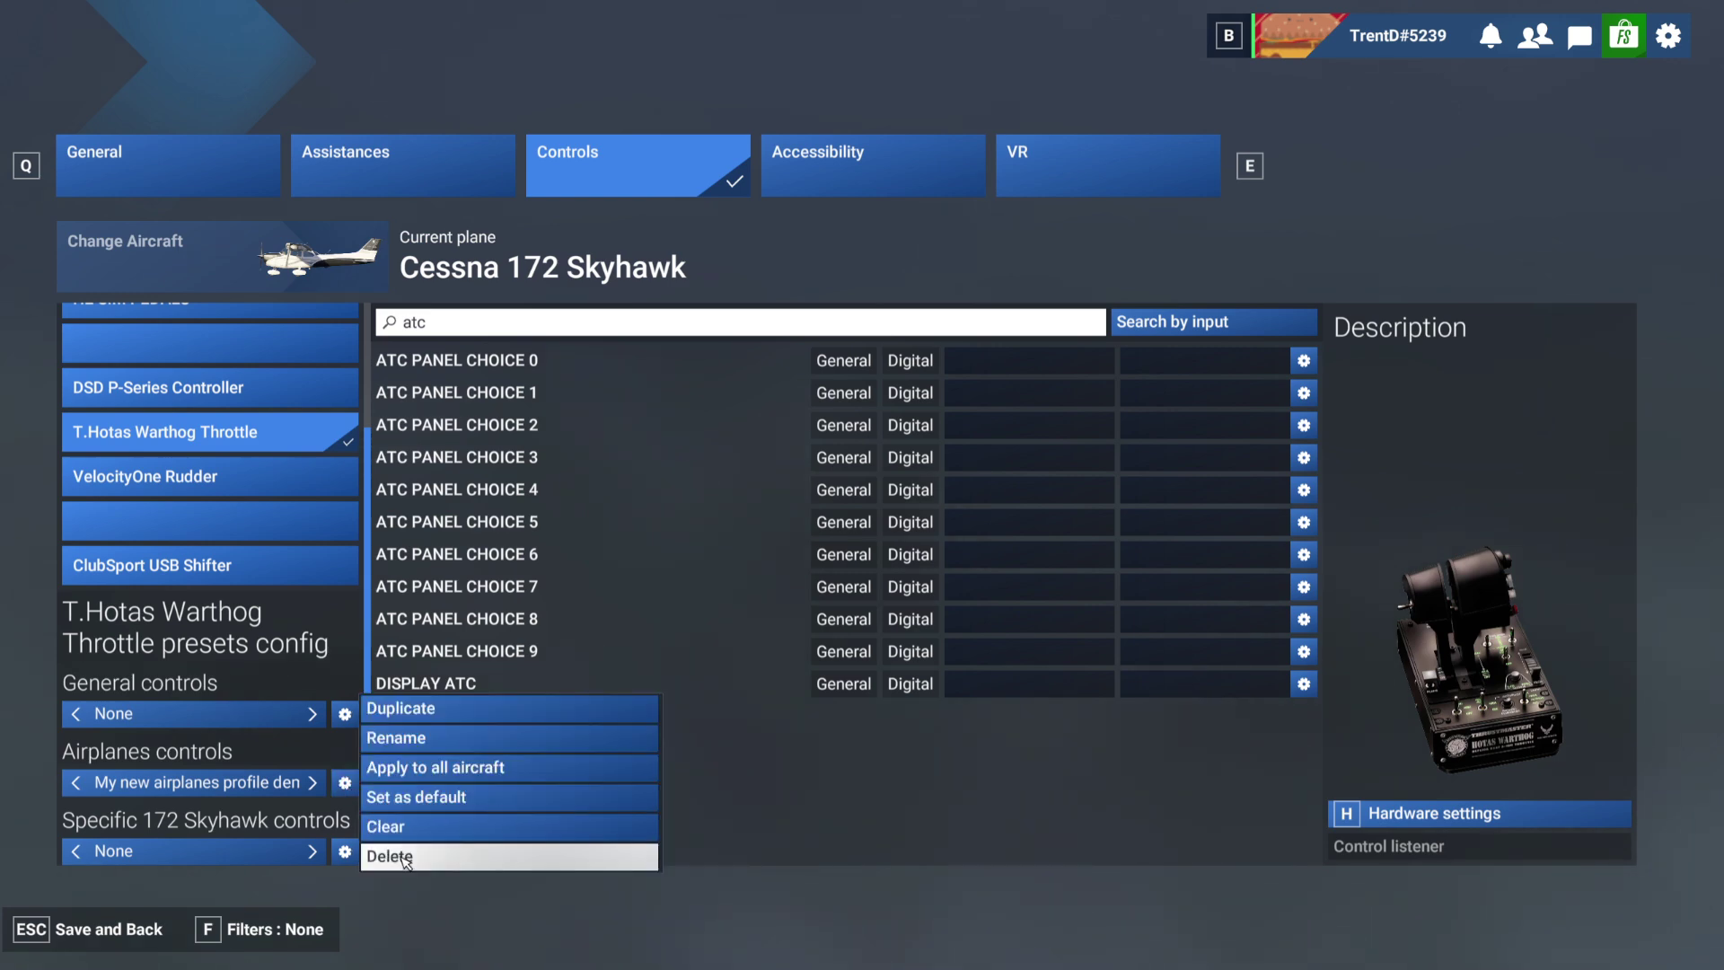
{"action": "left_click", "coordinate": [404, 857]}
{"action": "left_click", "coordinate": [608, 557]}
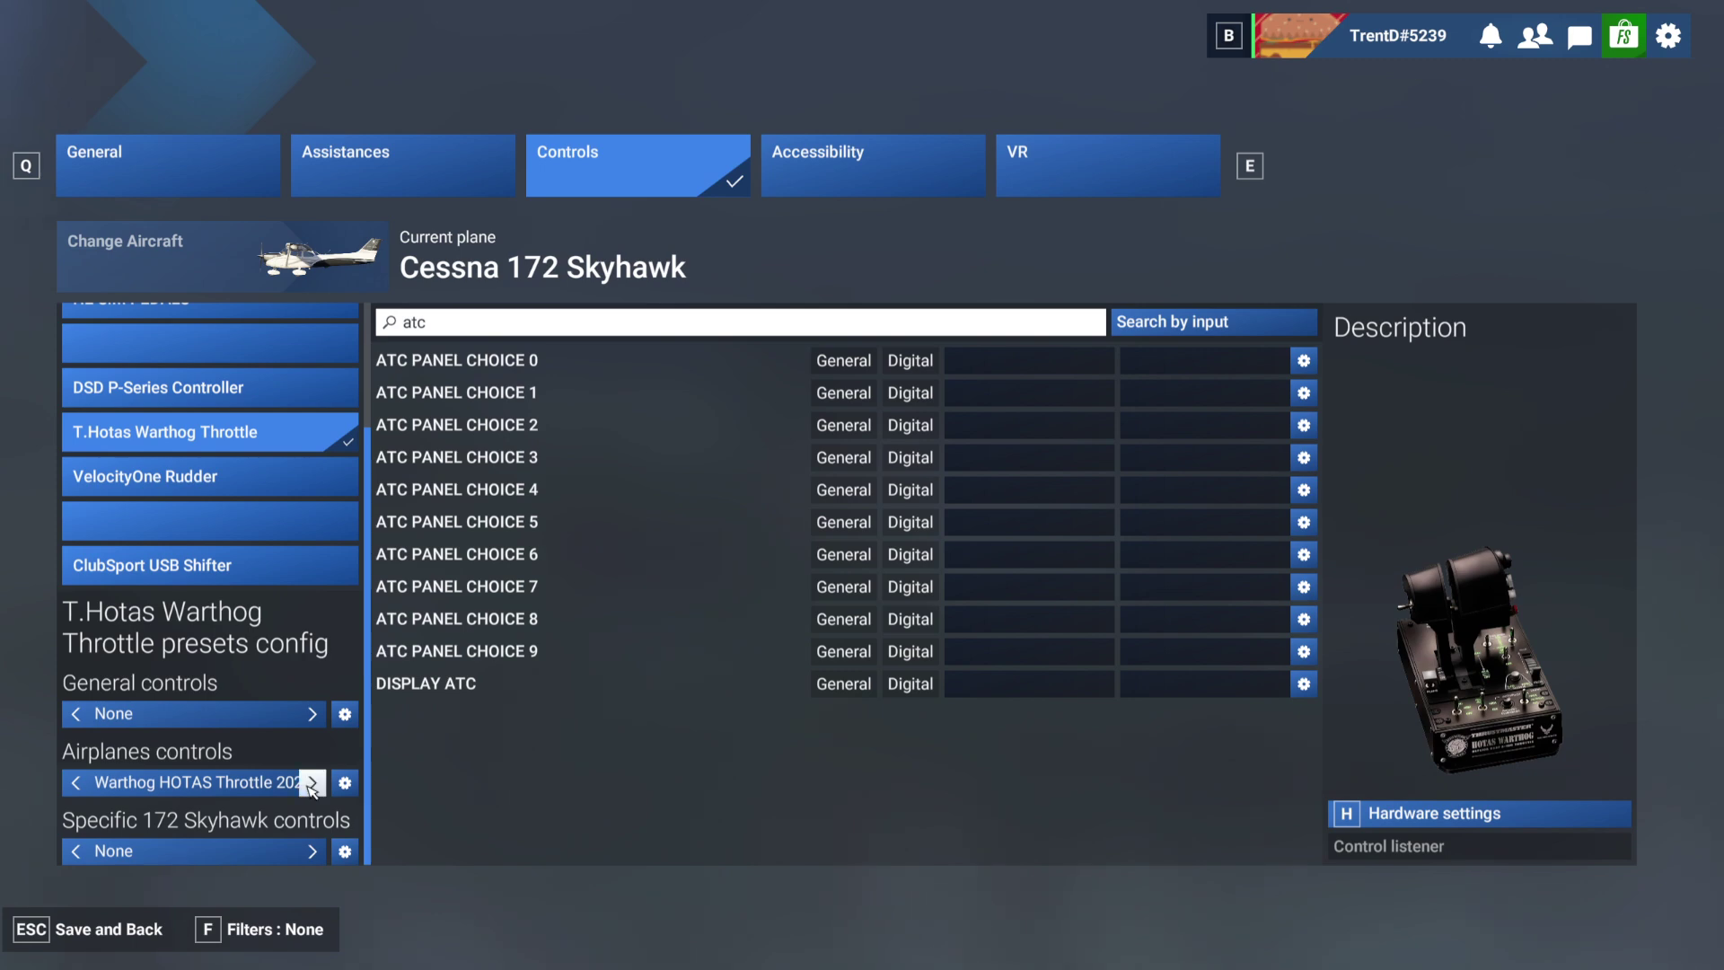
Duplicate the Warthog HOTAS Throttle airplanes preset as "My new airplanes profile axis".
{"action": "left_click", "coordinate": [311, 783]}
{"action": "left_click", "coordinate": [312, 784]}
{"action": "left_click", "coordinate": [312, 783]}
{"action": "left_click", "coordinate": [311, 784]}
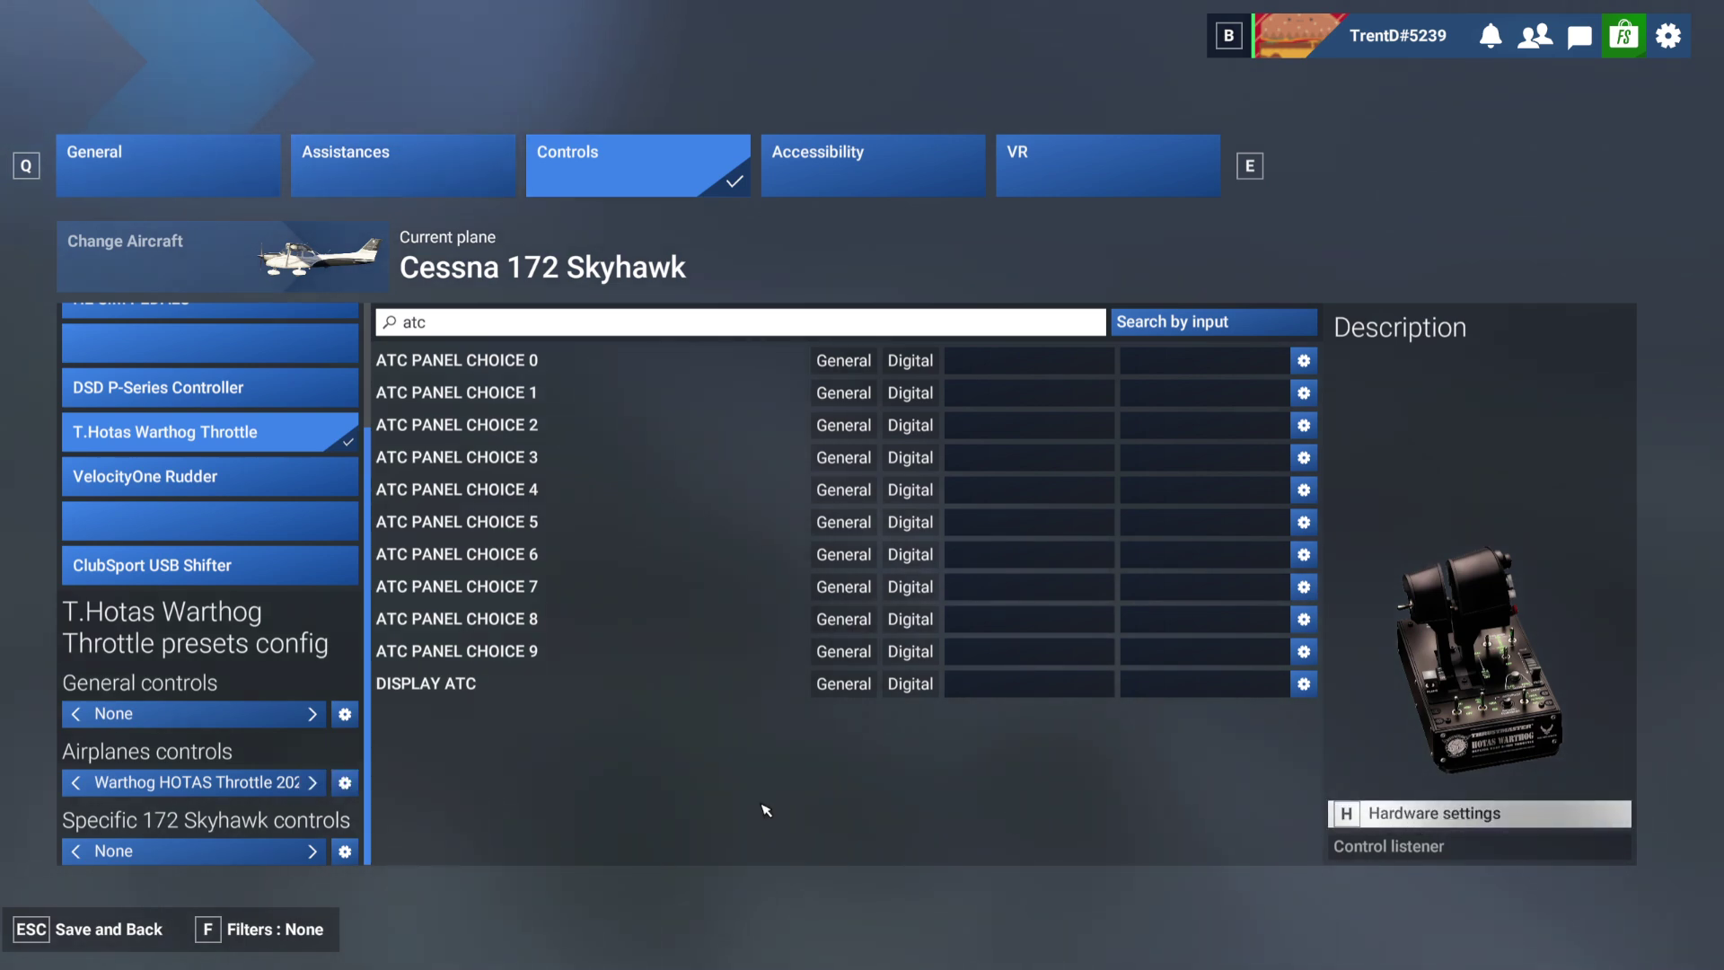
{"action": "left_click", "coordinate": [344, 782]}
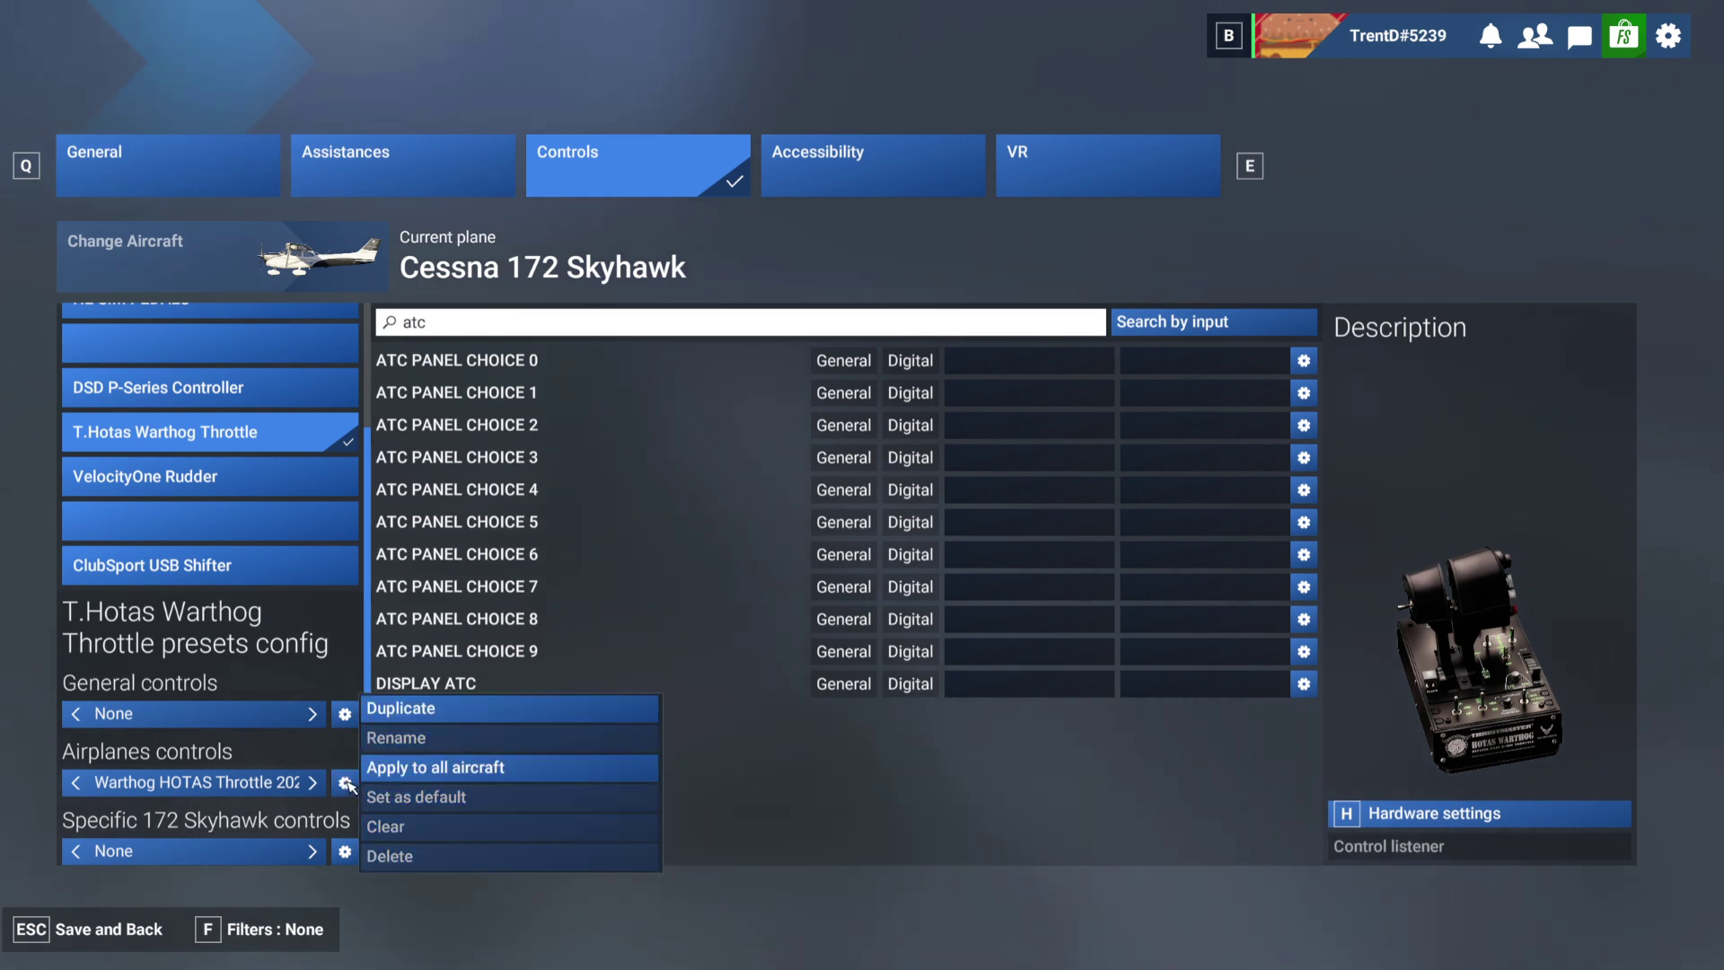
{"action": "left_click", "coordinate": [424, 710]}
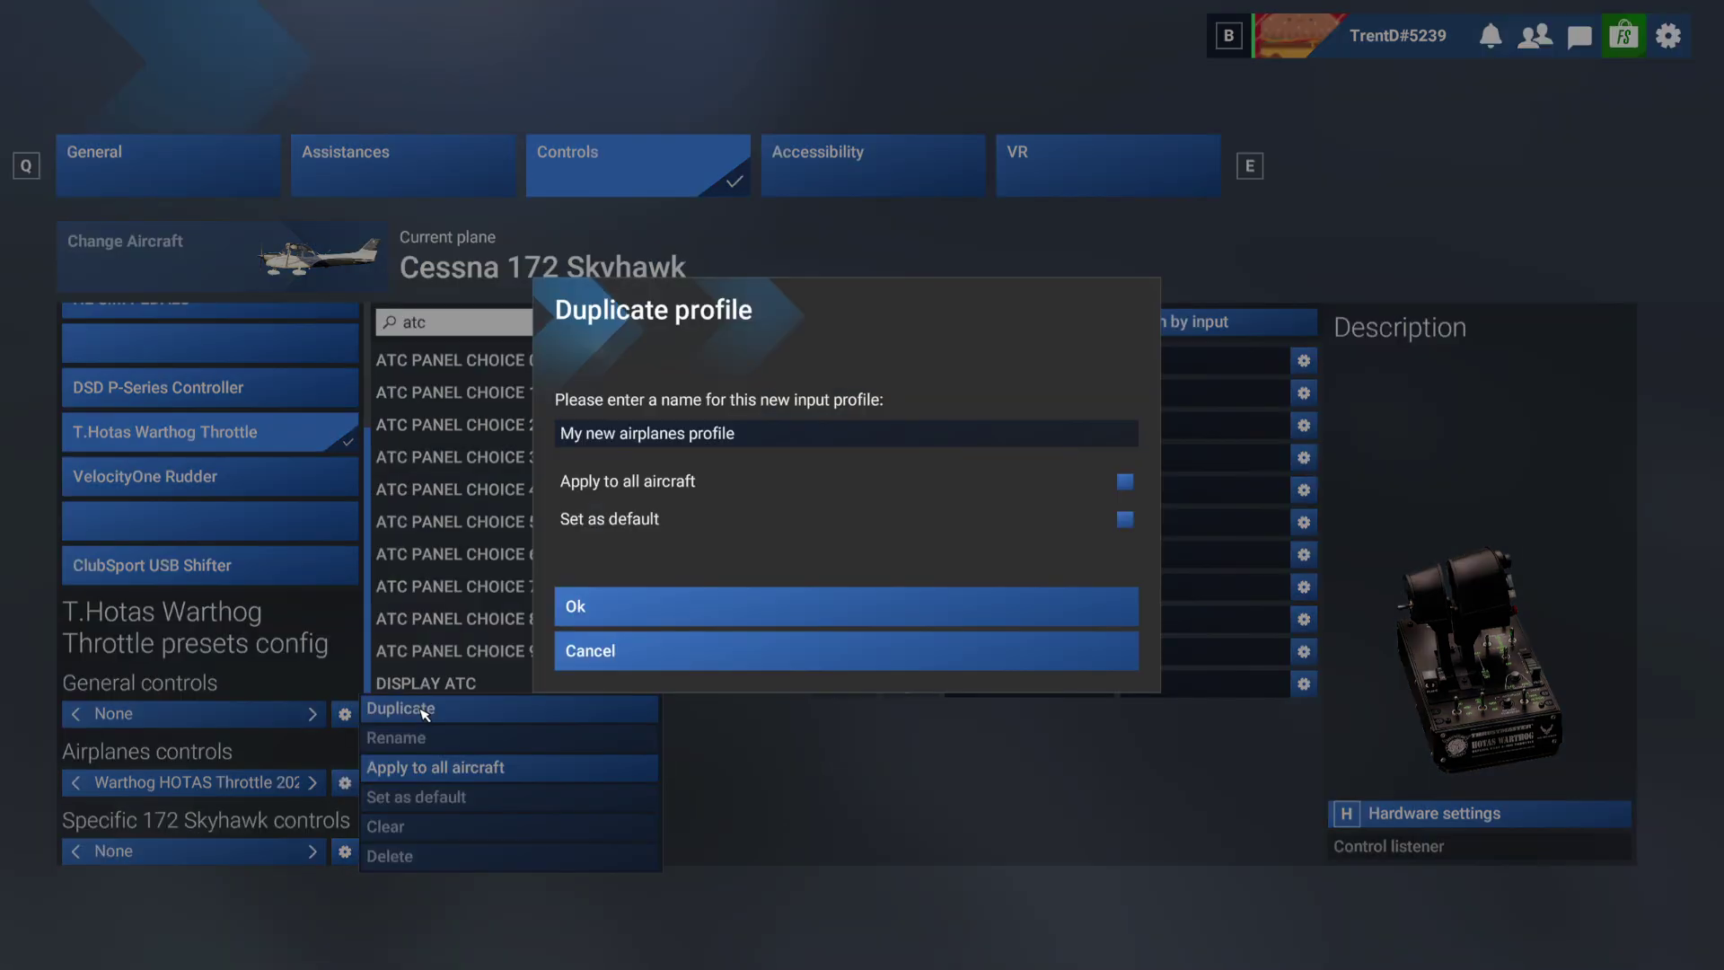
{"action": "left_click", "coordinate": [765, 434]}
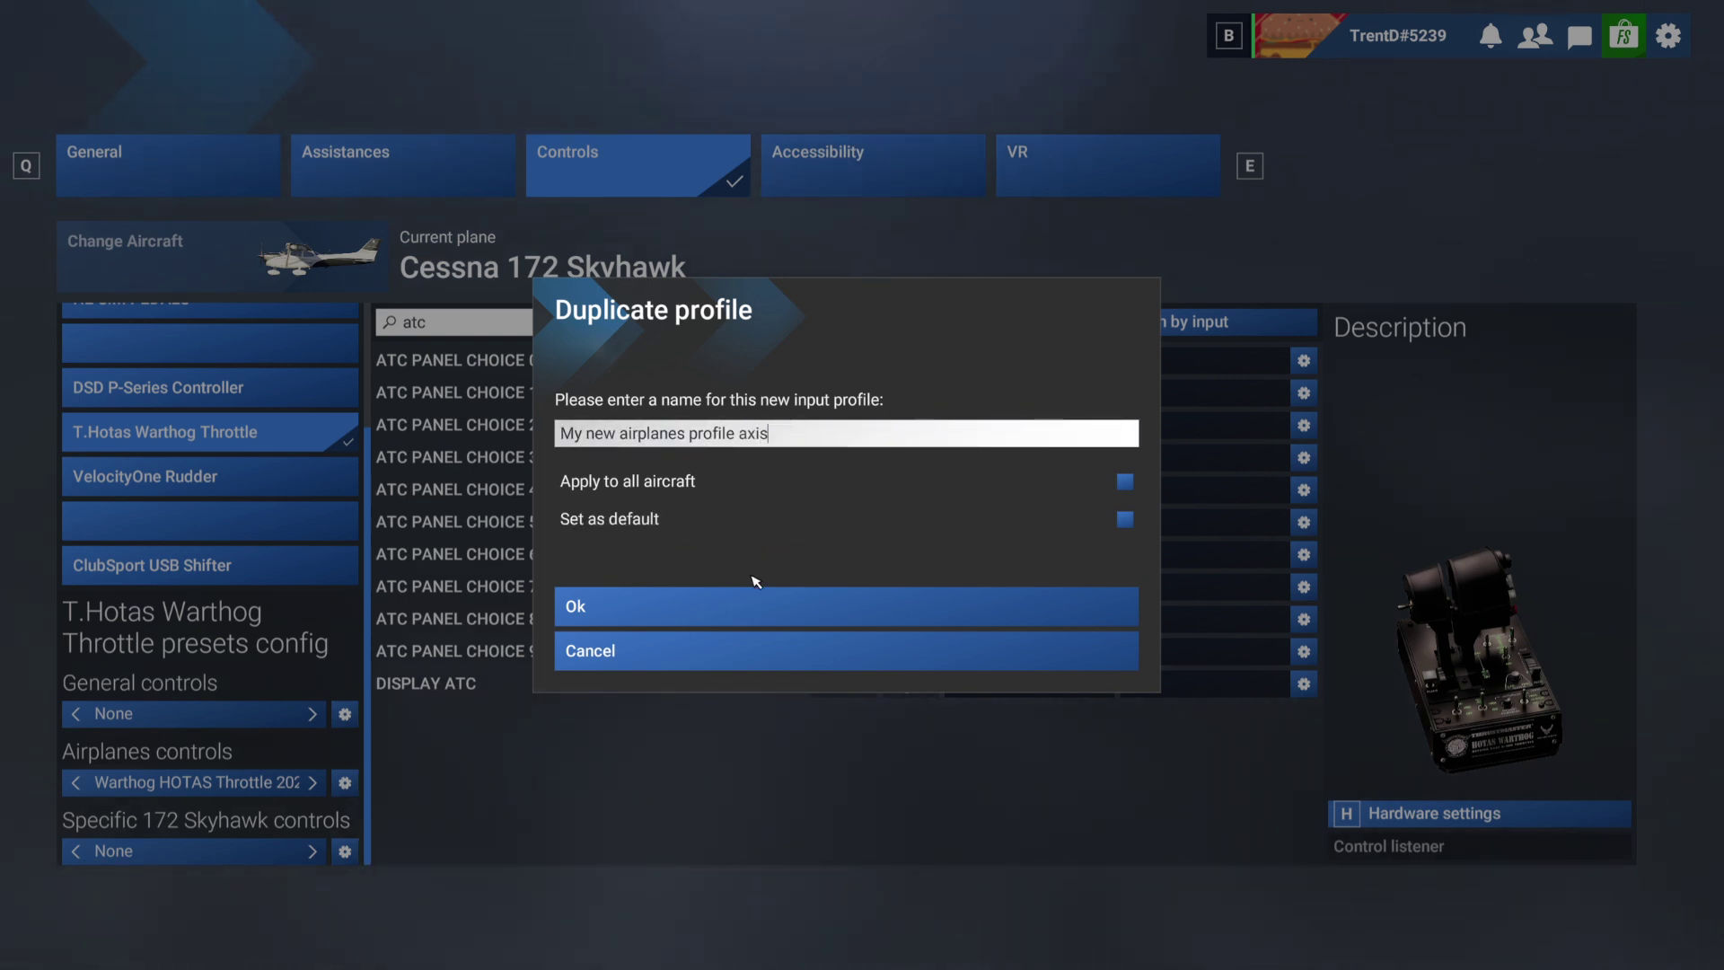
{"action": "left_click", "coordinate": [691, 609]}
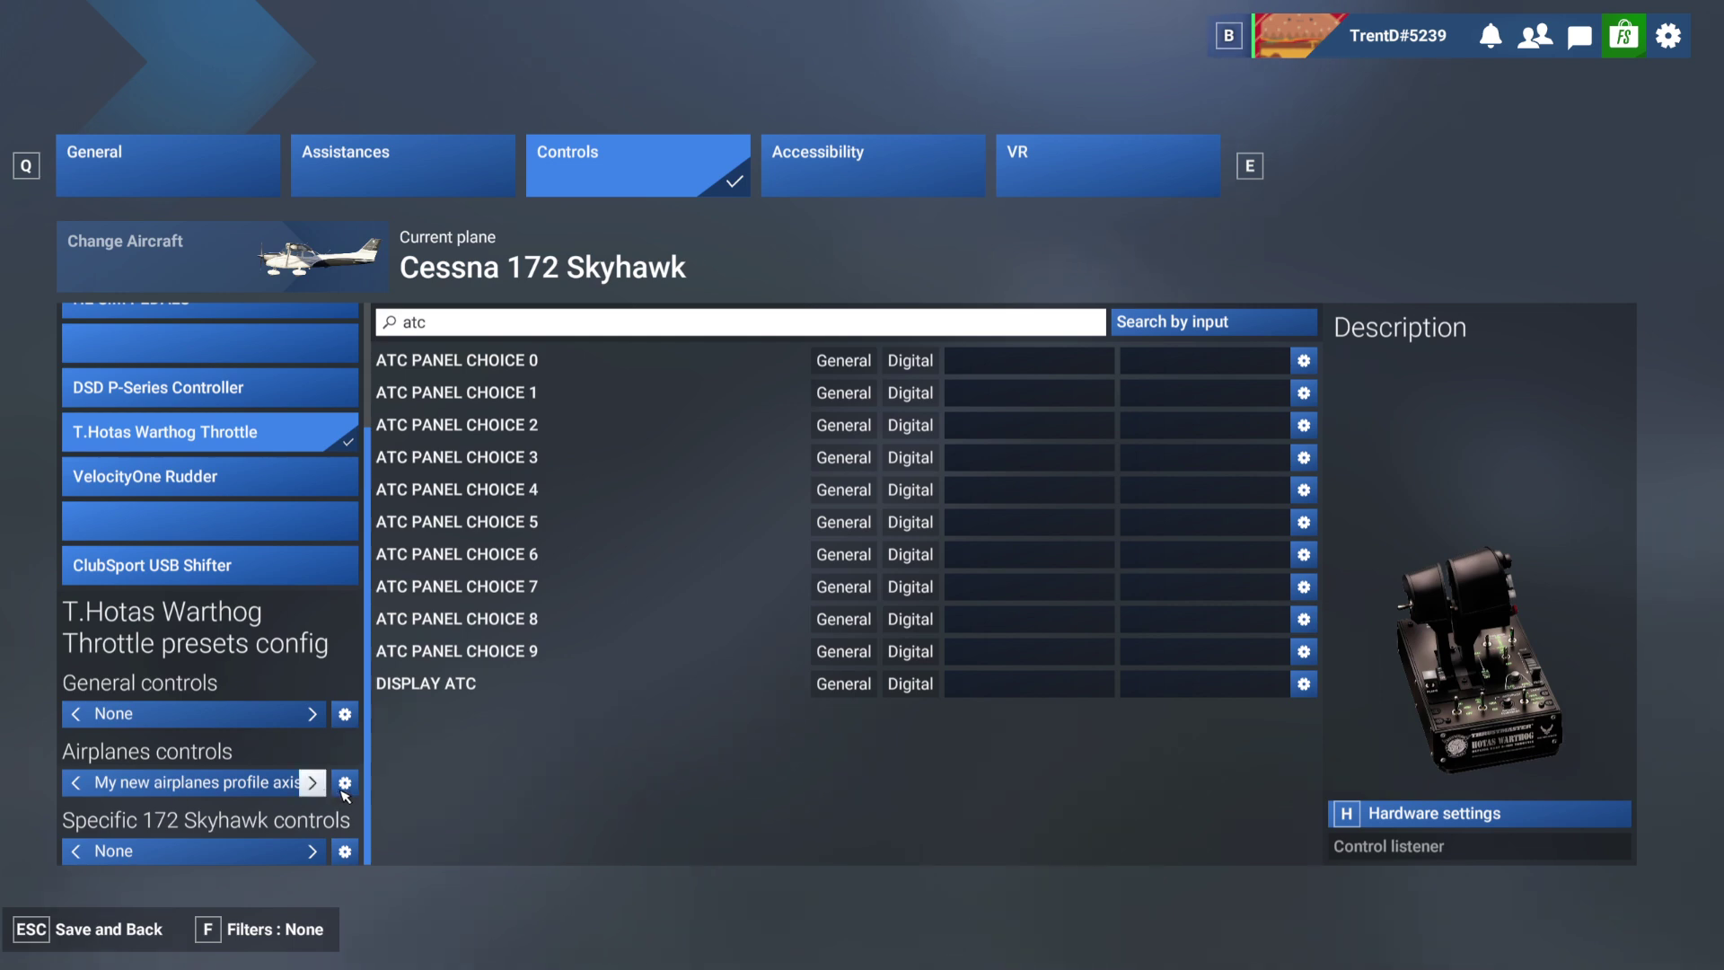
Try Sensitivity + values of -0.35, -0.15 and -0.1 for the throttle's JOYSTICK LAXIS X, cancelling the profile duplication each time.
{"action": "left_click", "coordinate": [1413, 815]}
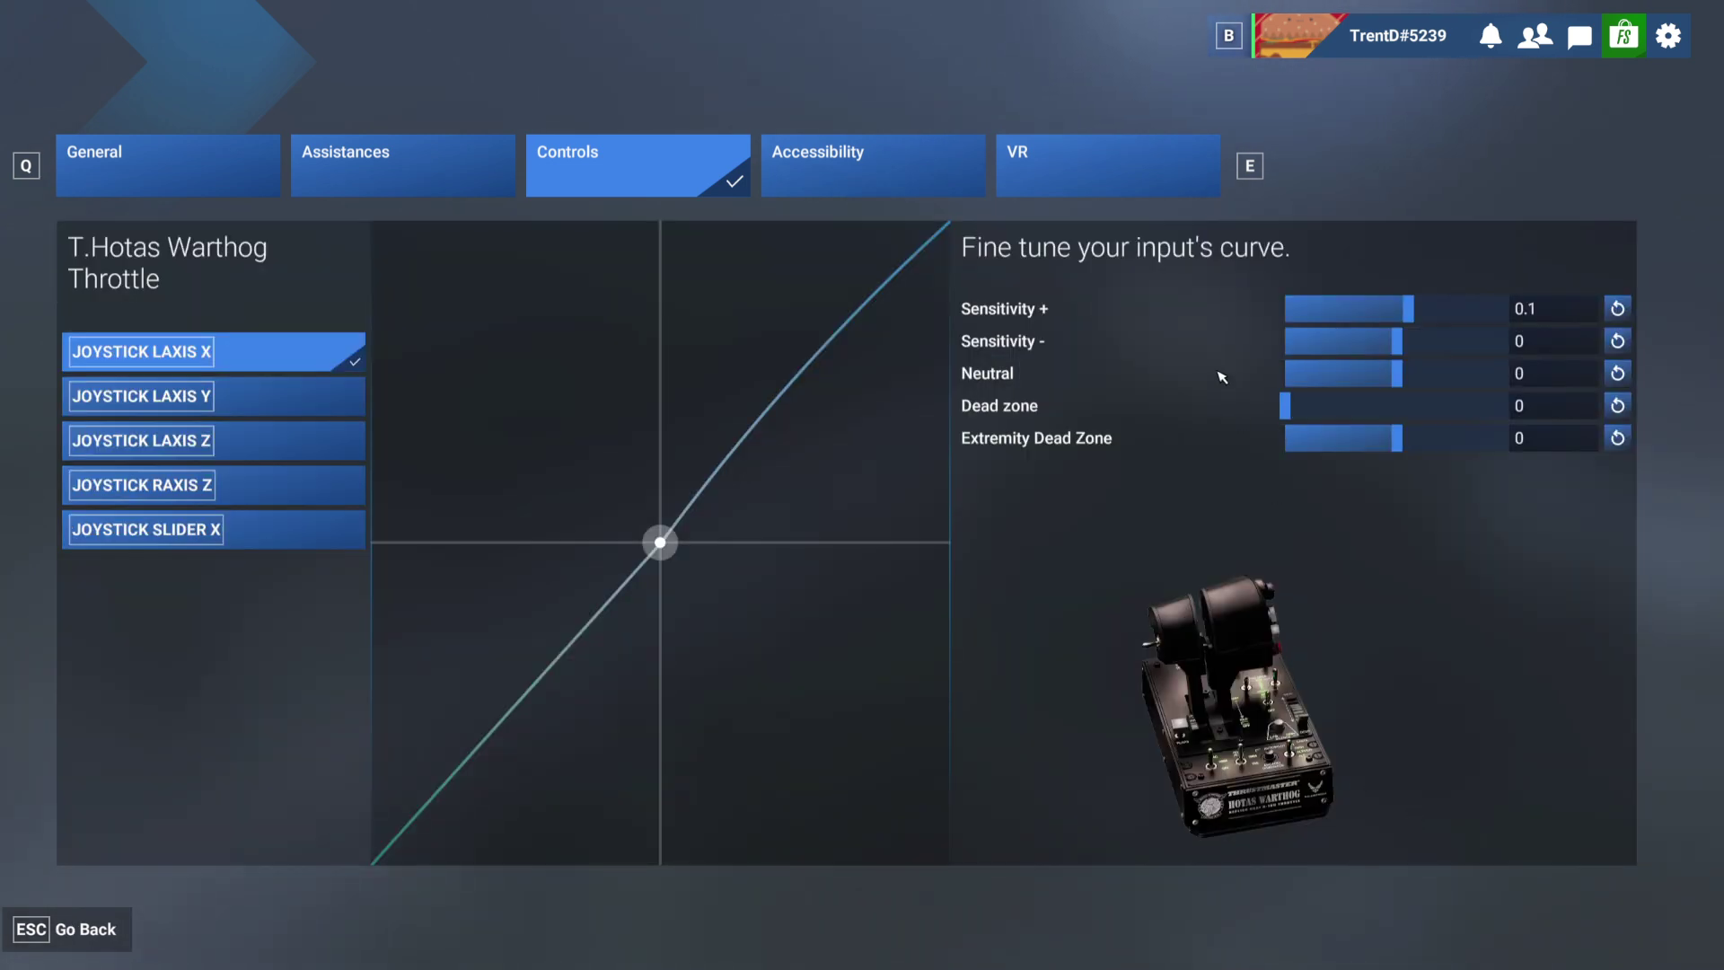
{"action": "left_click", "coordinate": [1356, 311]}
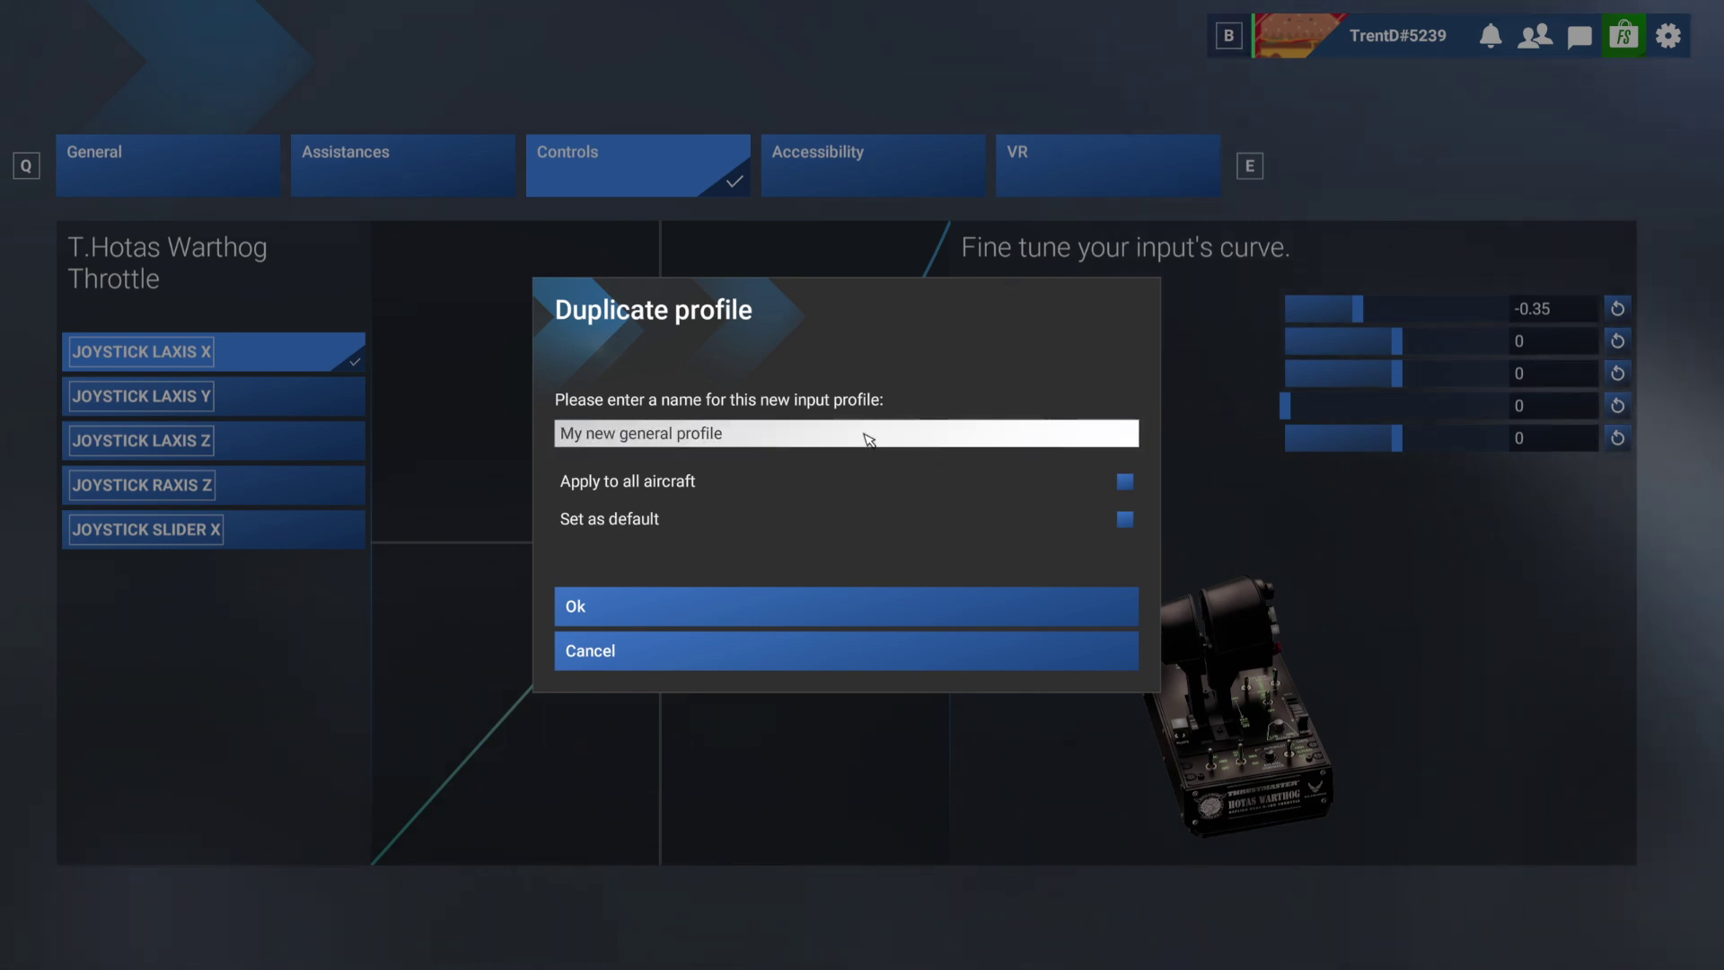
{"action": "left_click", "coordinate": [727, 656]}
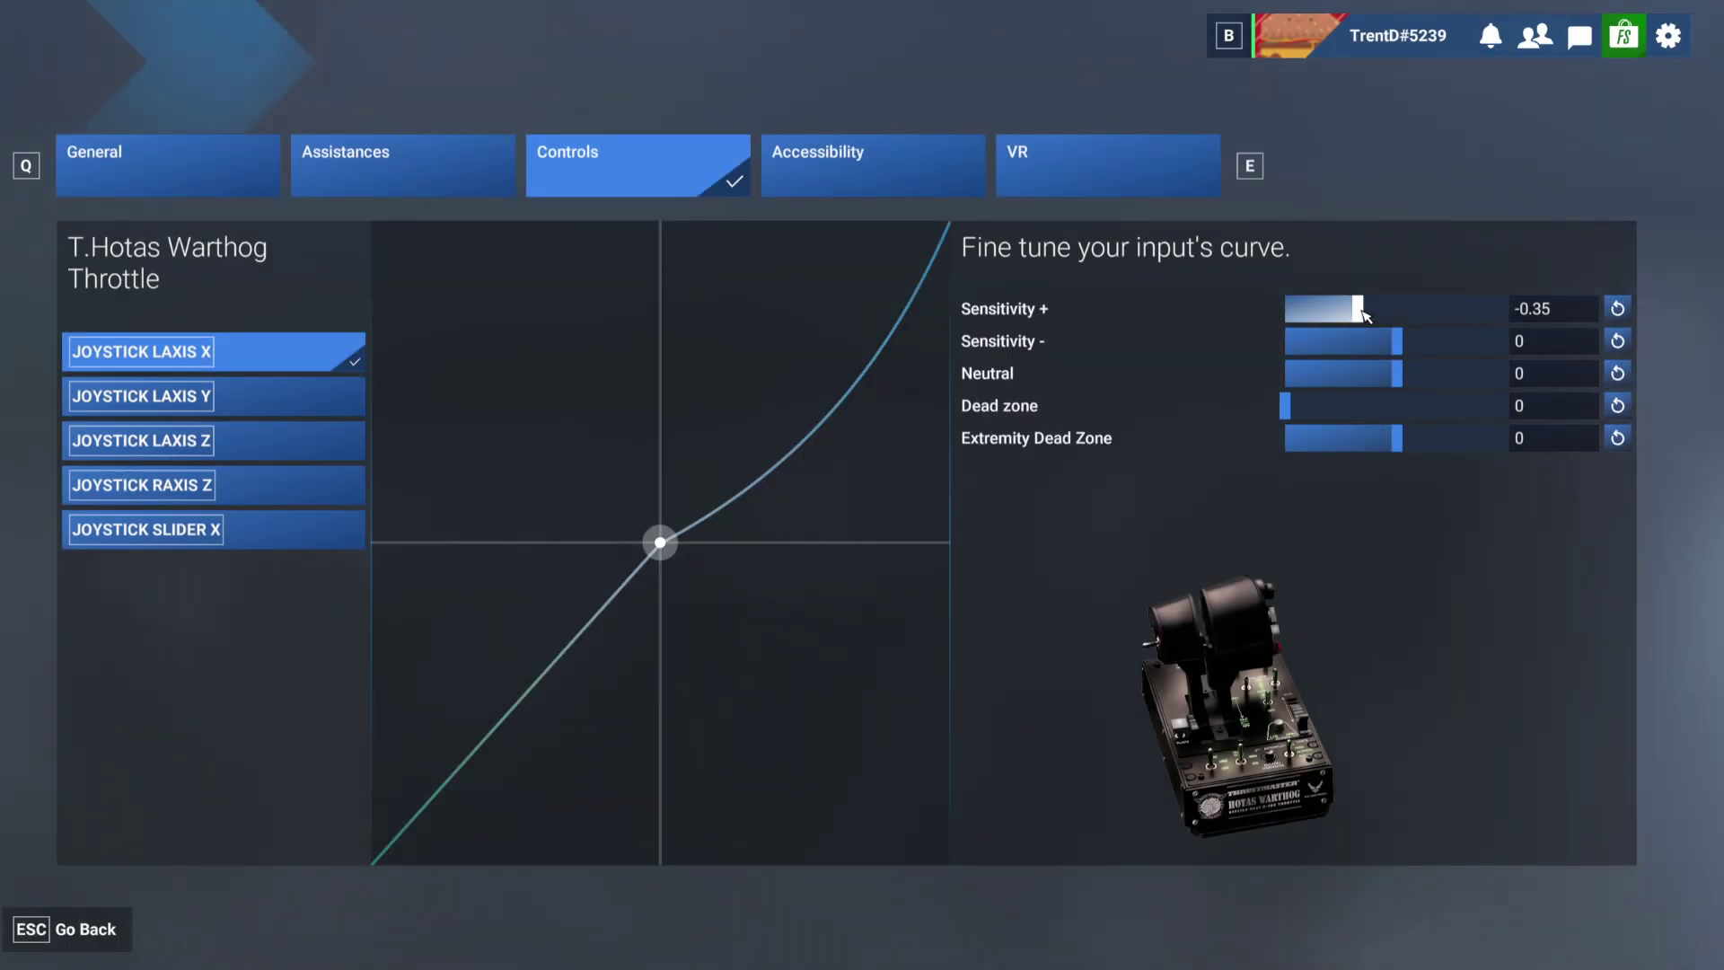
{"action": "left_click_drag", "start_coordinate": [1358, 305], "coordinate": [1404, 316]}
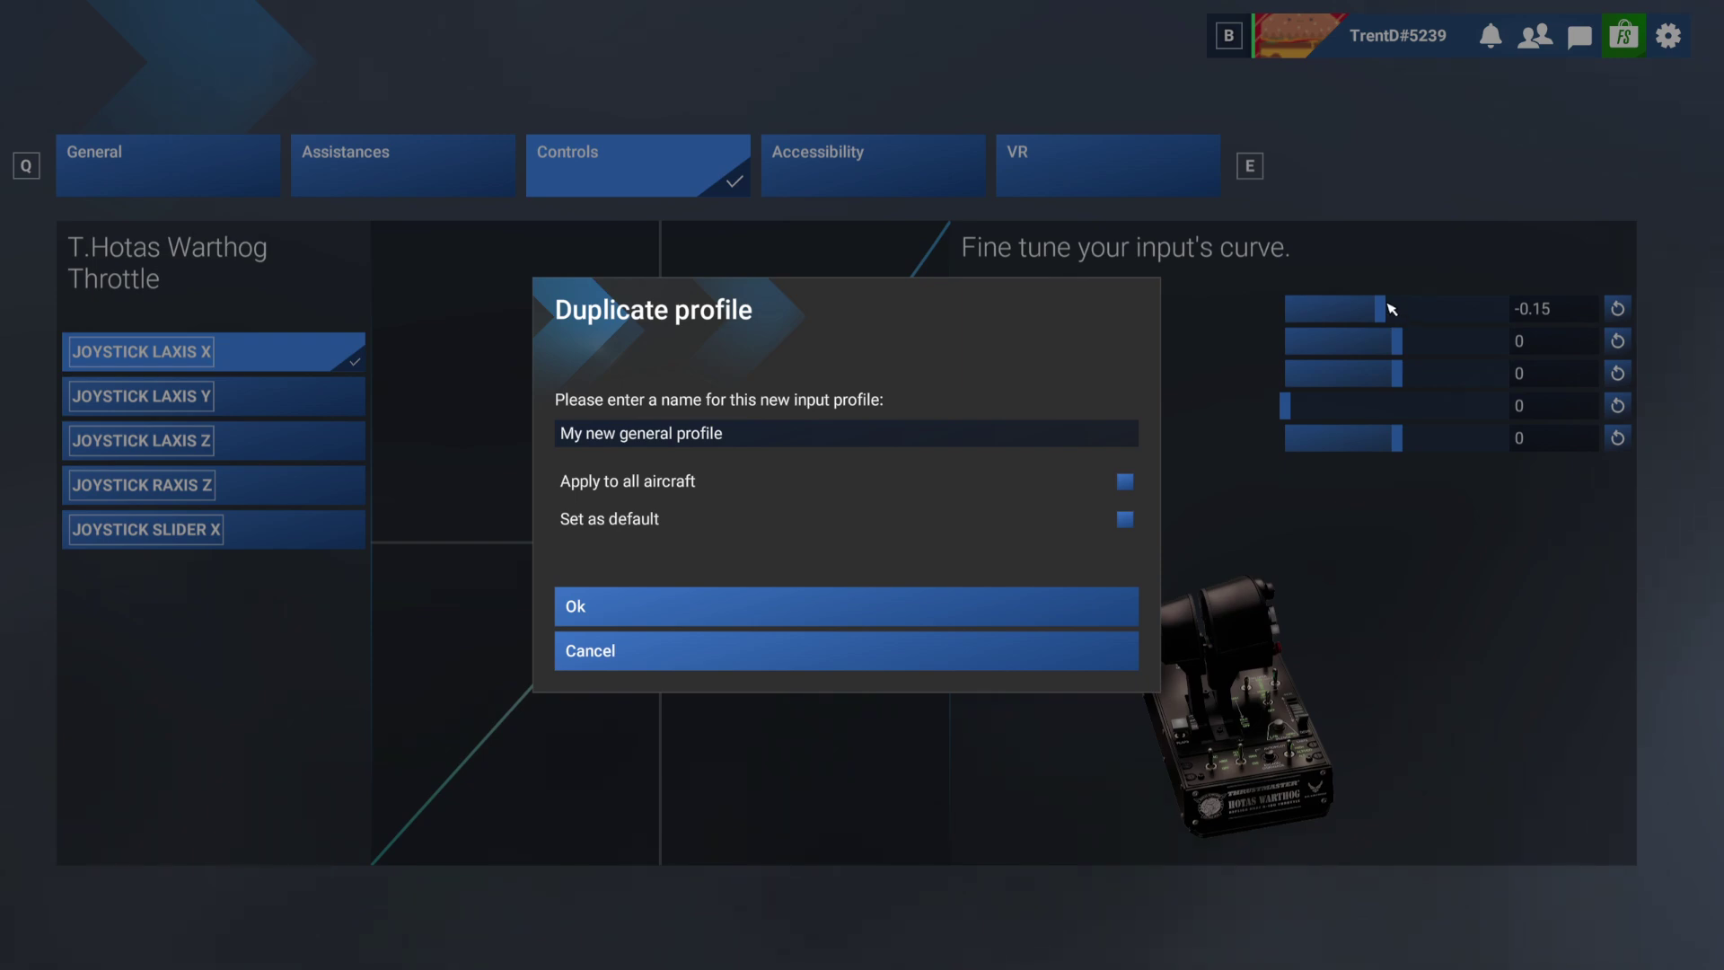
{"action": "left_click", "coordinate": [1015, 648]}
{"action": "left_click_drag", "start_coordinate": [1391, 325], "coordinate": [1397, 321]}
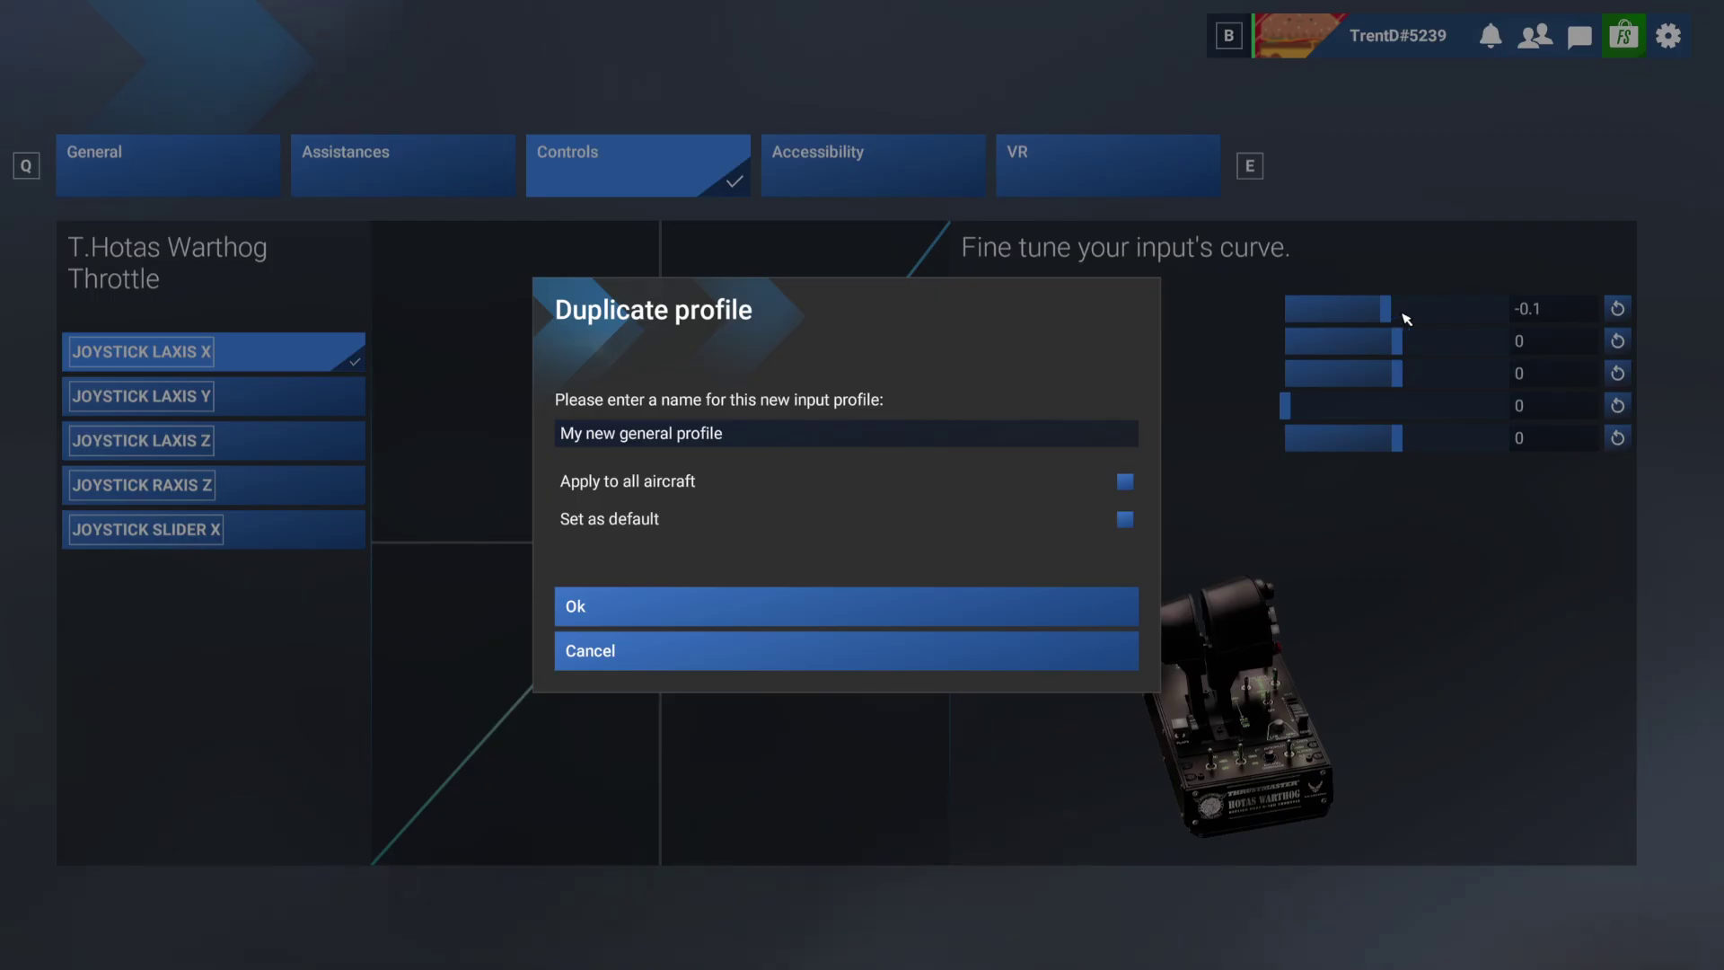
{"action": "left_click", "coordinate": [1042, 661]}
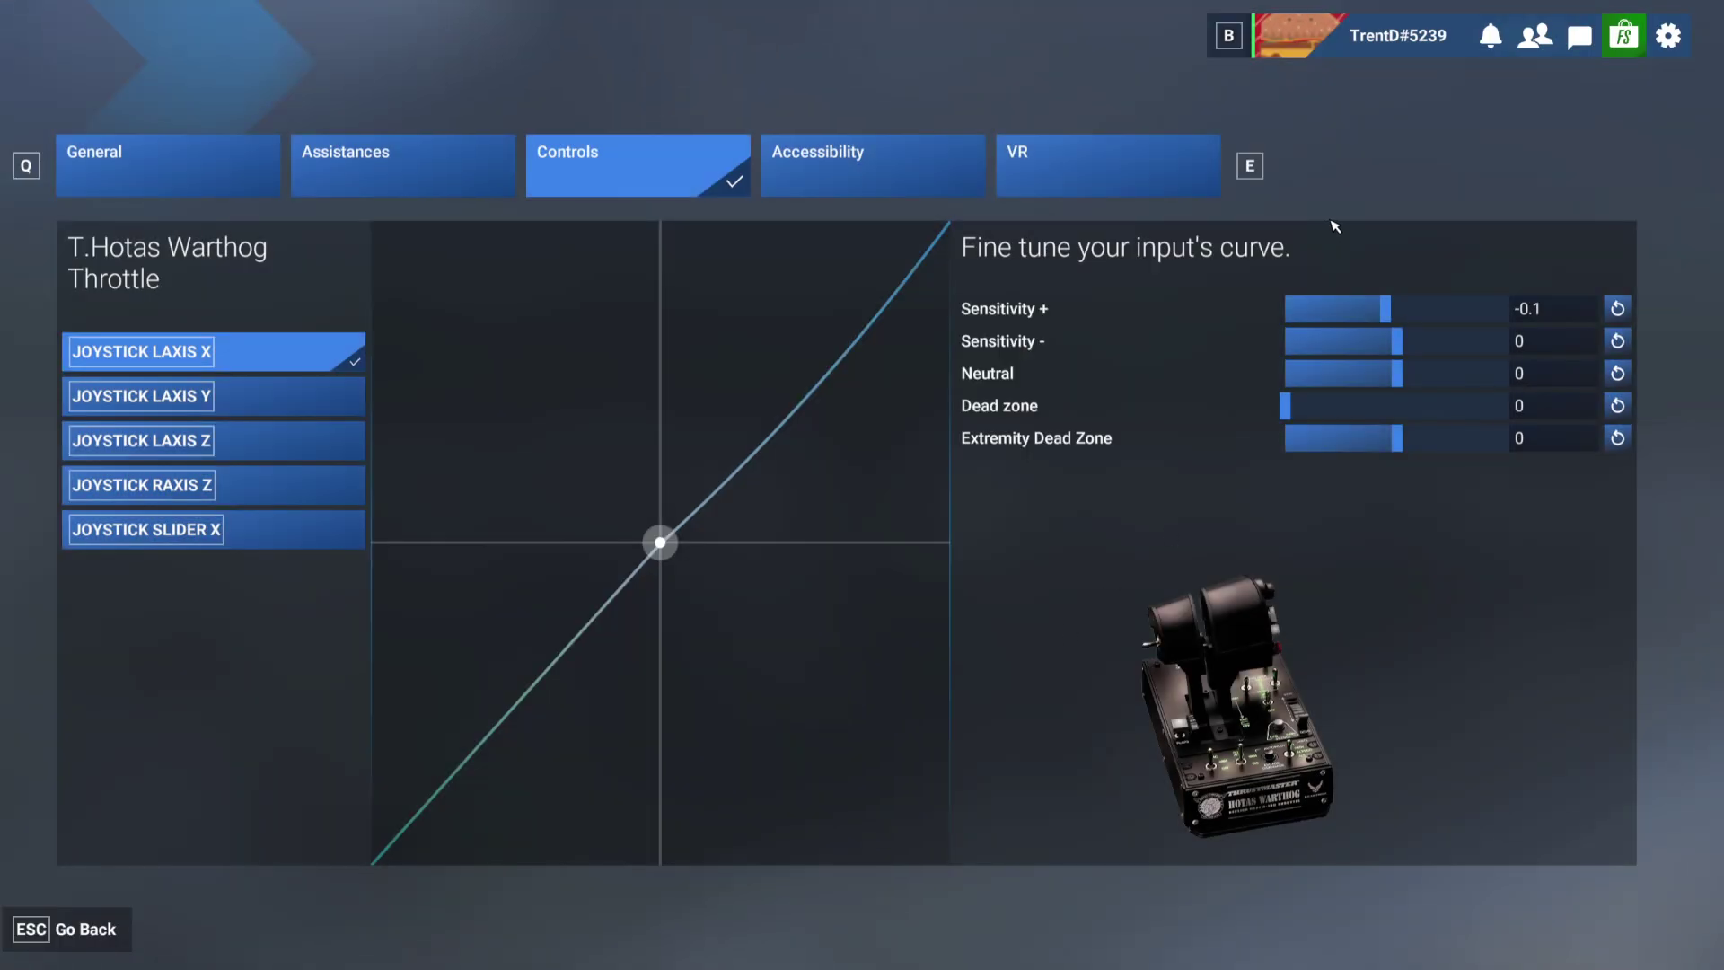
Reset Sensitivity + of JOYSTICK LAXIS X to 0, cancel duplicating the profile and leave the hardware settings.
{"action": "left_click", "coordinate": [1616, 308]}
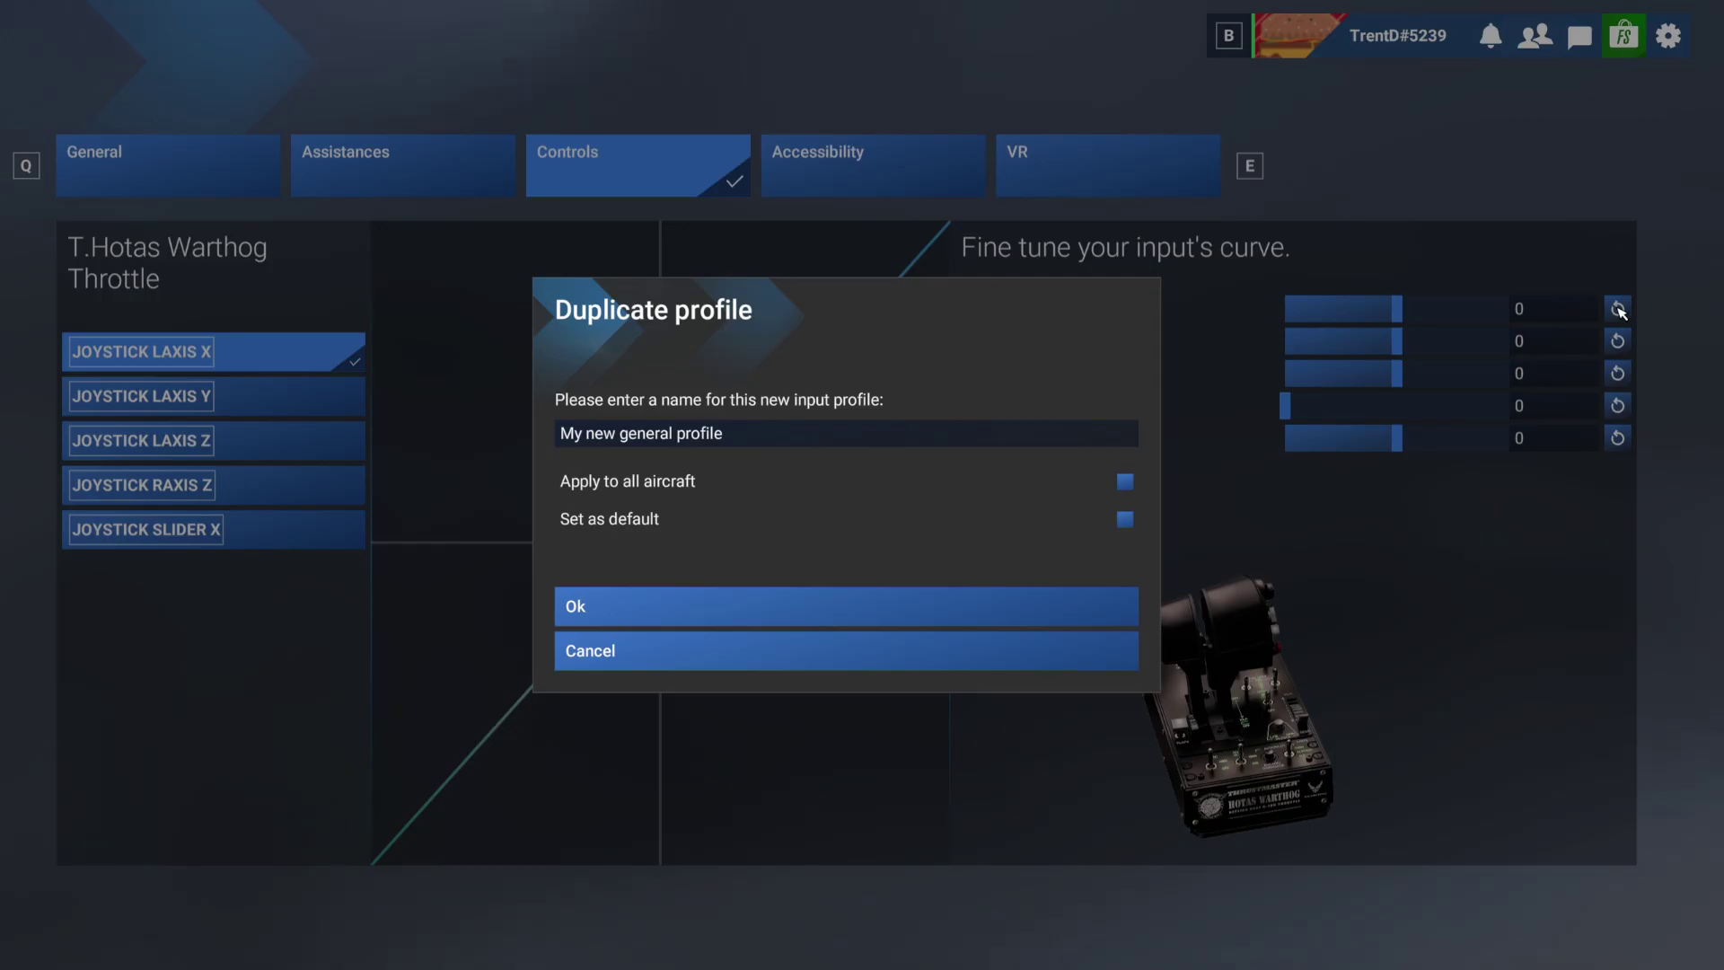
{"action": "left_click", "coordinate": [633, 653]}
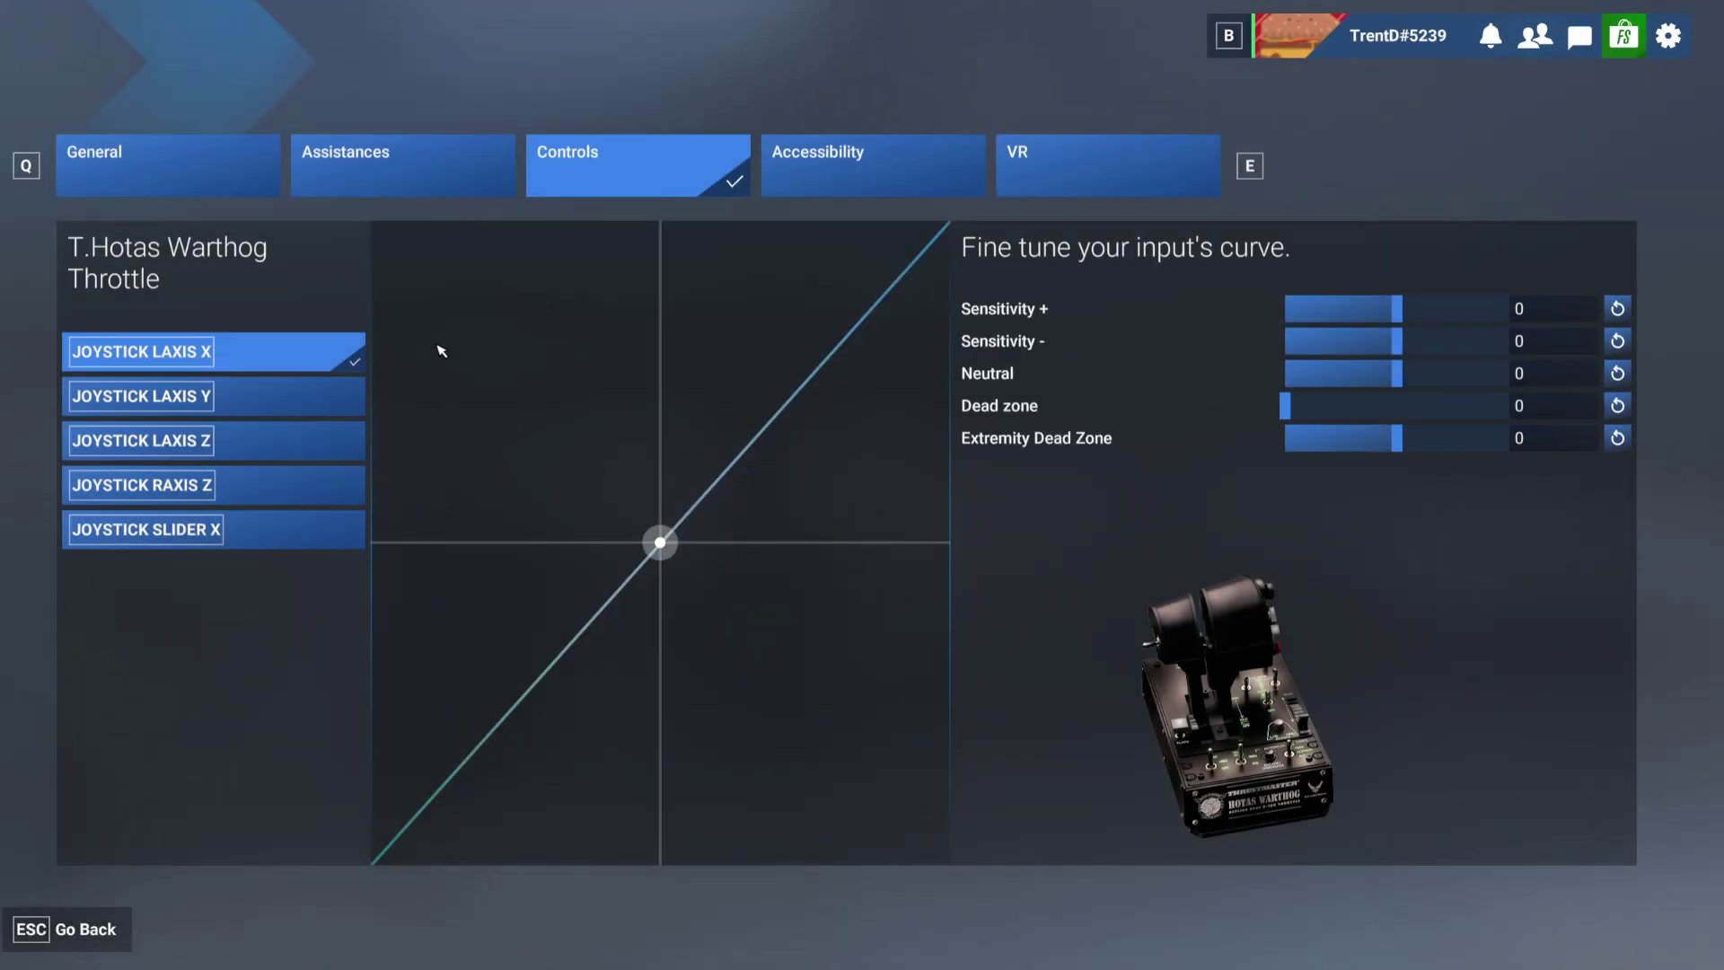
{"action": "key", "text": "Escape"}
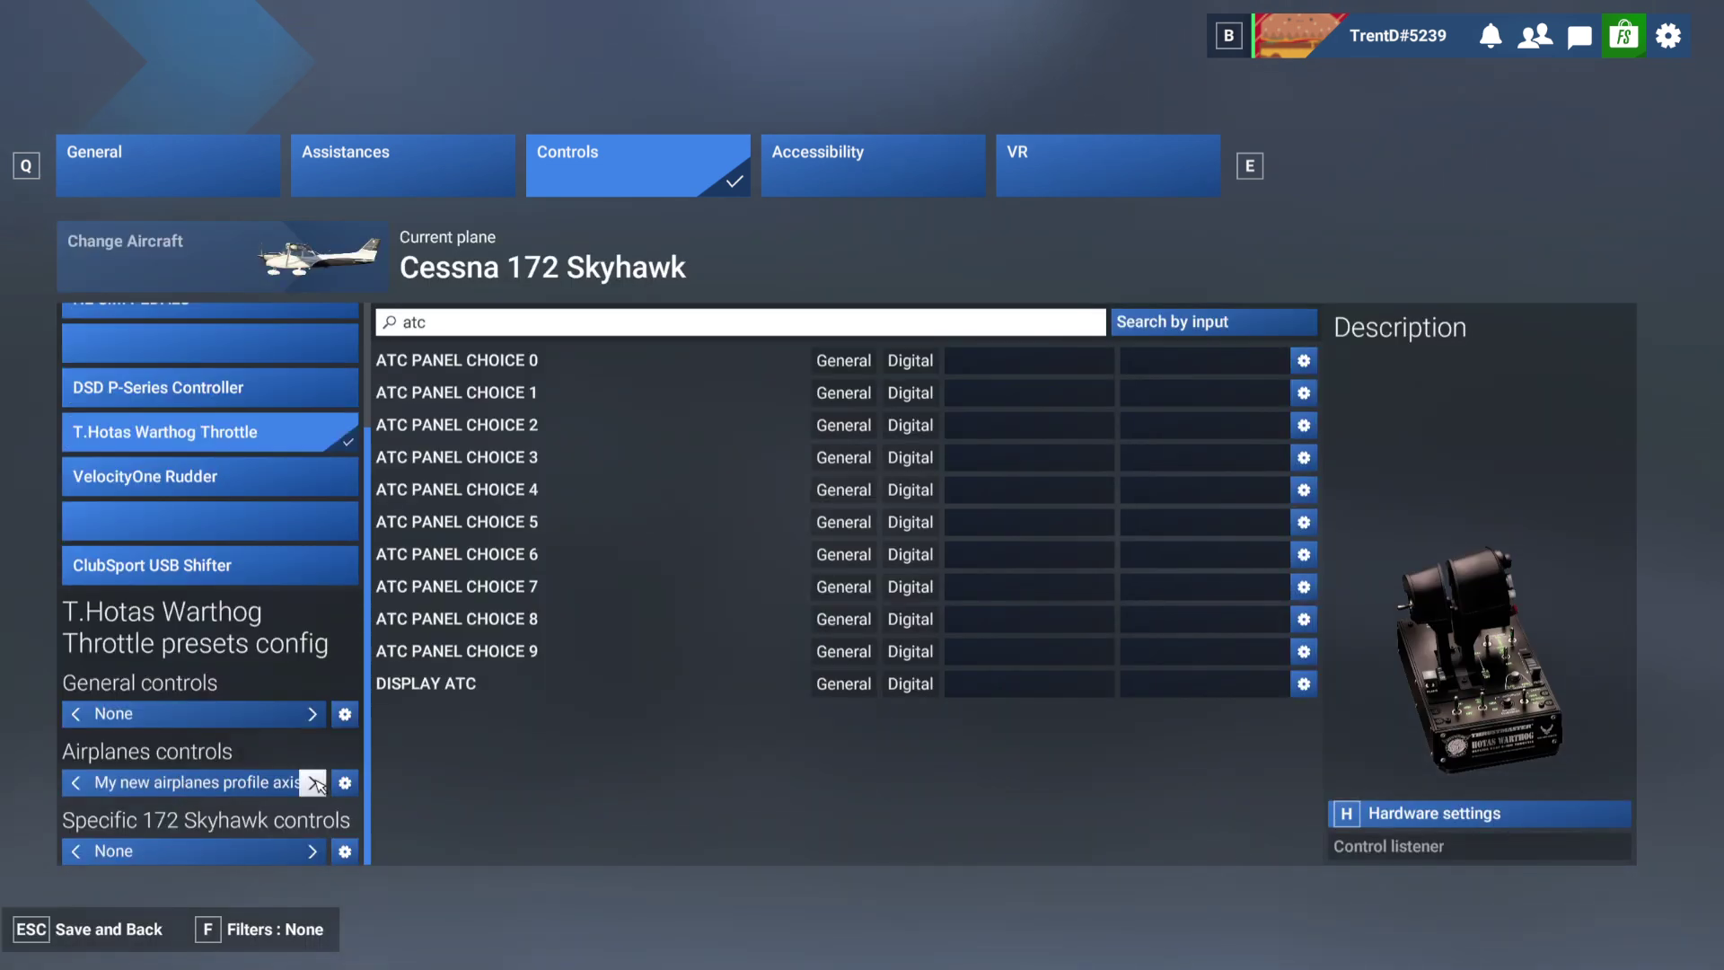
Look through the throttle's airplanes presets and delete "My new airplanes profile axis".
{"action": "left_click", "coordinate": [75, 783]}
{"action": "left_click", "coordinate": [75, 783]}
{"action": "left_click", "coordinate": [313, 782]}
{"action": "left_click", "coordinate": [313, 783]}
{"action": "left_click", "coordinate": [345, 782]}
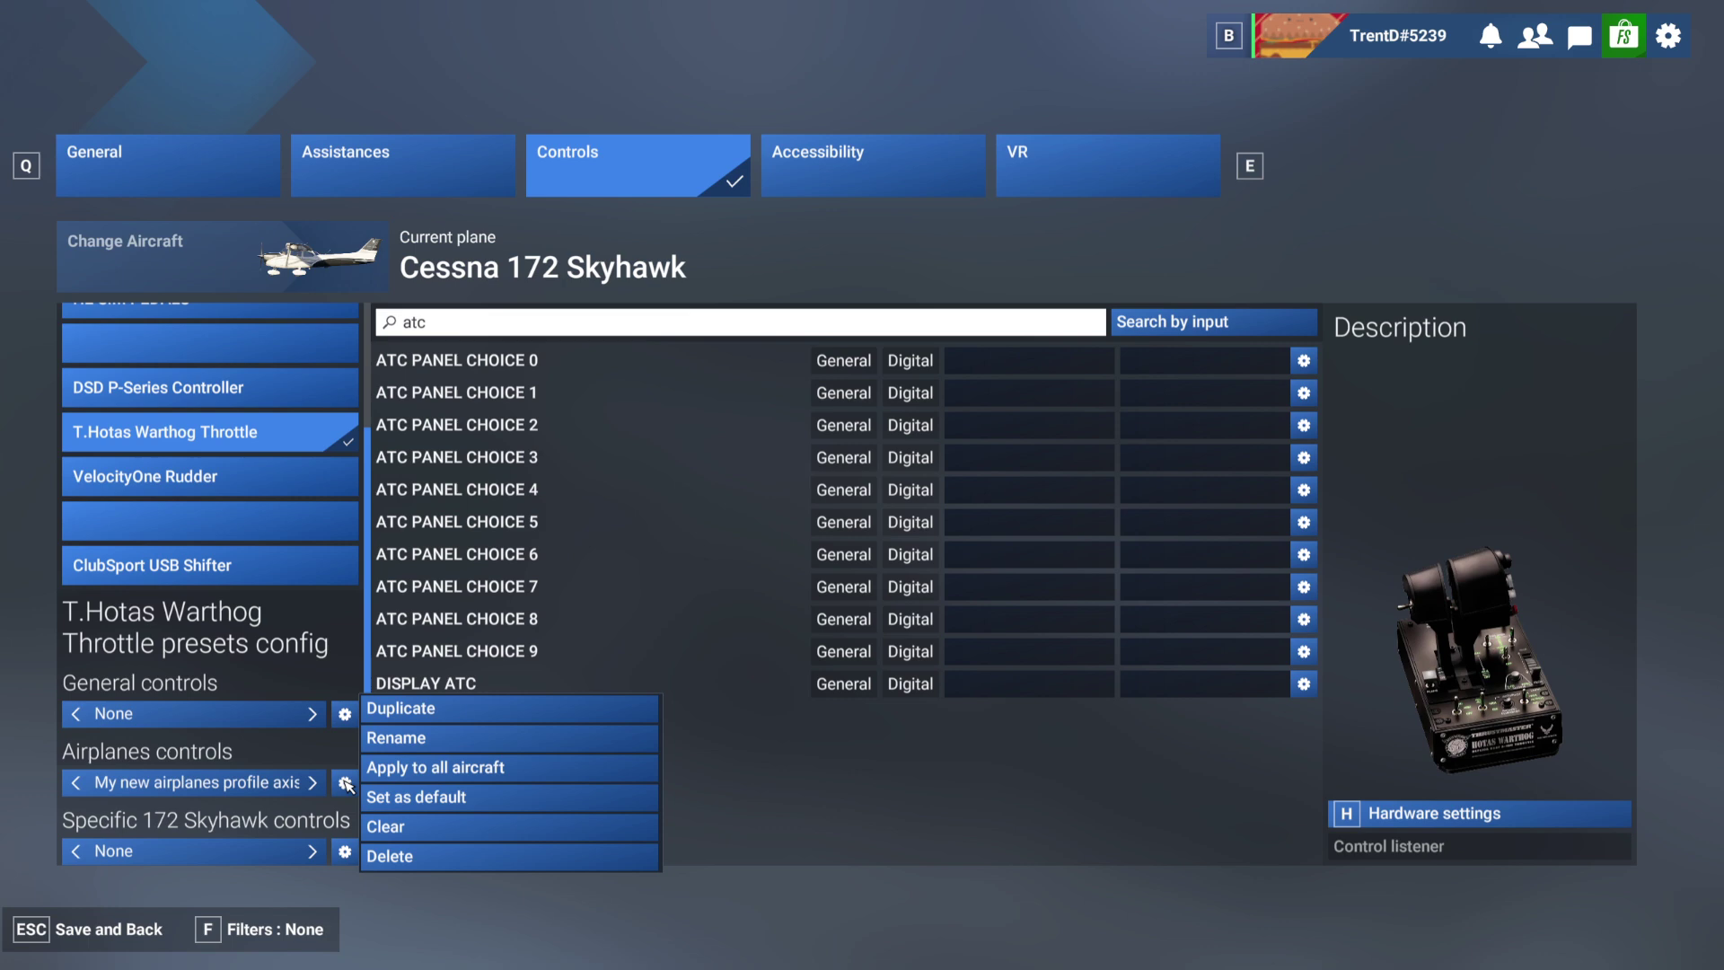
{"action": "left_click", "coordinate": [427, 856]}
{"action": "left_click", "coordinate": [641, 565]}
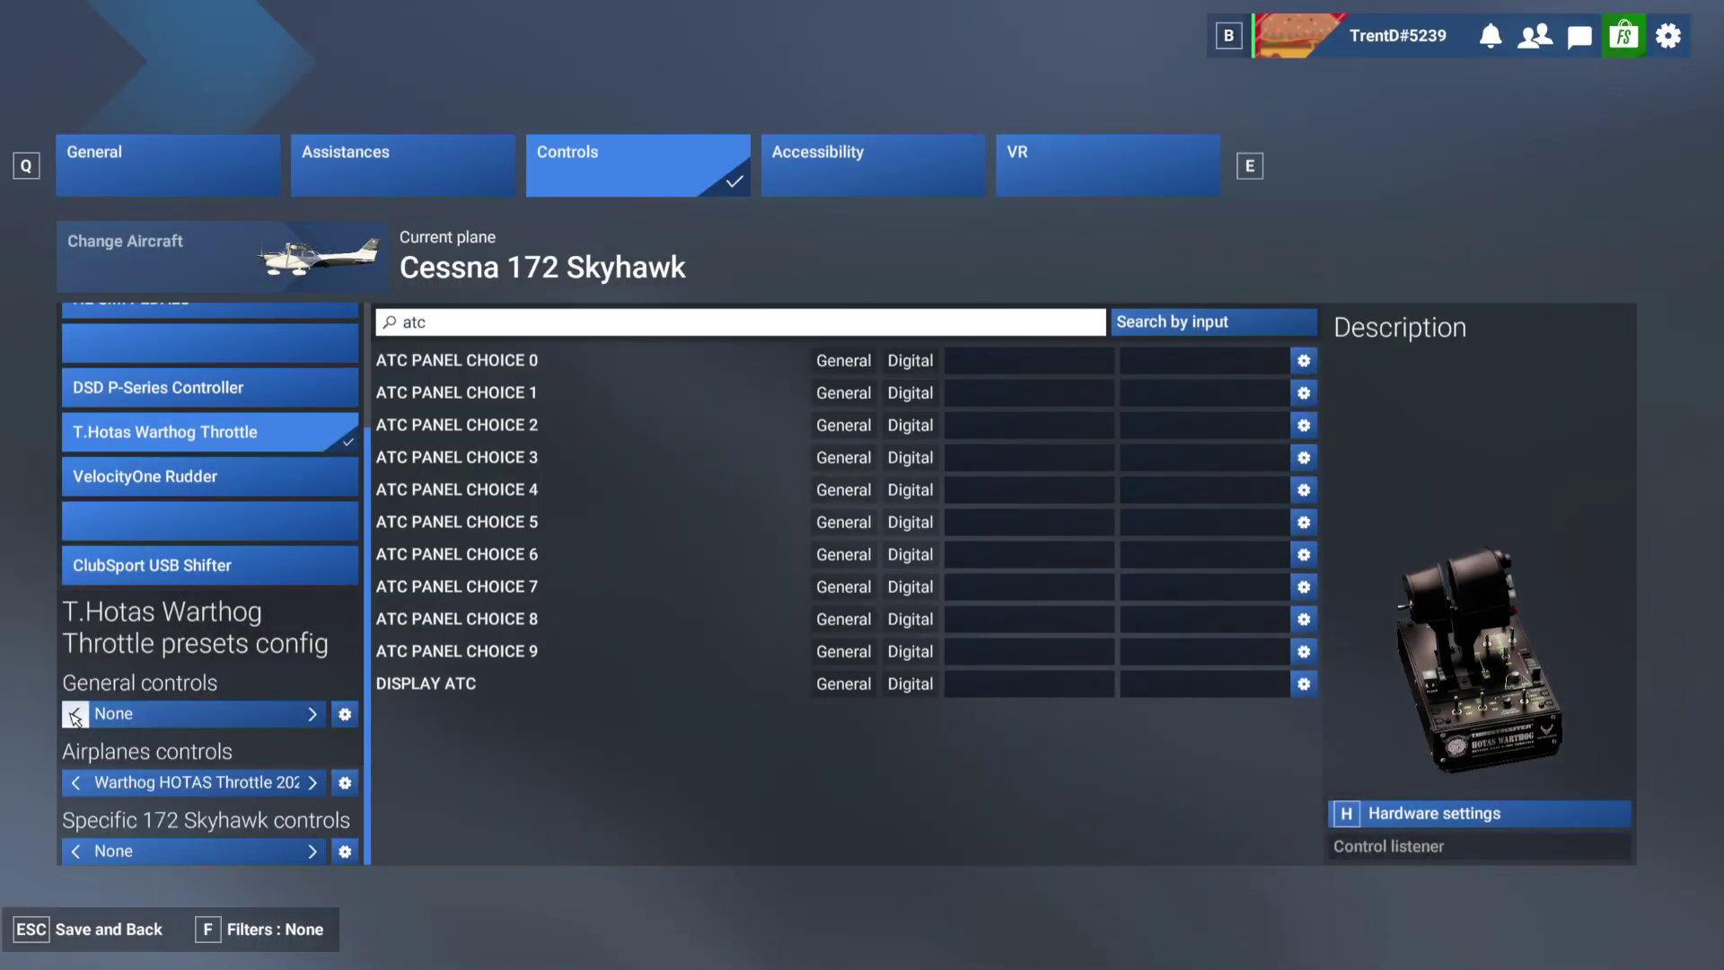
Save the control settings, return to the Cessna cockpit and switch the camera to a view of the yoke and instrument panel.
{"action": "left_click", "coordinate": [88, 932]}
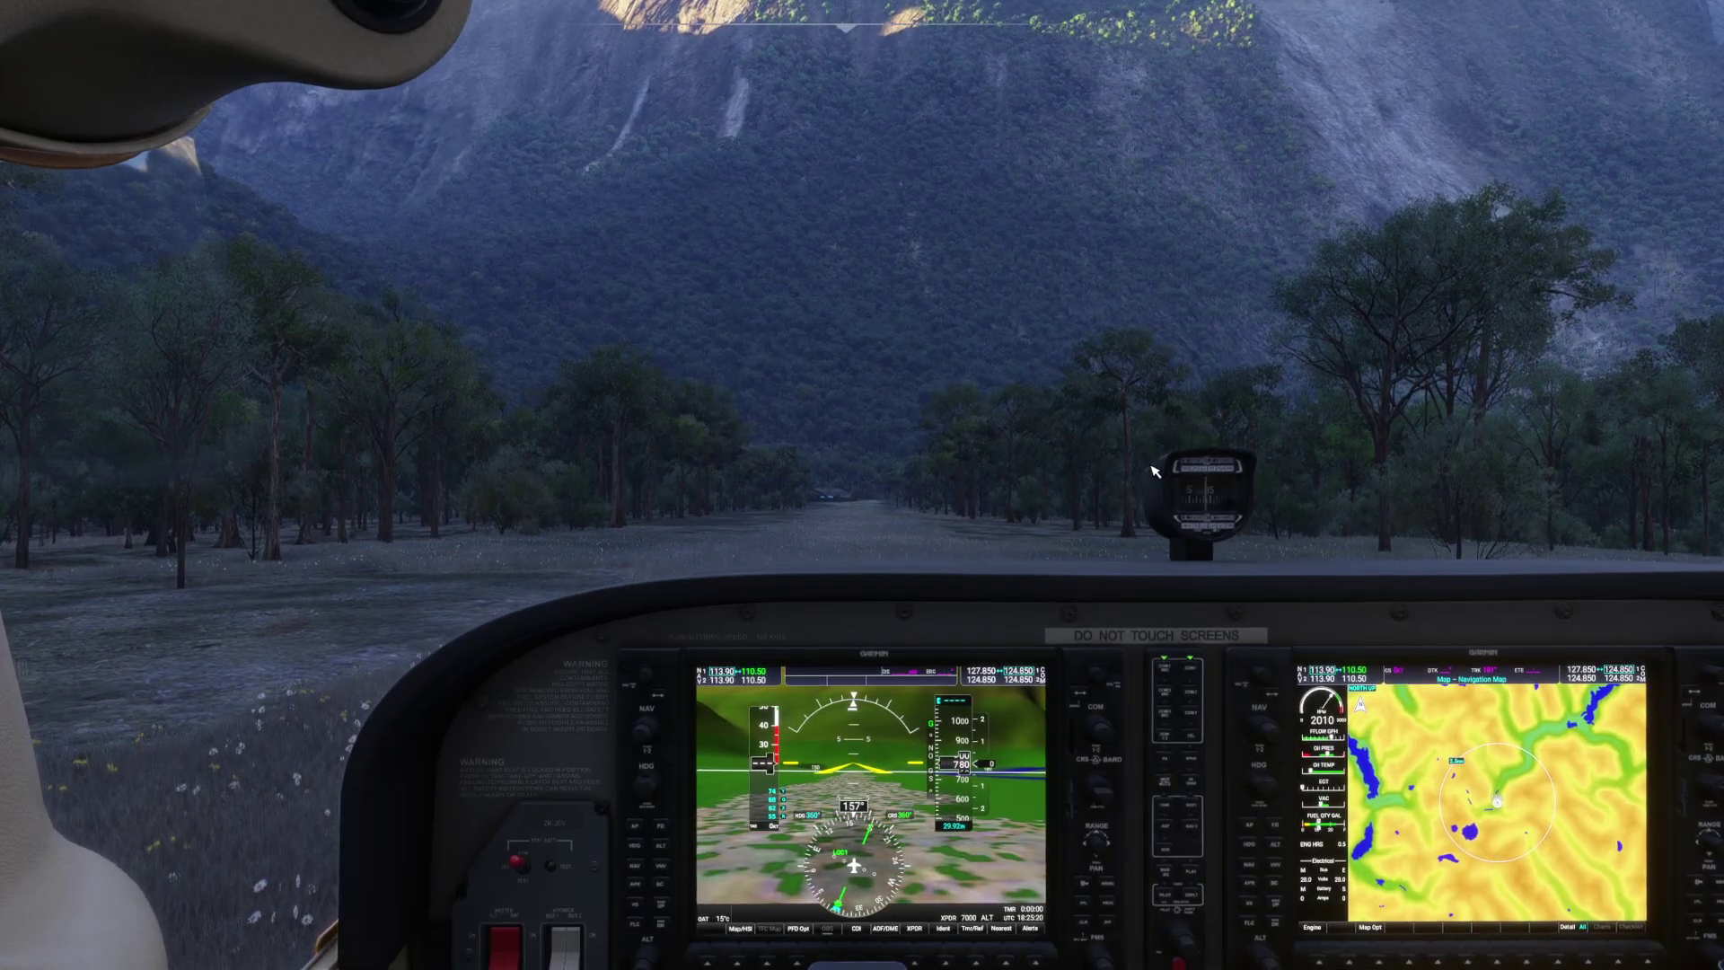
{"action": "key", "text": "alt+1"}
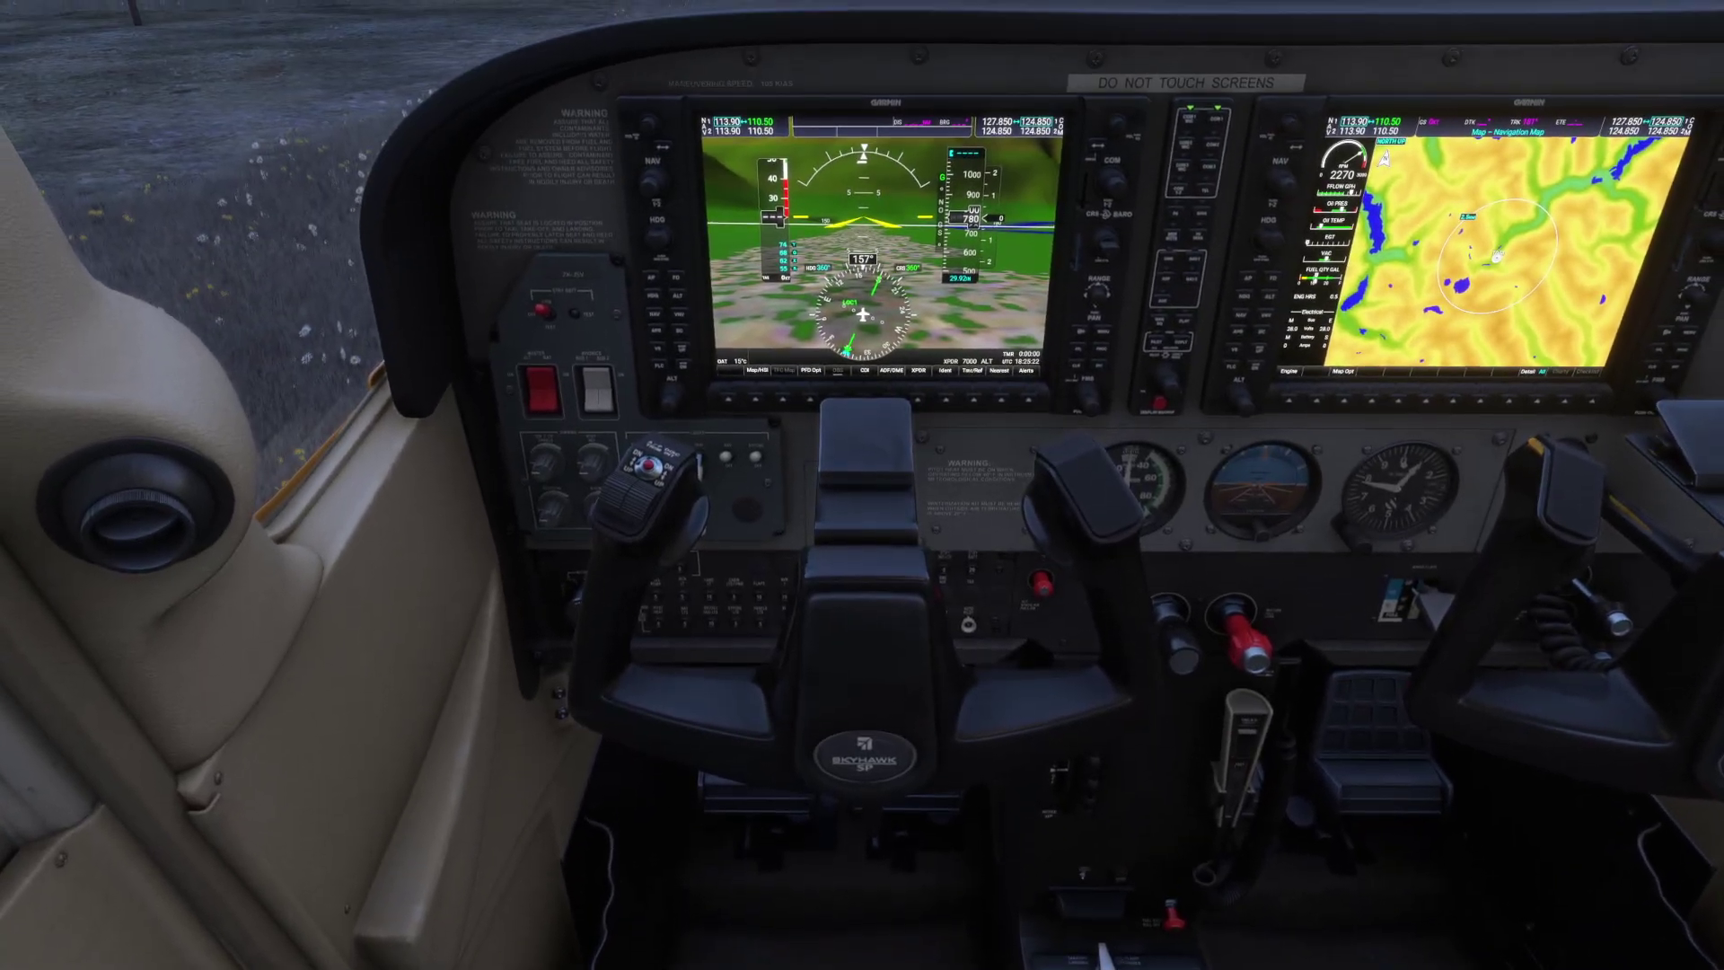